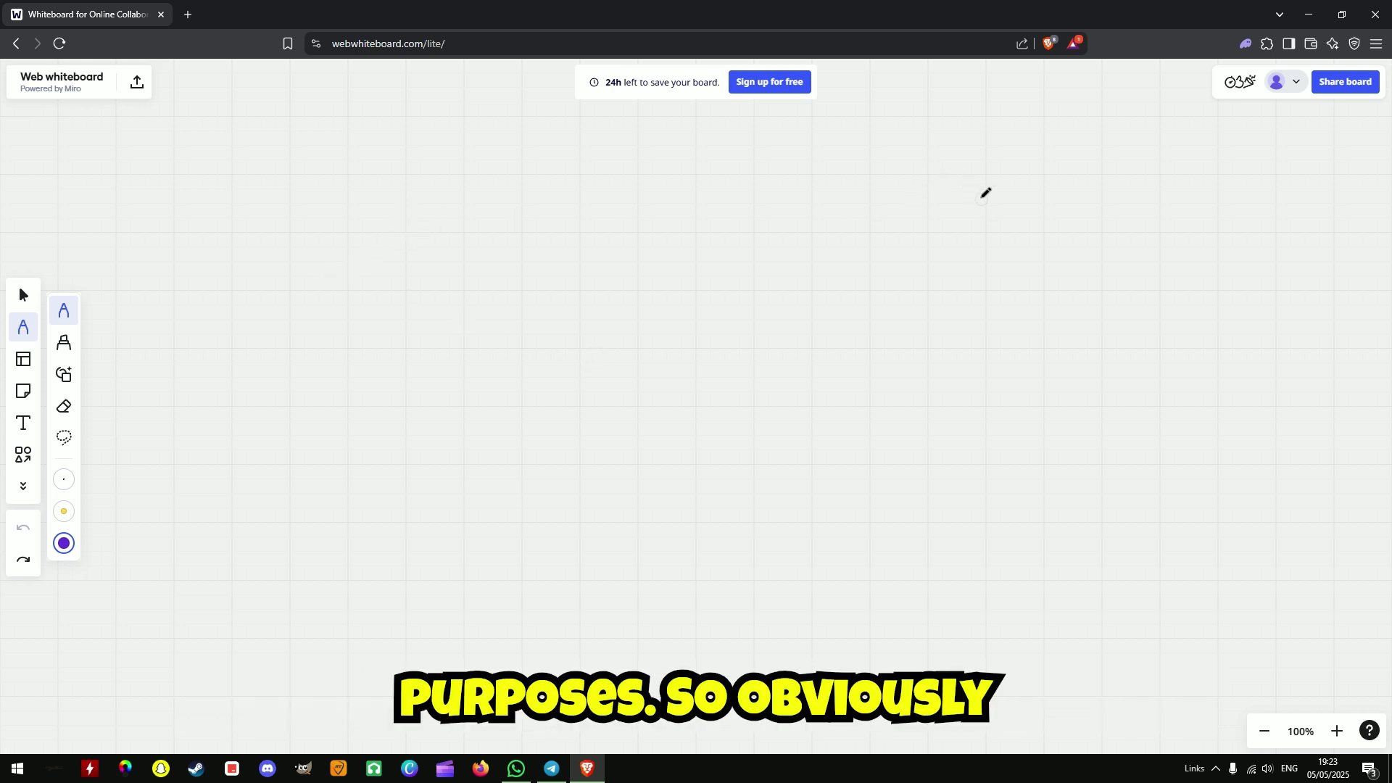
Step: Draw a purple circle with a large S inside it near the top of the board
mouse_move(986, 192)
mouse_down()
mouse_move(763, 314)
mouse_move(1013, 224)
mouse_move(975, 197)
mouse_up()
click(910, 234)
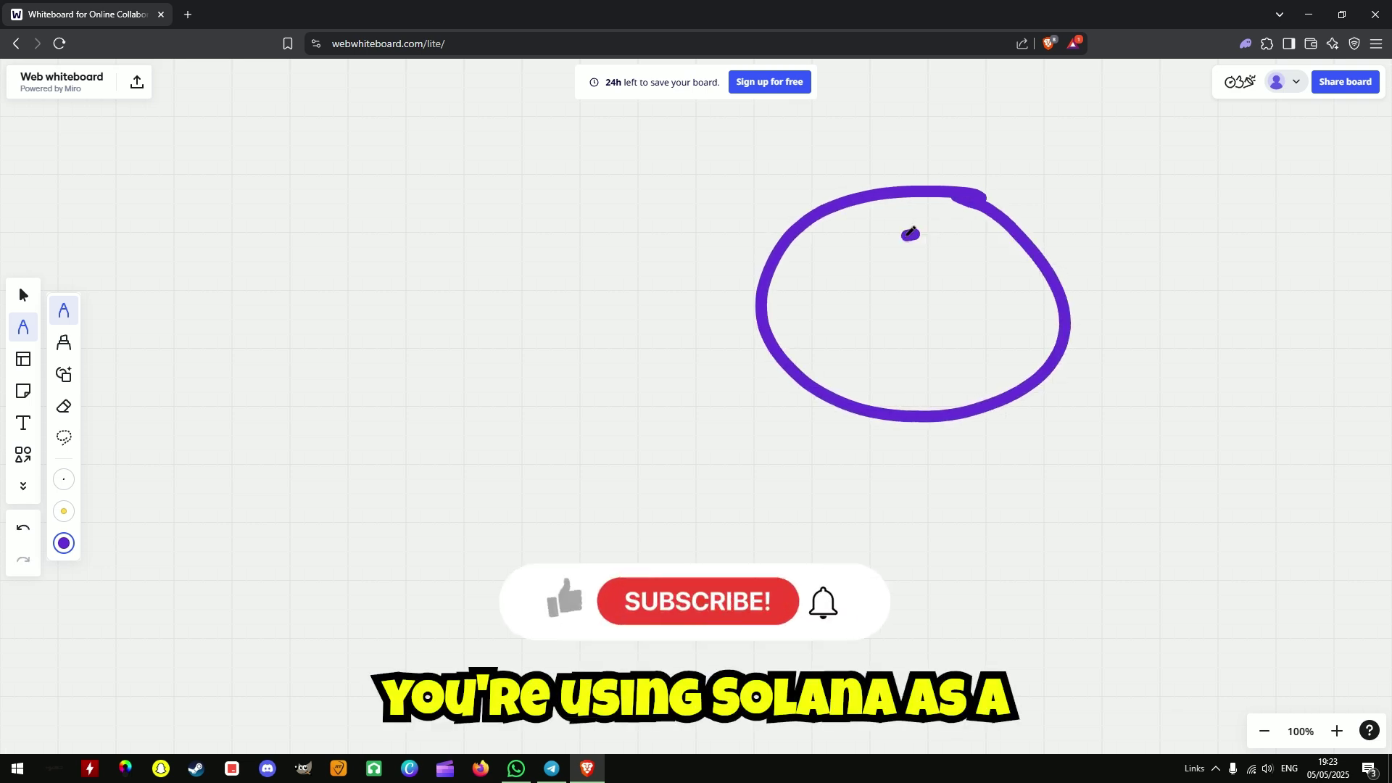
mouse_move(912, 231)
mouse_down()
mouse_move(936, 317)
mouse_move(859, 350)
mouse_up()
scroll(648, 380, down, 1)
mouse_move(646, 382)
mouse_down()
mouse_move(795, 272)
mouse_move(928, 290)
mouse_up()
scroll(833, 293, down, 1)
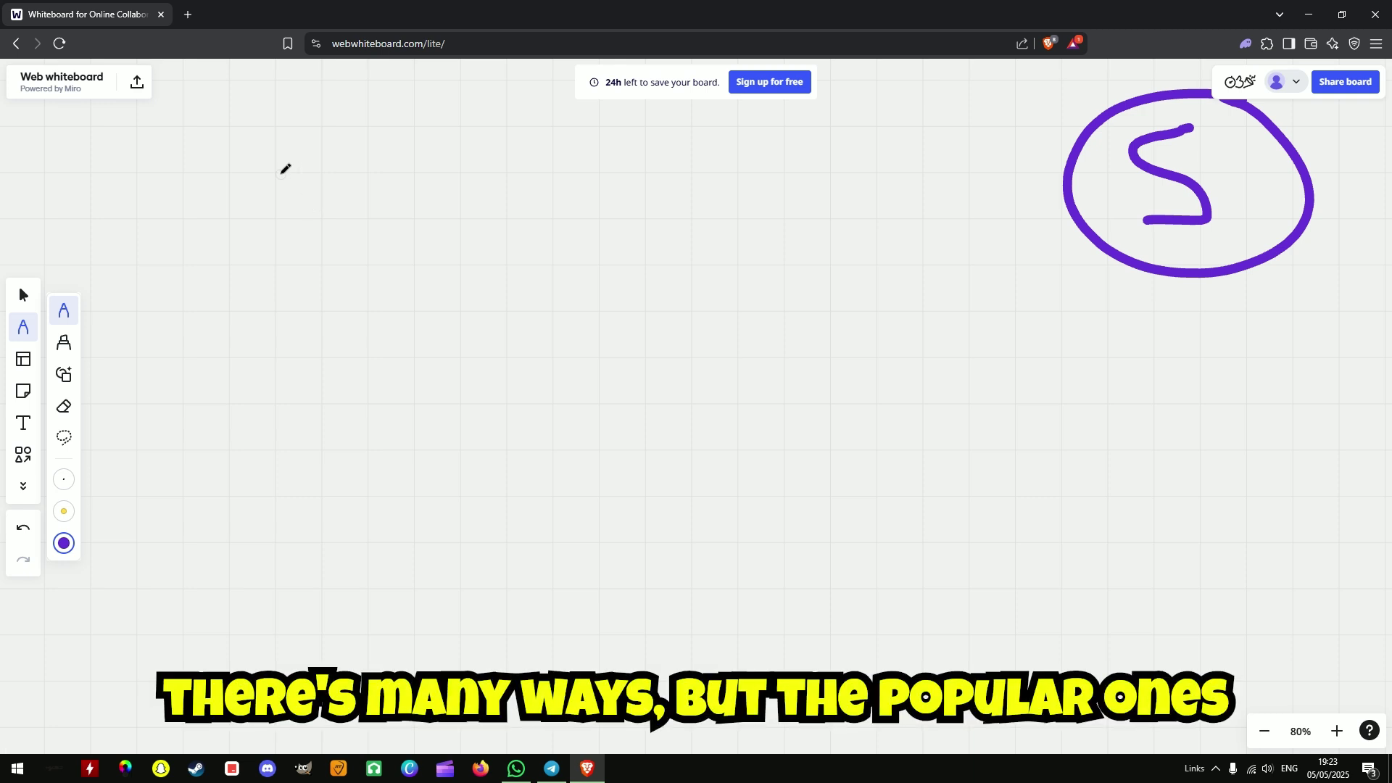
Step: Handwrite 'Pump.Fun' in purple on the board
mouse_move(280, 177)
mouse_down()
mouse_move(280, 237)
mouse_move(270, 205)
mouse_move(320, 239)
mouse_move(383, 230)
mouse_move(371, 214)
mouse_move(441, 250)
mouse_move(442, 212)
mouse_move(542, 254)
mouse_move(571, 232)
mouse_up()
mouse_move(588, 216)
mouse_down()
mouse_move(590, 232)
mouse_move(675, 254)
mouse_up()
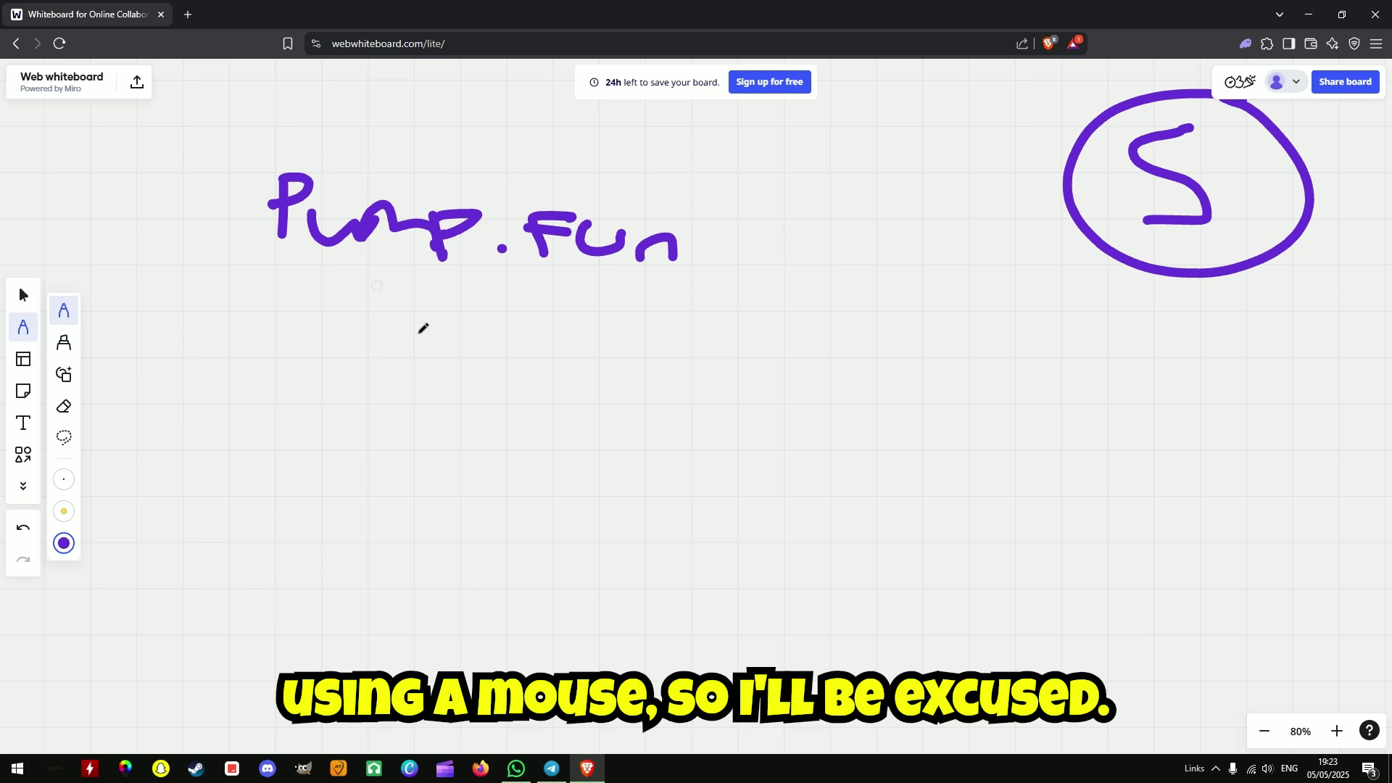
scroll(422, 328, down, 2)
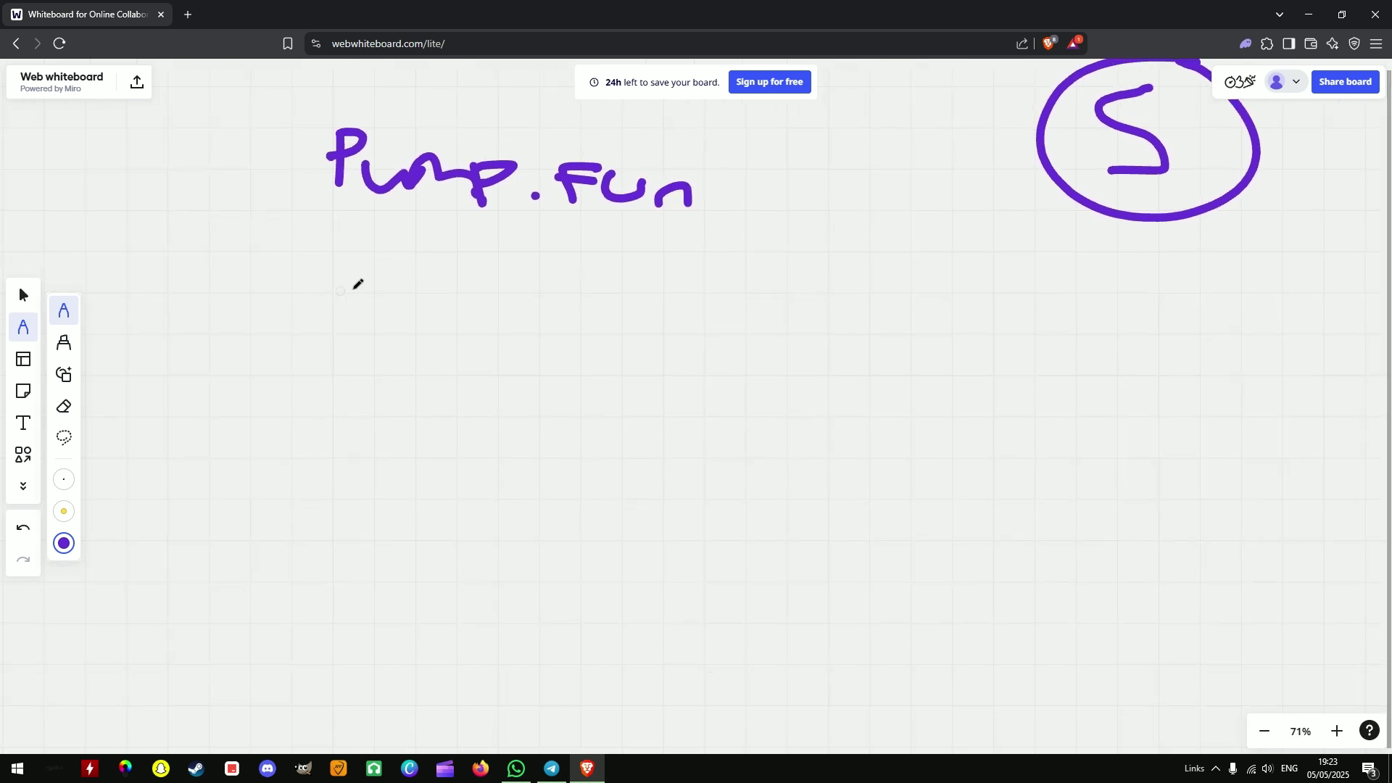
Step: Handwrite 'Raydium' in purple beneath Pump.Fun
mouse_move(347, 283)
mouse_down()
mouse_move(345, 357)
mouse_move(376, 290)
mouse_move(385, 352)
mouse_move(435, 353)
mouse_move(439, 336)
mouse_move(511, 343)
mouse_move(464, 392)
mouse_up()
mouse_move(538, 352)
mouse_down()
mouse_move(584, 342)
mouse_move(602, 372)
mouse_up()
mouse_move(626, 349)
mouse_down()
mouse_move(700, 377)
mouse_move(768, 355)
mouse_move(774, 391)
mouse_up()
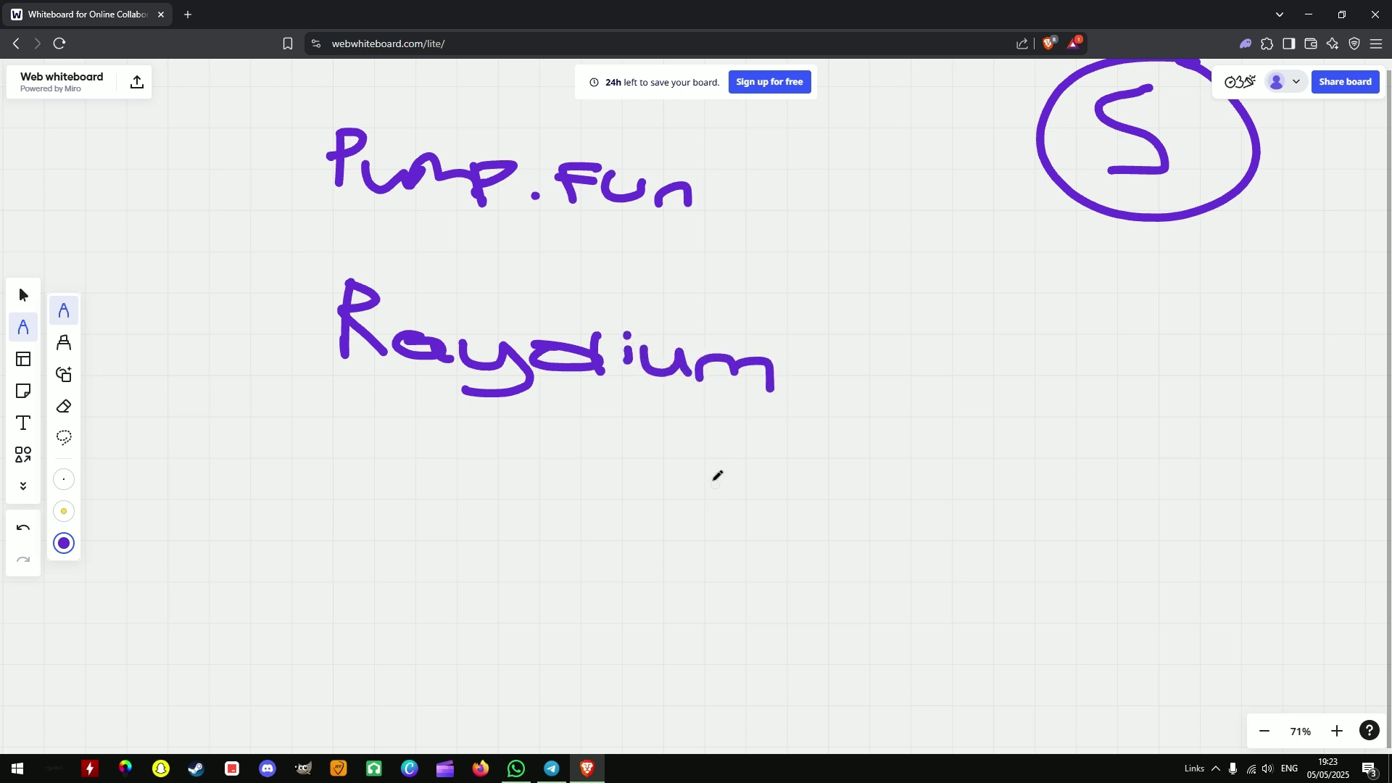
scroll(717, 476, down, 2)
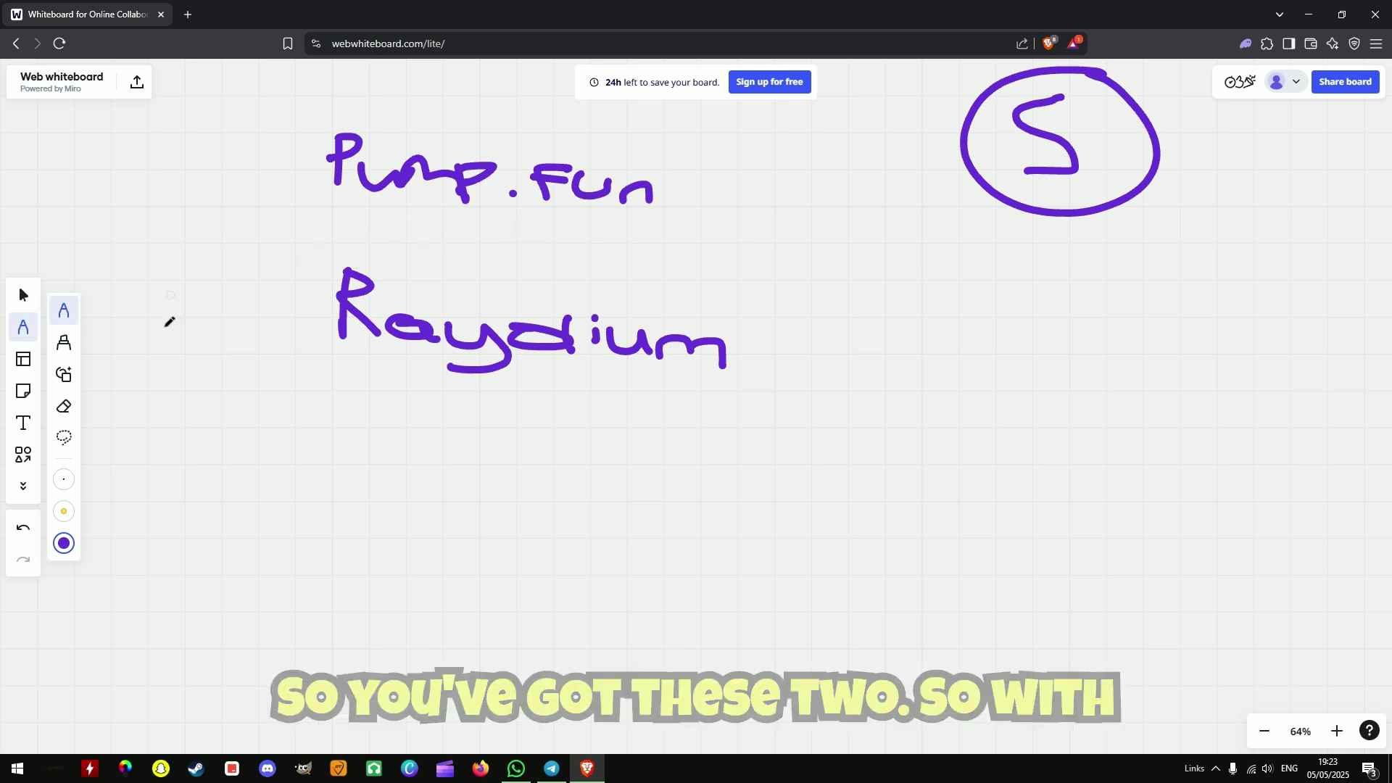
Step: With the yellow pen, write 'Free' under Pump.Fun
click(65, 514)
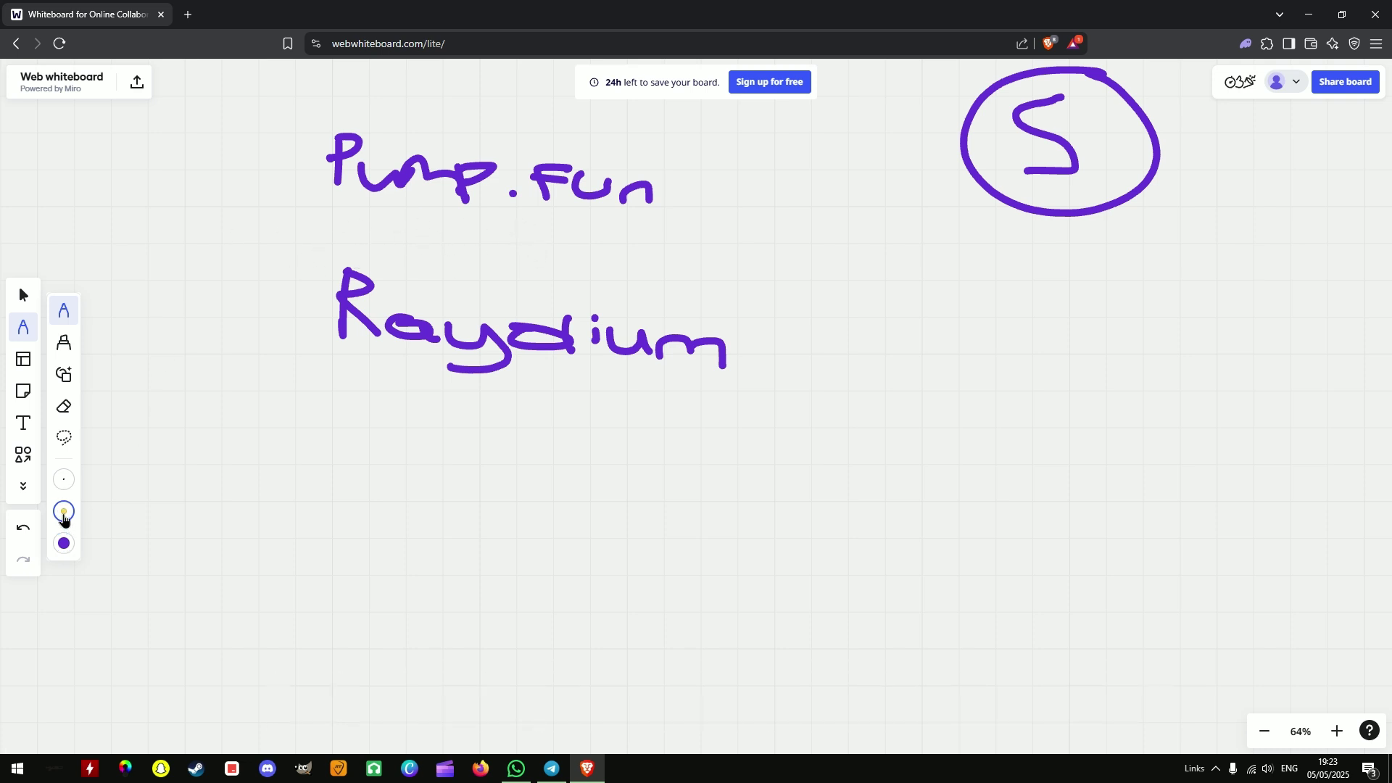
click(63, 513)
click(143, 486)
drag(479, 250, 652, 339)
scroll(588, 258, up, 5)
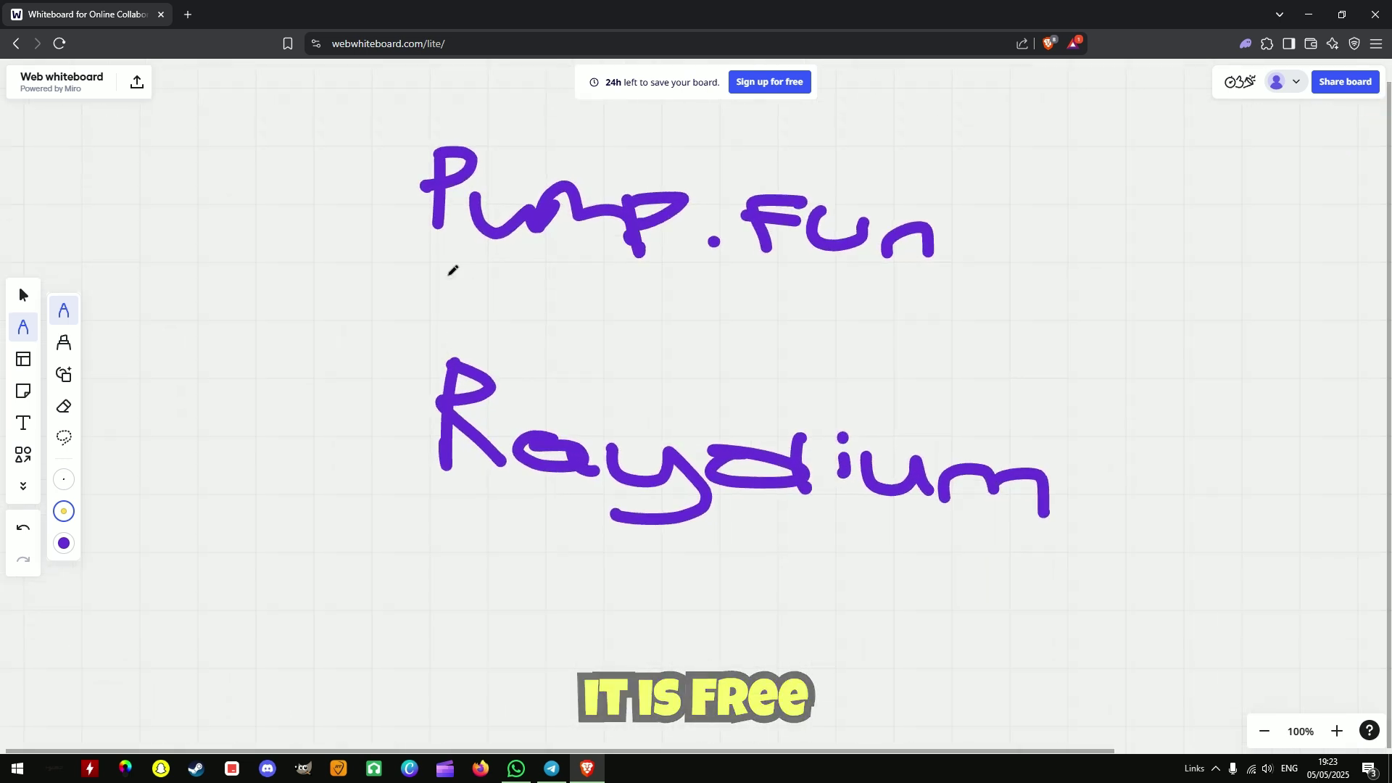
mouse_move(460, 264)
mouse_down()
mouse_move(441, 270)
mouse_move(534, 273)
mouse_up()
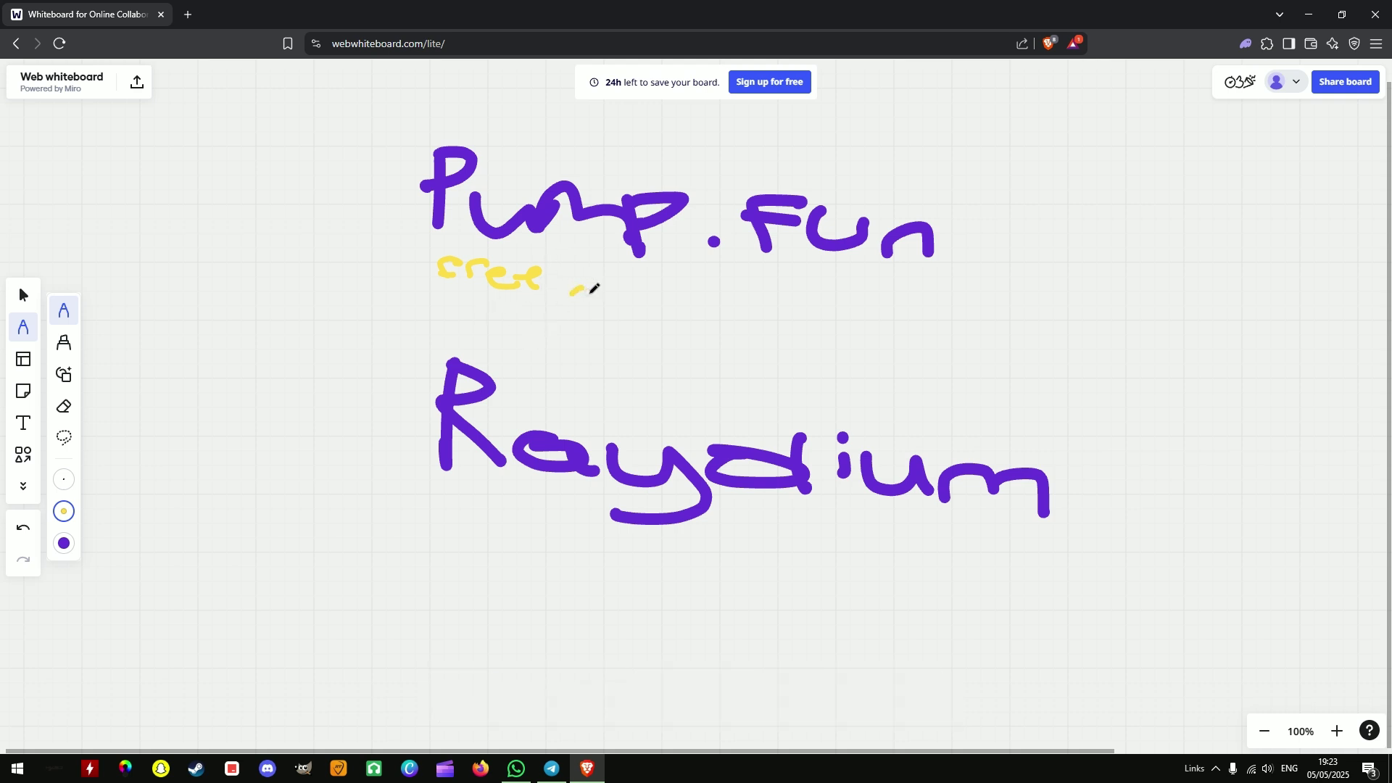
scroll(693, 289, down, 2)
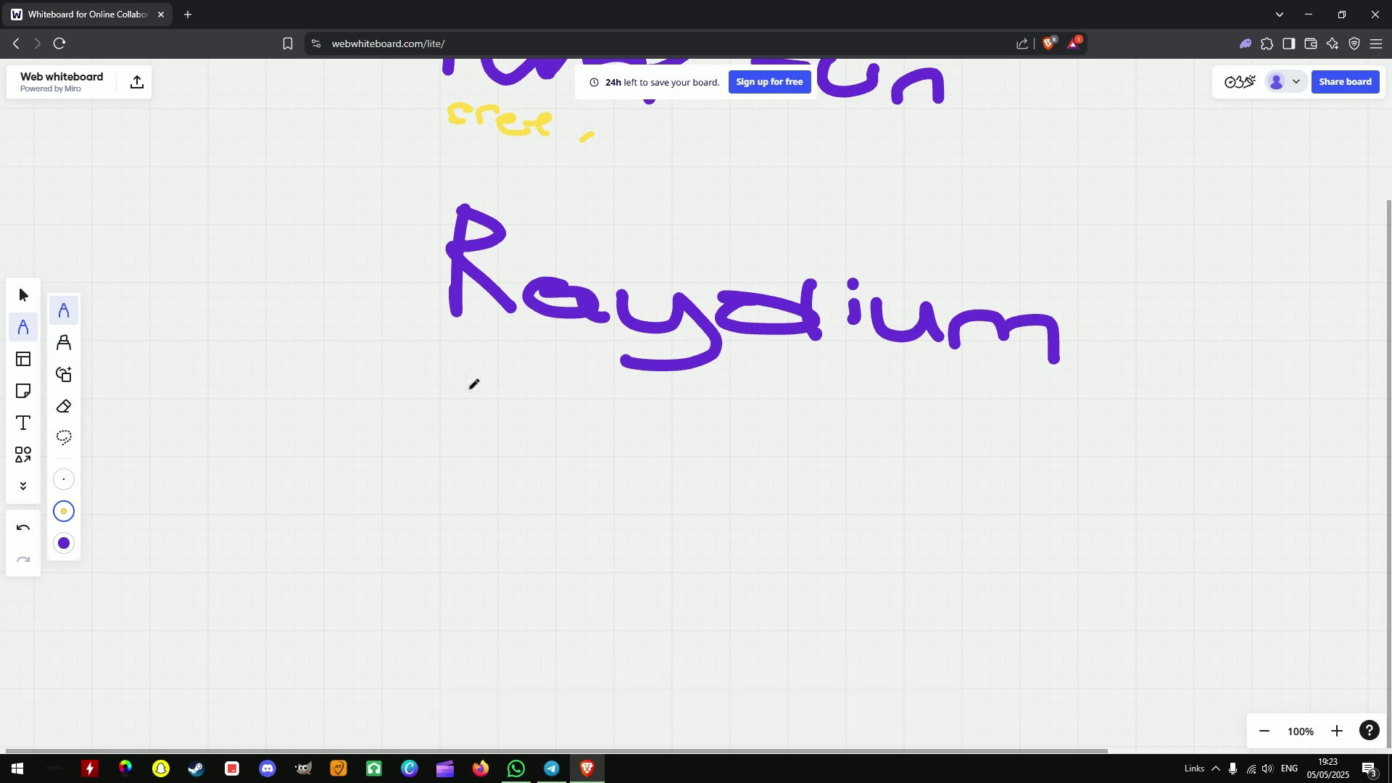
Step: Write 'Costs money' in dark red under Raydium
click(63, 511)
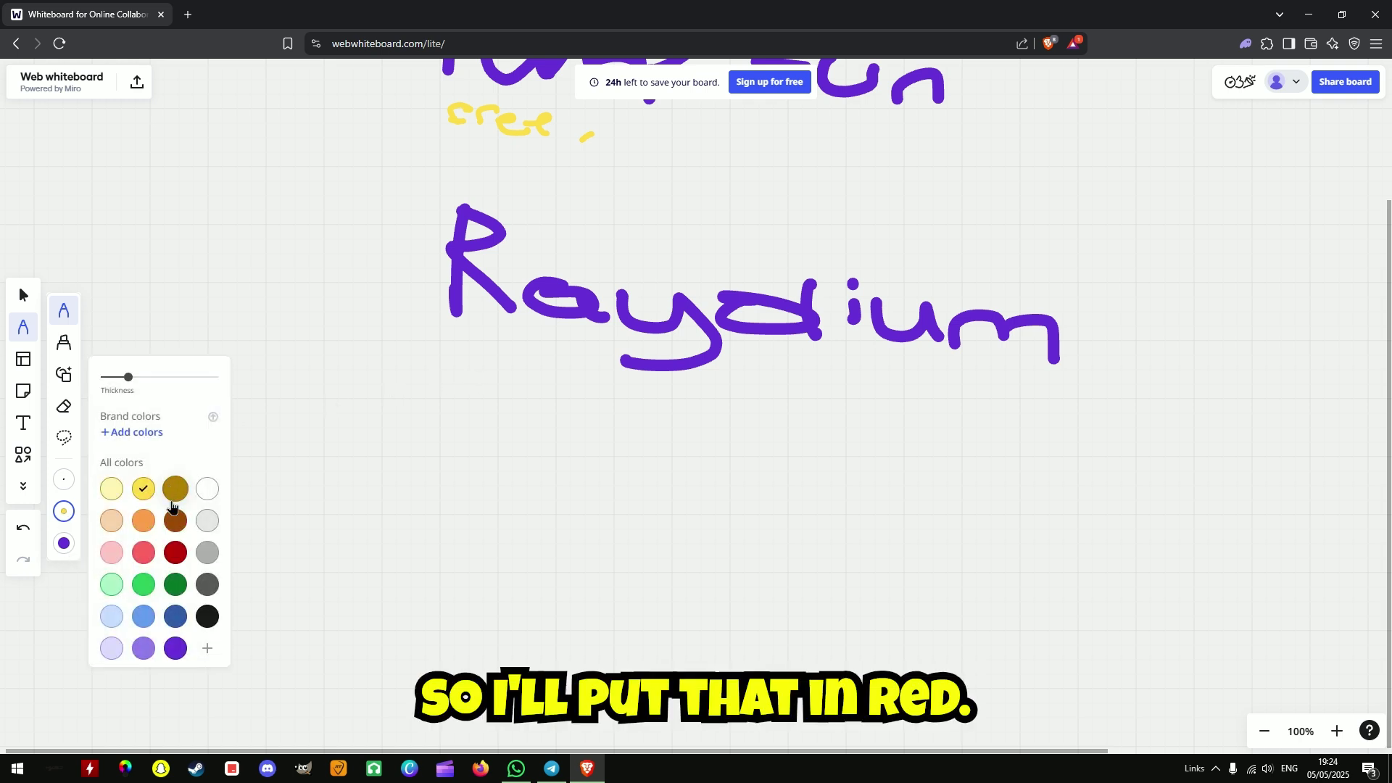
click(174, 554)
mouse_move(467, 373)
mouse_down()
mouse_move(448, 386)
mouse_move(523, 382)
mouse_move(579, 410)
mouse_move(655, 390)
mouse_move(681, 407)
mouse_up()
mouse_move(697, 389)
mouse_down()
mouse_move(759, 406)
mouse_move(765, 422)
mouse_up()
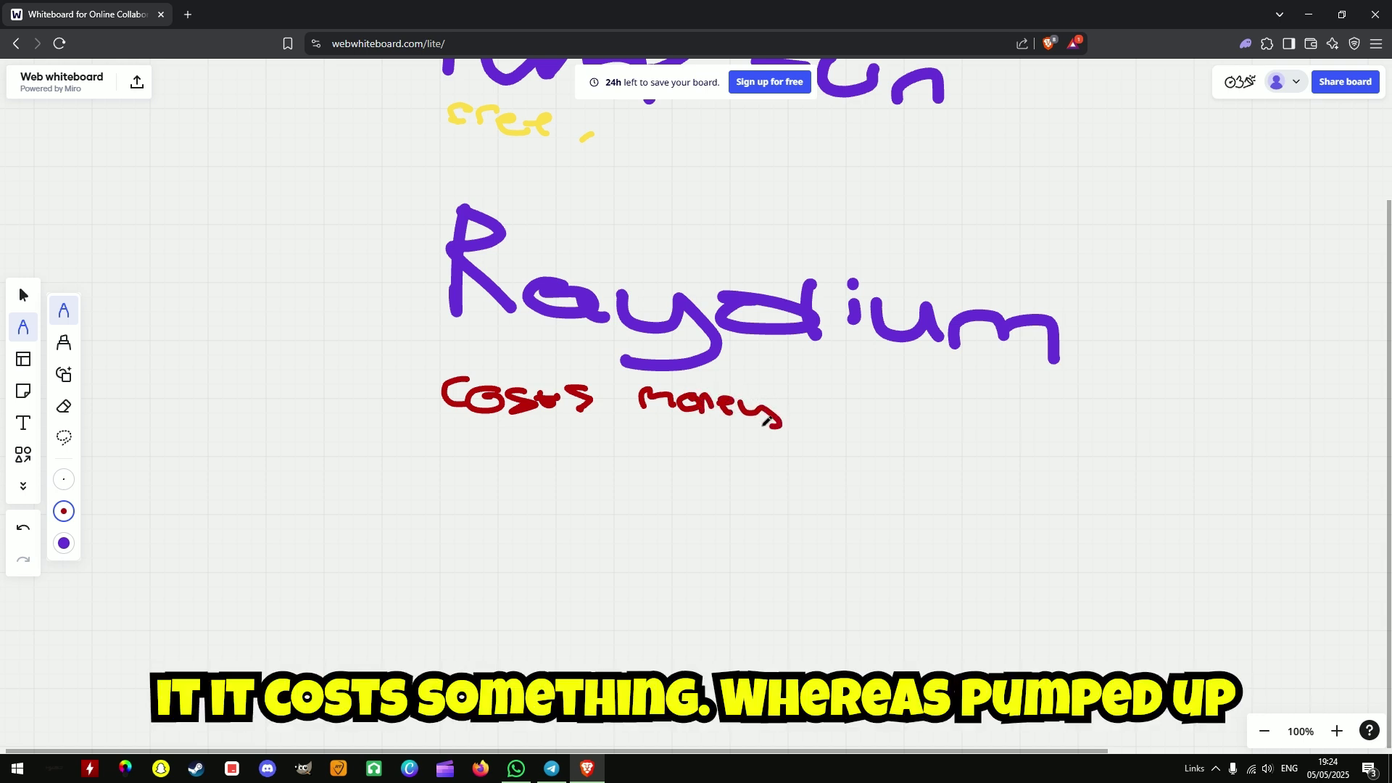
scroll(711, 318, up, 3)
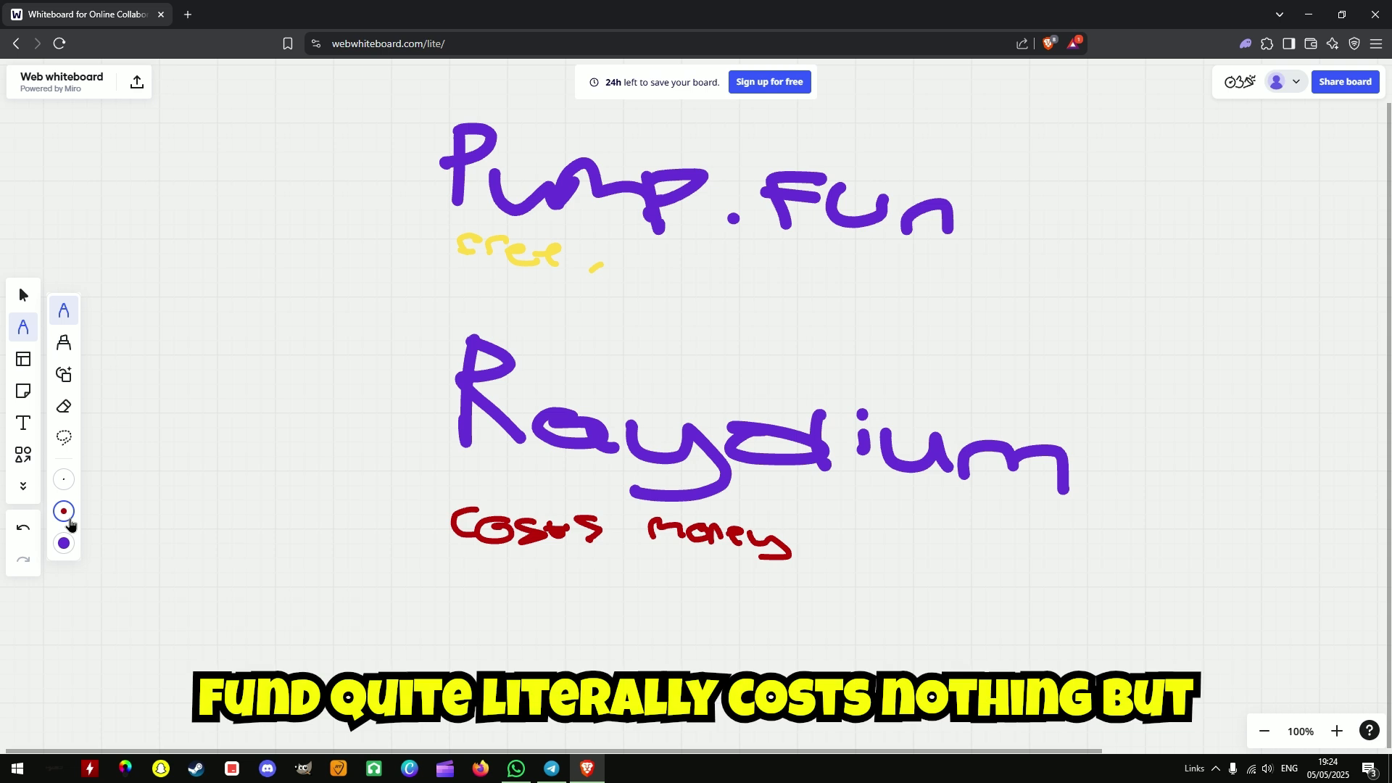
Step: Back in yellow, finish the F of 'Free' and write 'higher MC' under Costs money
click(63, 512)
click(143, 488)
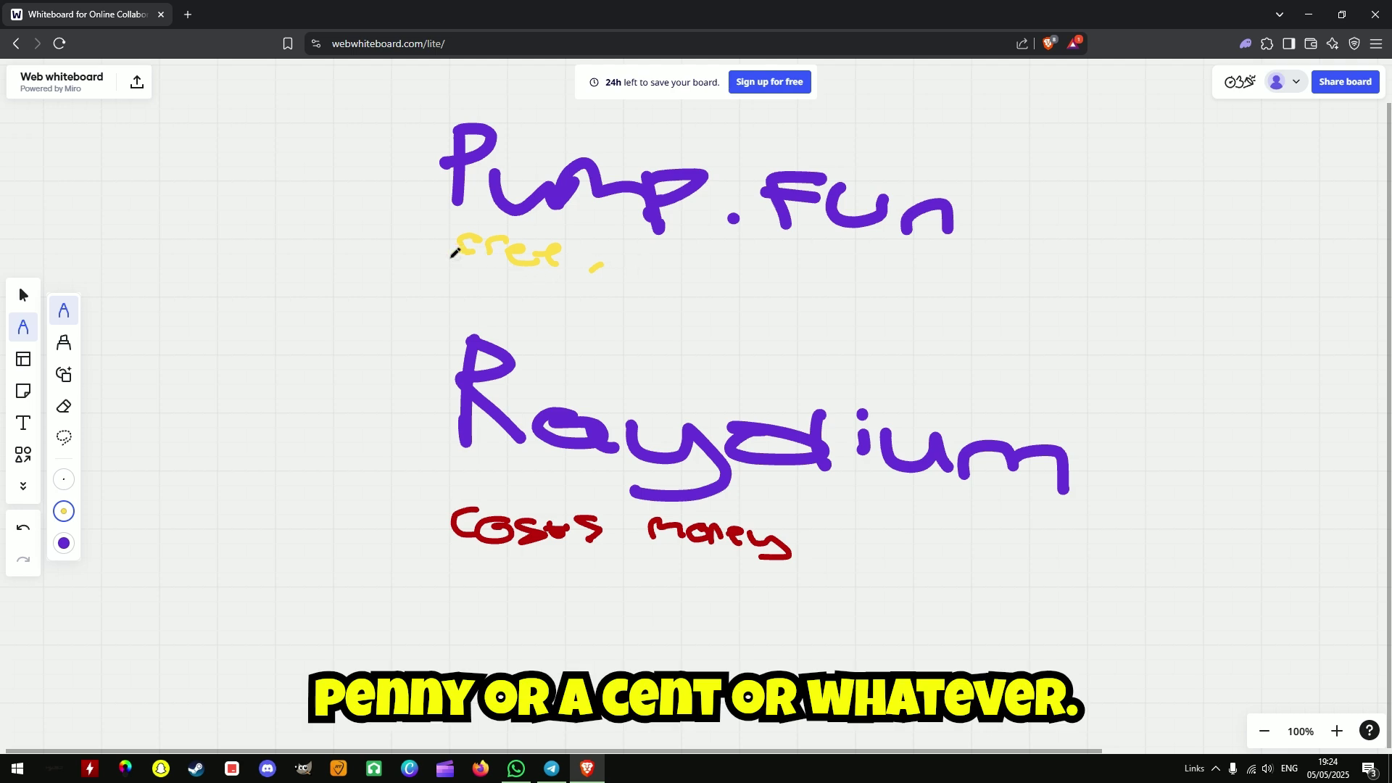
drag(464, 248, 467, 264)
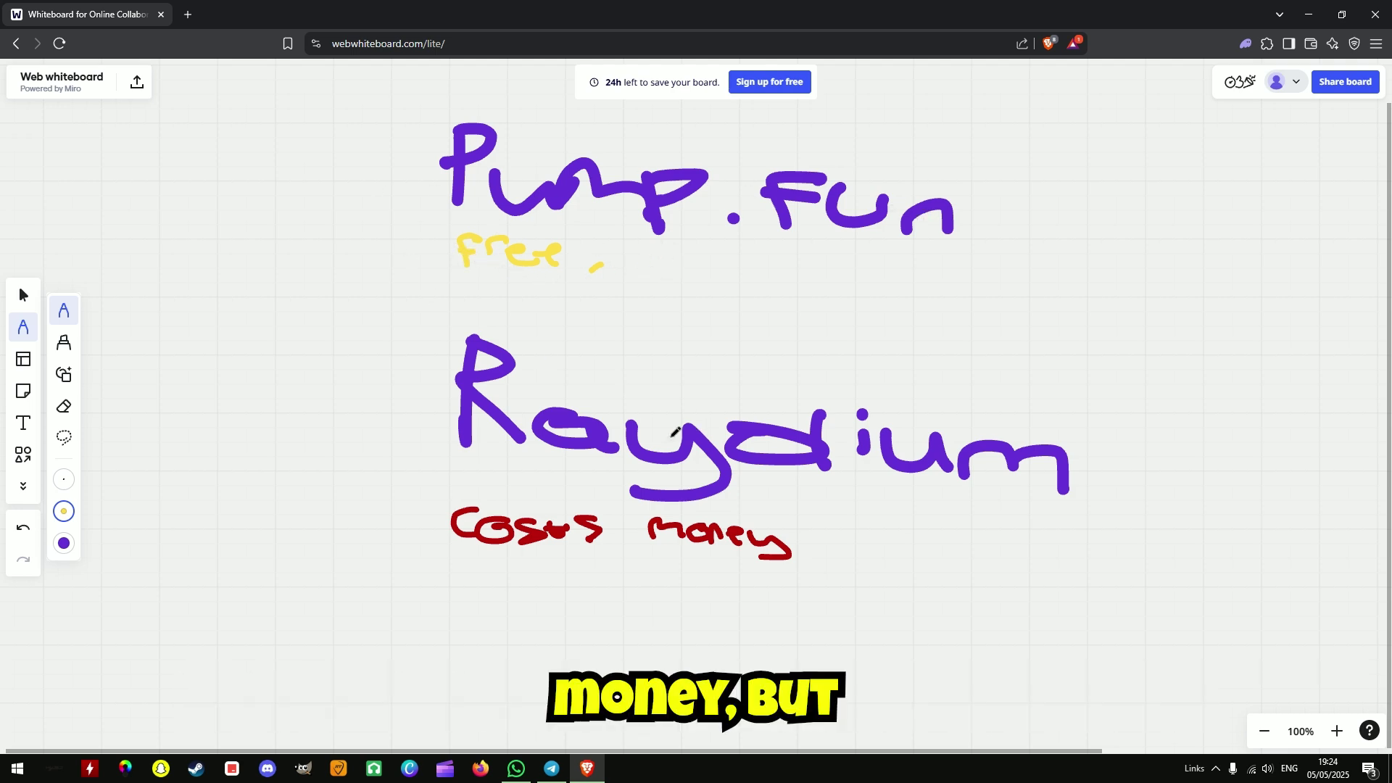
scroll(968, 542, down, 3)
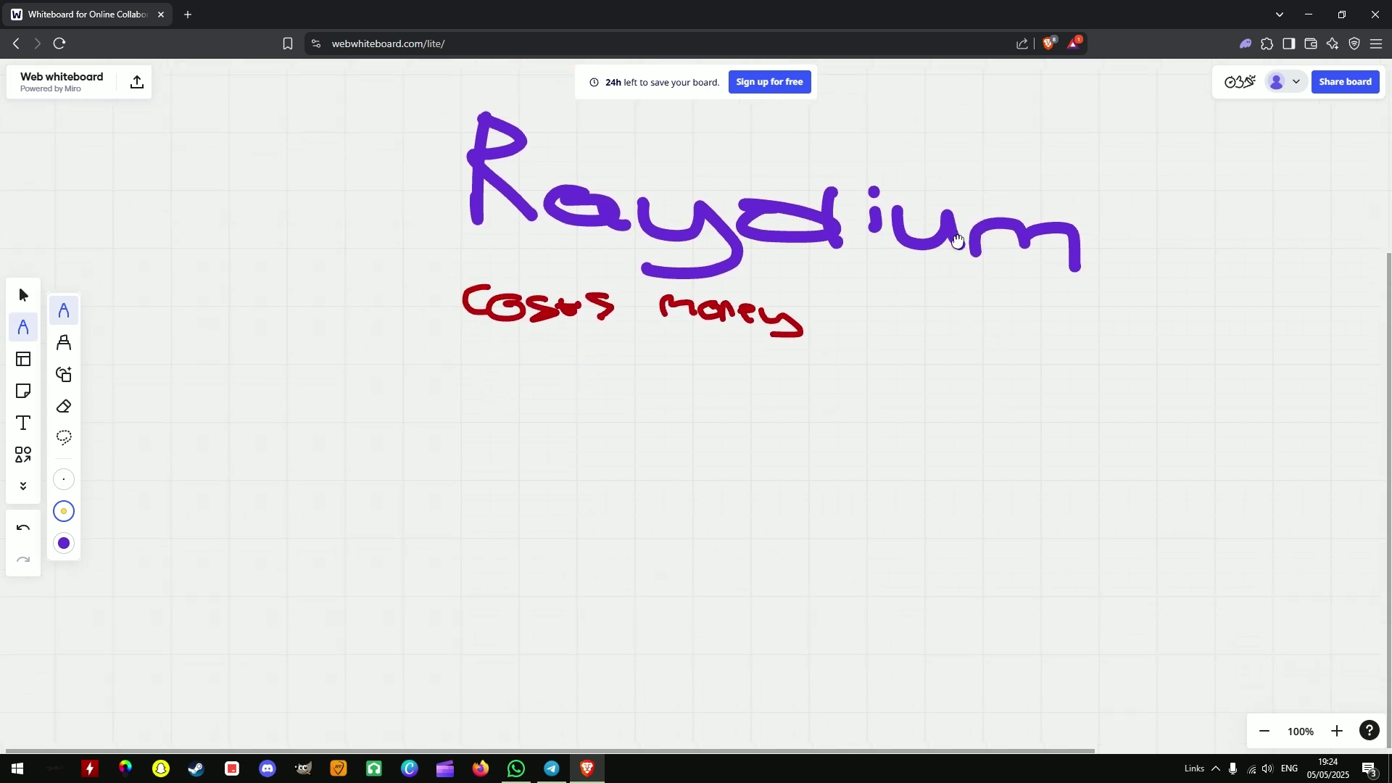
mouse_move(492, 347)
mouse_down()
mouse_move(487, 393)
mouse_move(553, 391)
mouse_move(553, 363)
mouse_move(568, 392)
mouse_move(609, 391)
mouse_move(697, 363)
mouse_move(737, 376)
mouse_move(747, 402)
mouse_move(742, 385)
mouse_move(808, 397)
mouse_up()
scroll(839, 292, up, 3)
Step: Write 'Lower MC' in dark red below 'Free' under Pump.Fun
click(64, 511)
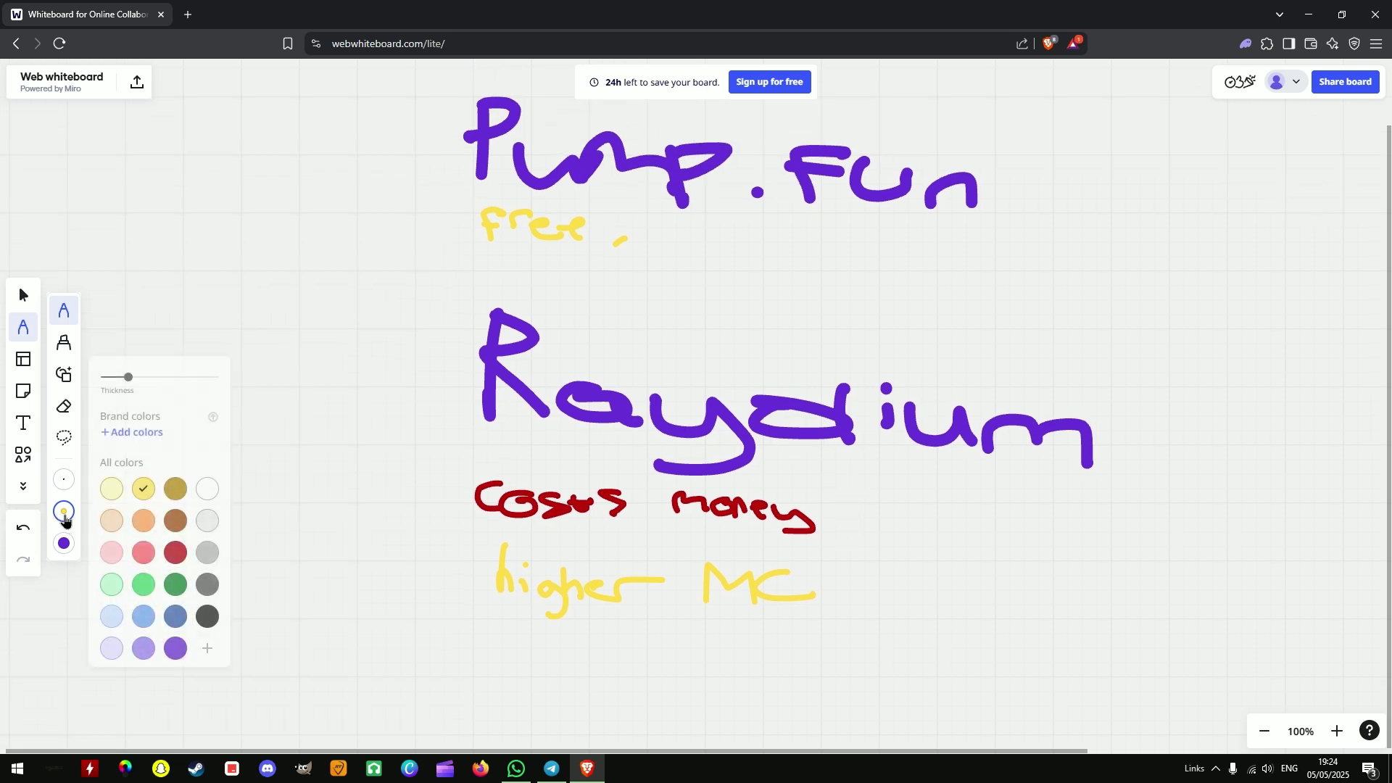
click(175, 551)
mouse_move(505, 259)
mouse_down()
mouse_move(537, 274)
mouse_move(632, 260)
mouse_move(733, 293)
mouse_up()
scroll(832, 310, down, 1)
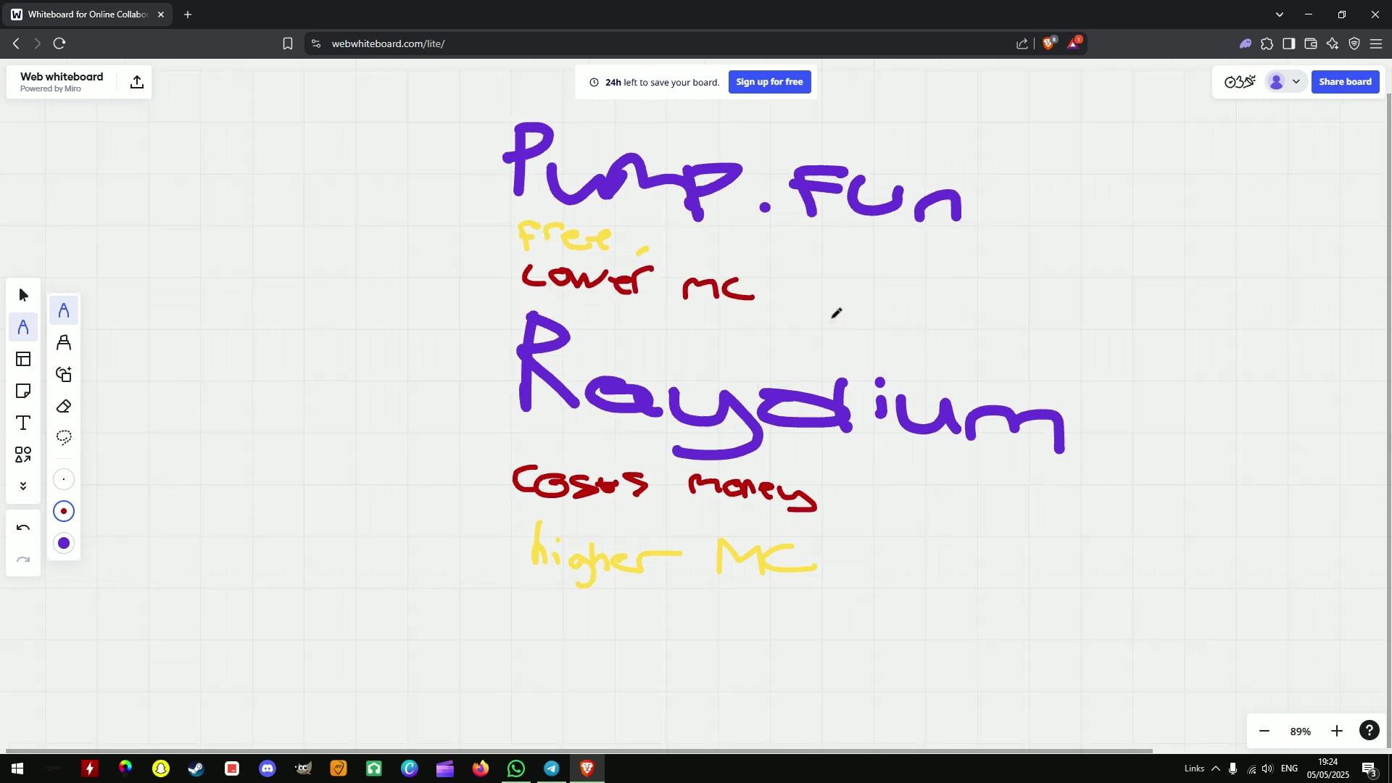
scroll(779, 240, down, 2)
scroll(779, 240, right, 3)
Step: Write 'Developers' in dark red below 'higher MC' under Raydium
click(63, 511)
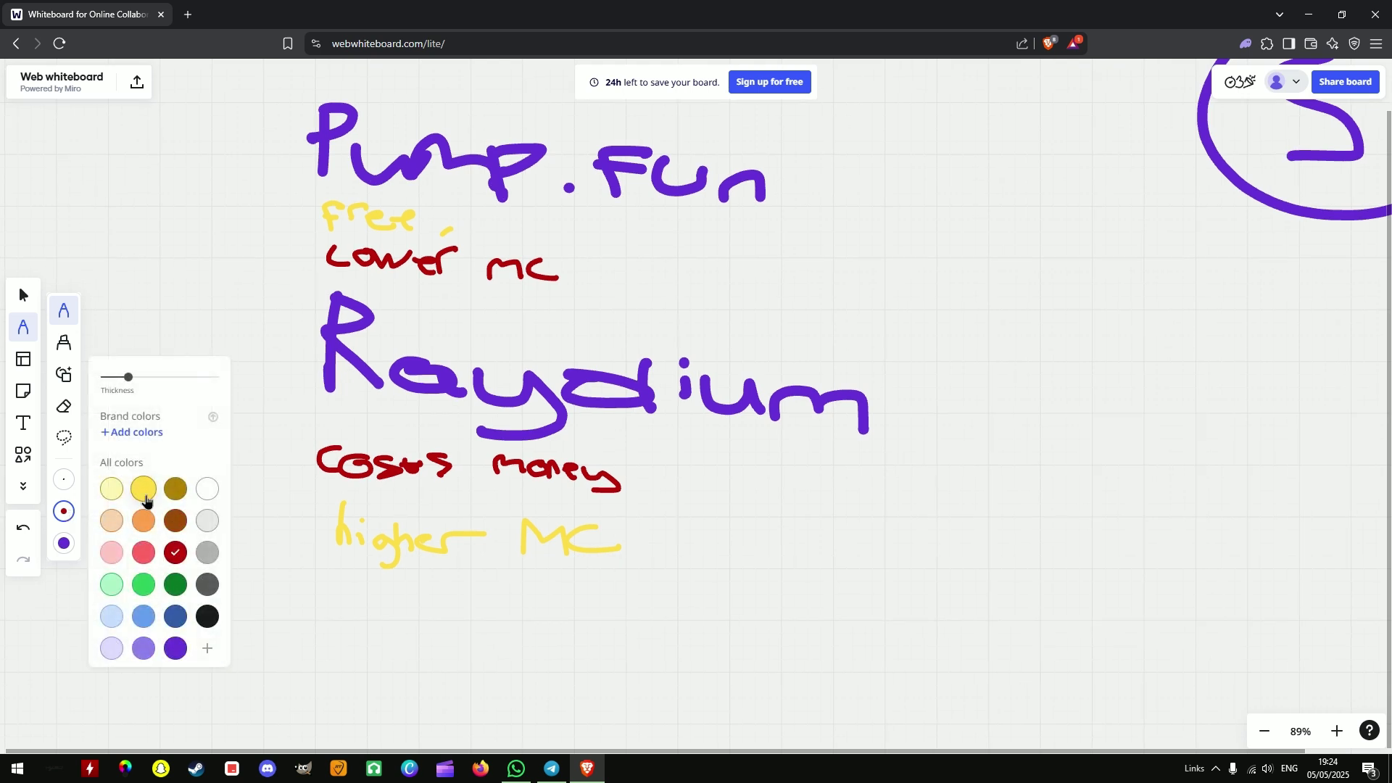
click(143, 488)
scroll(711, 335, down, 1)
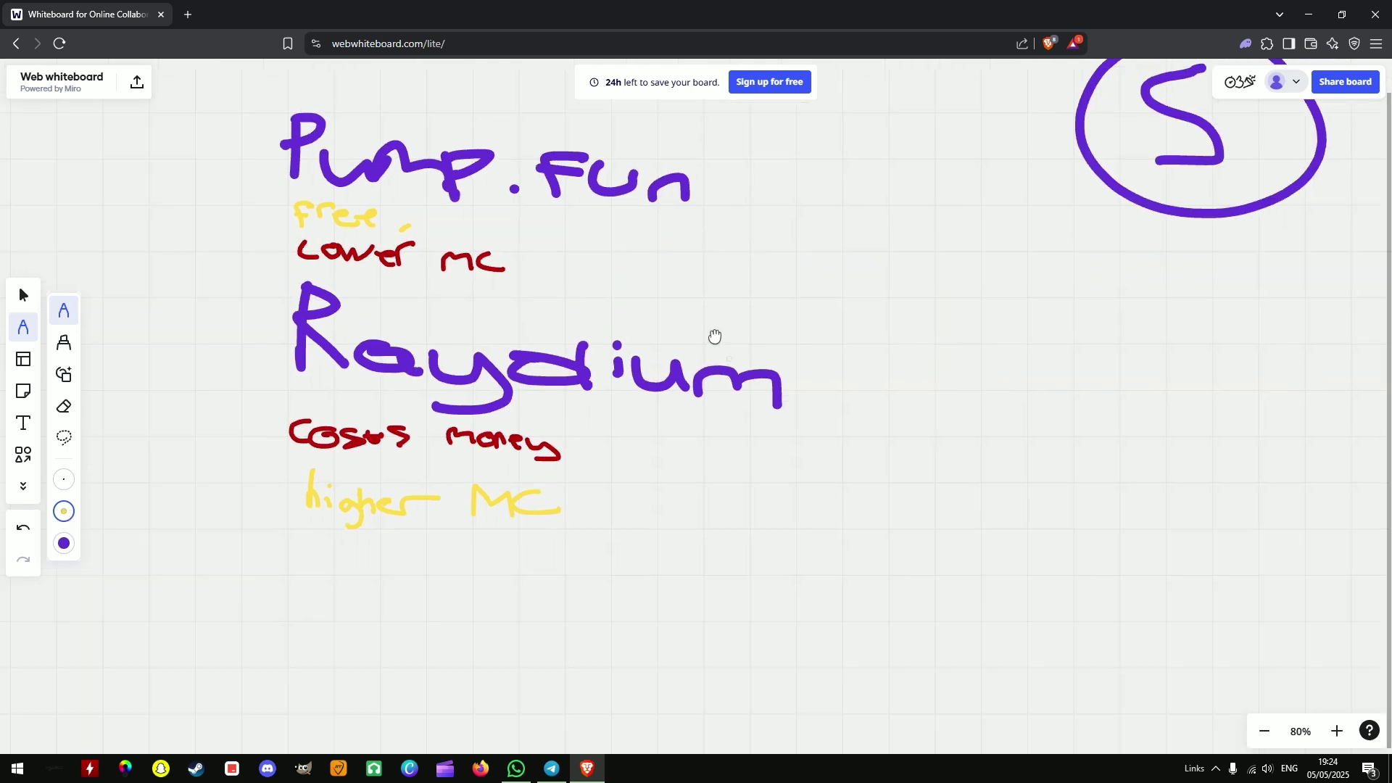
scroll(711, 335, down, 2)
scroll(555, 401, down, 1)
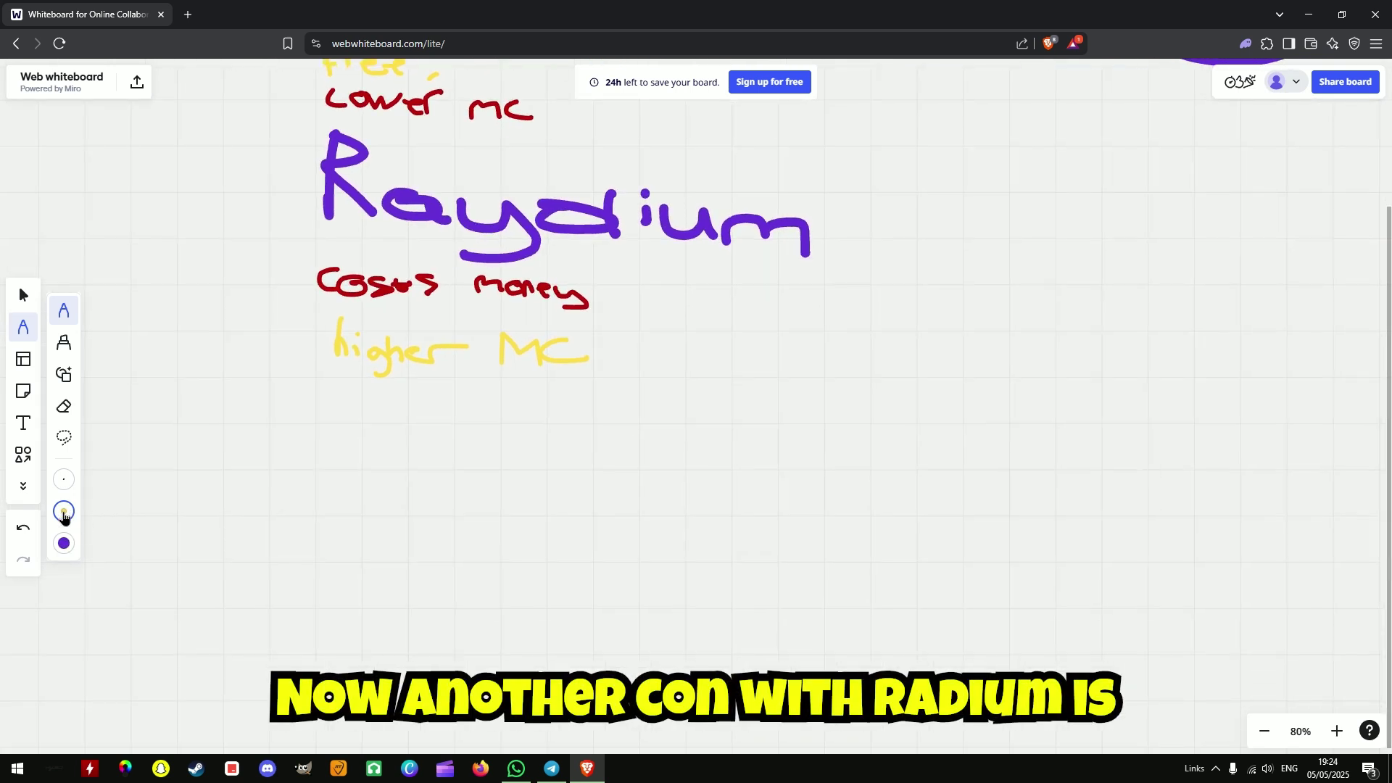
click(64, 511)
click(174, 553)
scroll(434, 435, left, 3)
scroll(518, 359, up, 1)
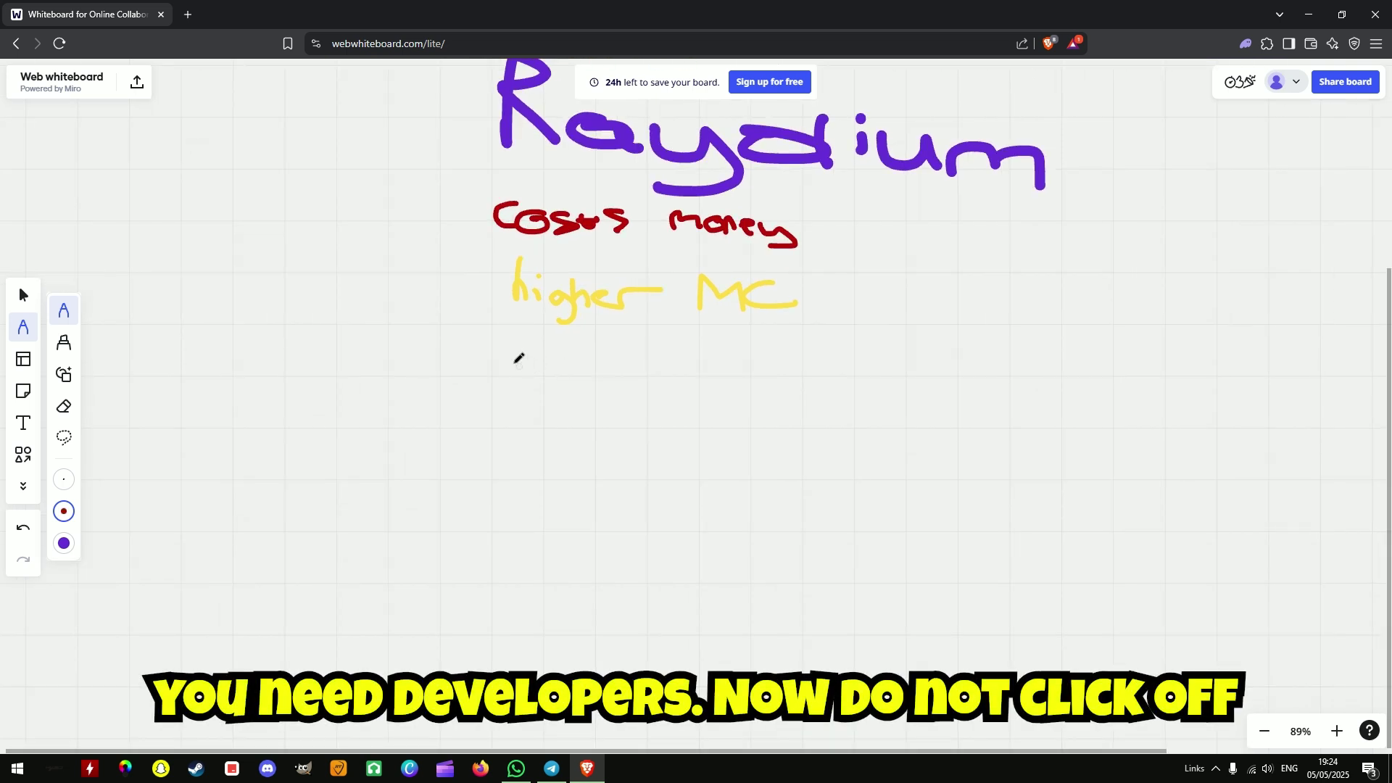
scroll(519, 359, up, 1)
mouse_move(493, 392)
mouse_down()
mouse_move(500, 350)
mouse_move(494, 391)
mouse_move(545, 383)
mouse_move(547, 395)
mouse_move(592, 378)
mouse_move(670, 431)
mouse_move(734, 400)
mouse_move(737, 419)
mouse_move(765, 395)
mouse_move(780, 431)
mouse_up()
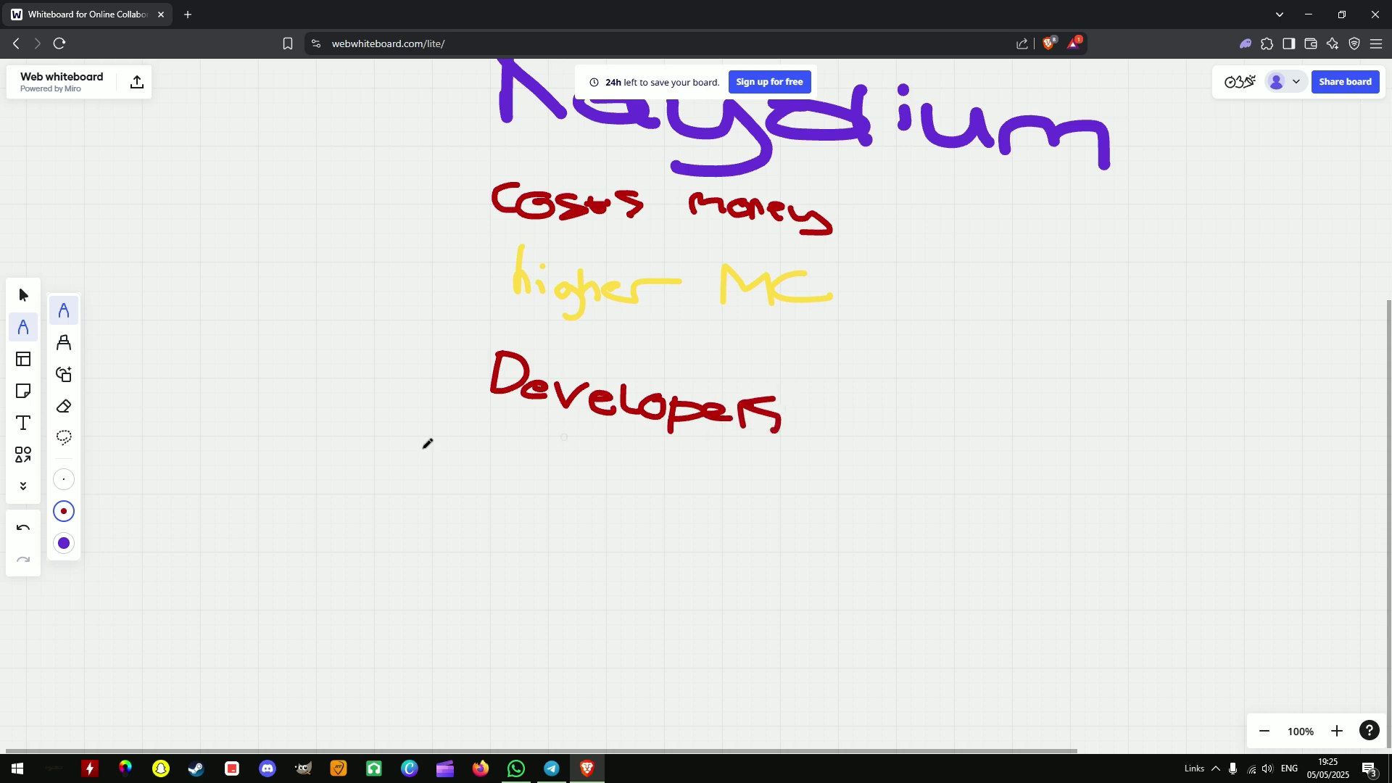
Step: Write 'easy' in yellow under Pump.Fun
click(64, 511)
click(143, 483)
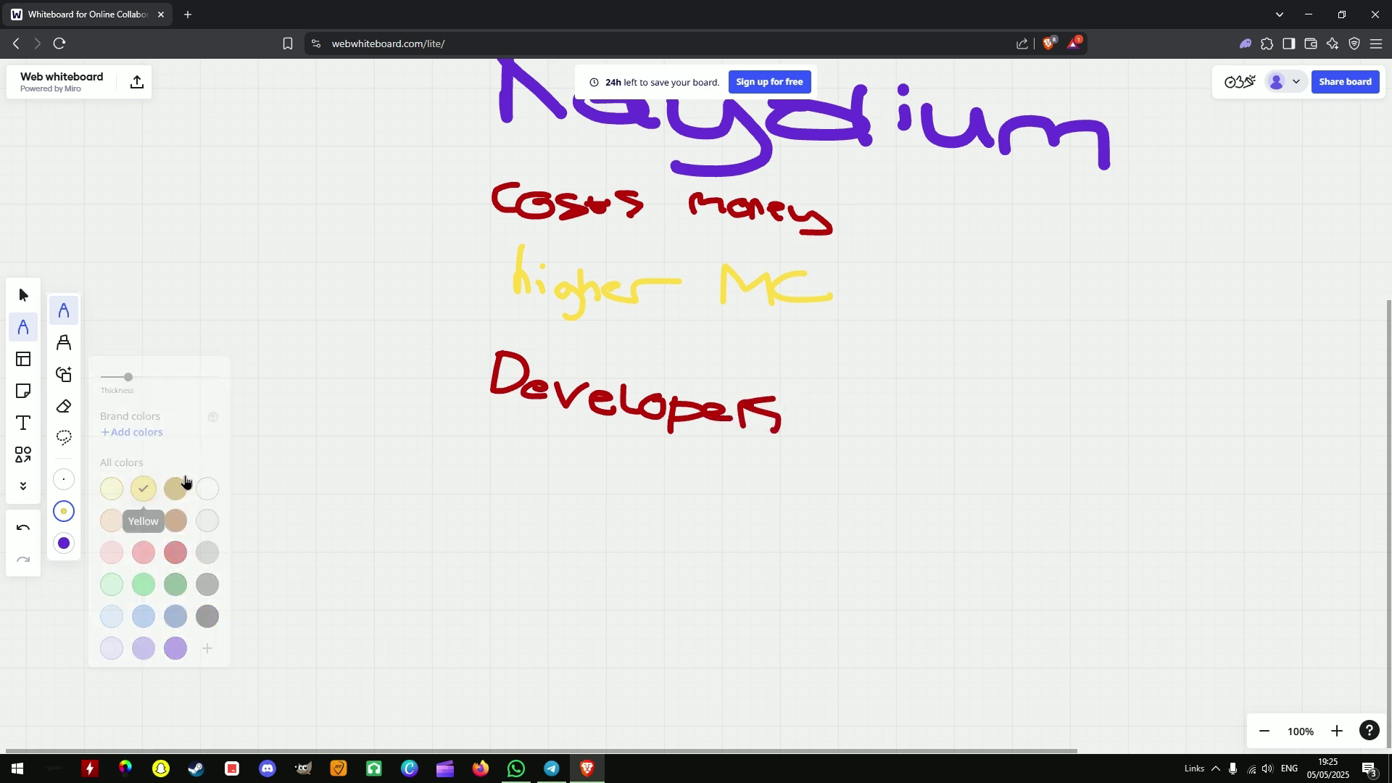
drag(424, 360, 379, 534)
scroll(379, 534, up, 5)
scroll(537, 406, right, 3)
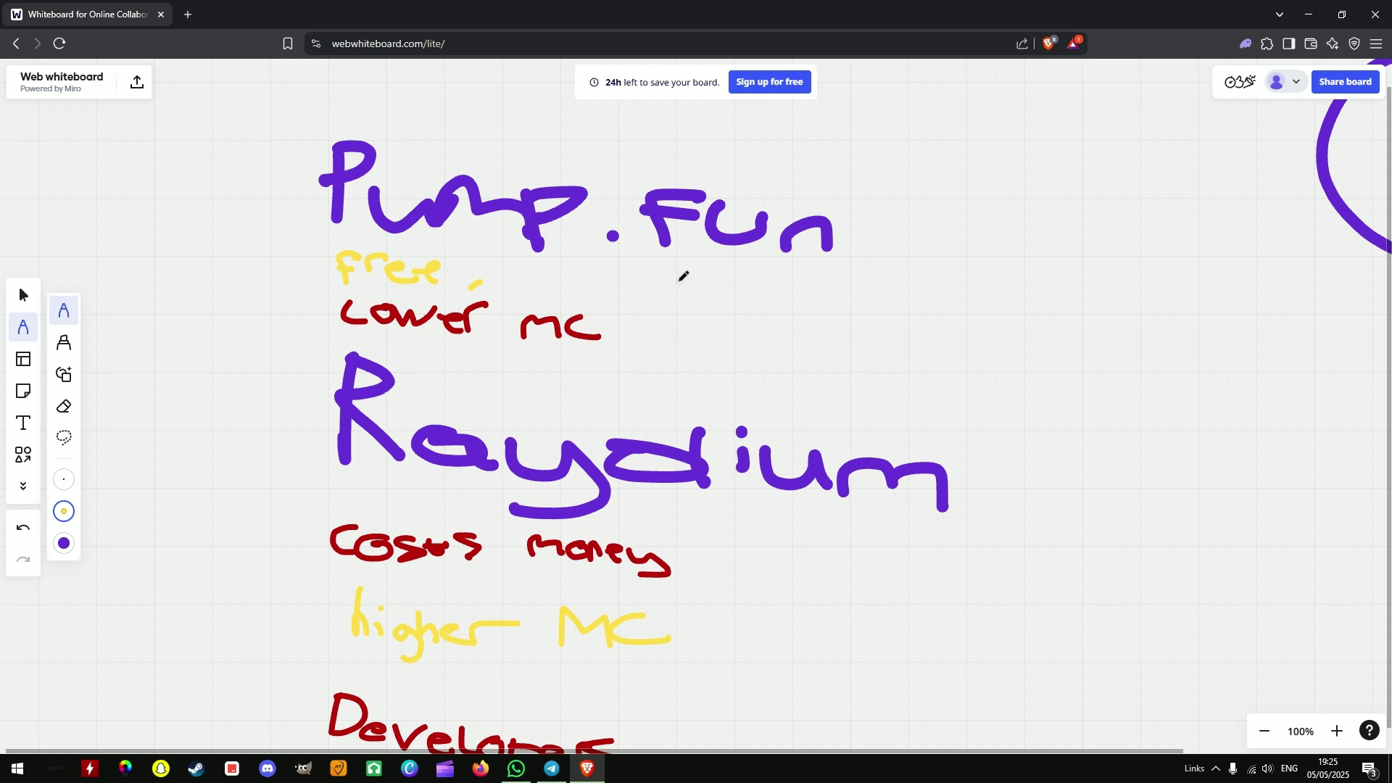
mouse_move(680, 281)
mouse_down()
mouse_move(724, 279)
mouse_move(746, 302)
mouse_move(820, 320)
mouse_move(757, 335)
mouse_up()
scroll(819, 413, down, 1)
scroll(822, 412, down, 3)
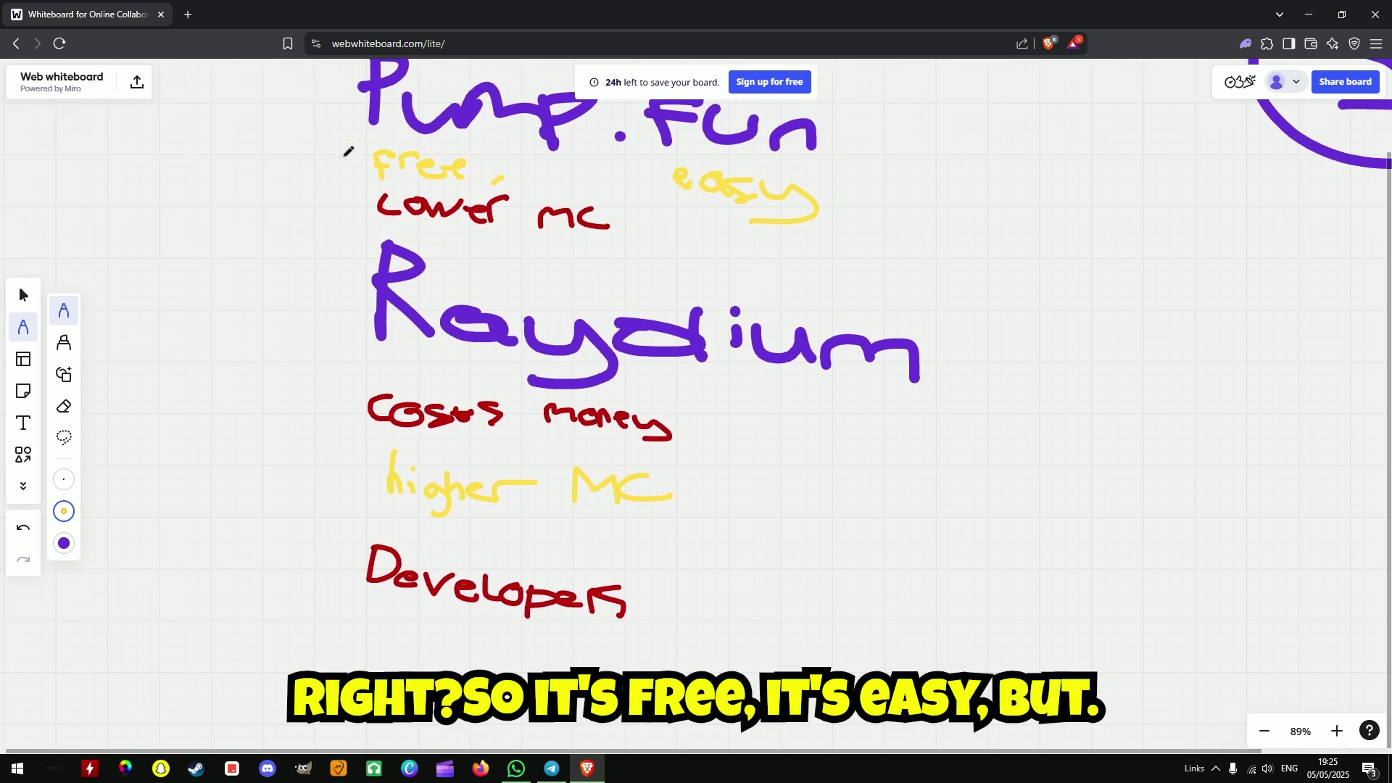
scroll(656, 158, down, 1)
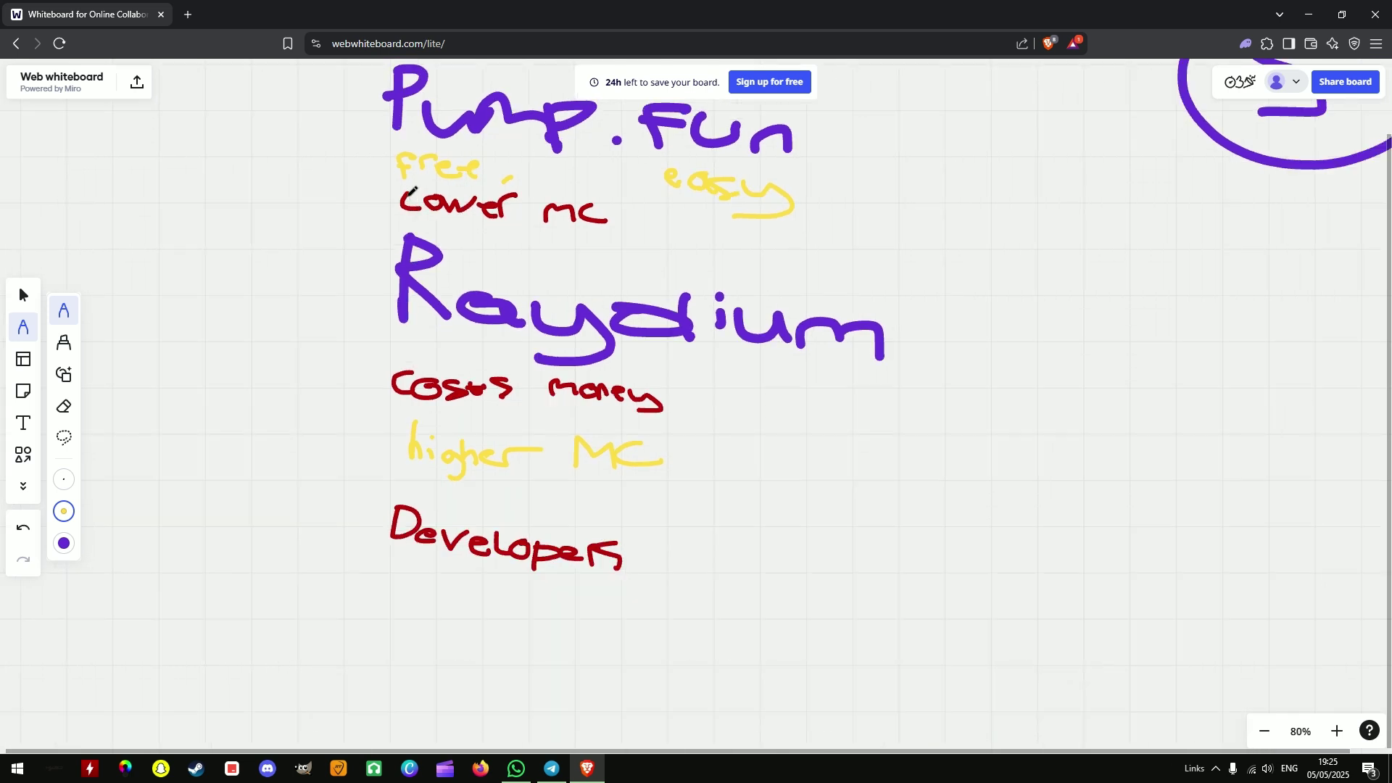
Step: Underline 'Lower MC' twice in pink-red
click(63, 511)
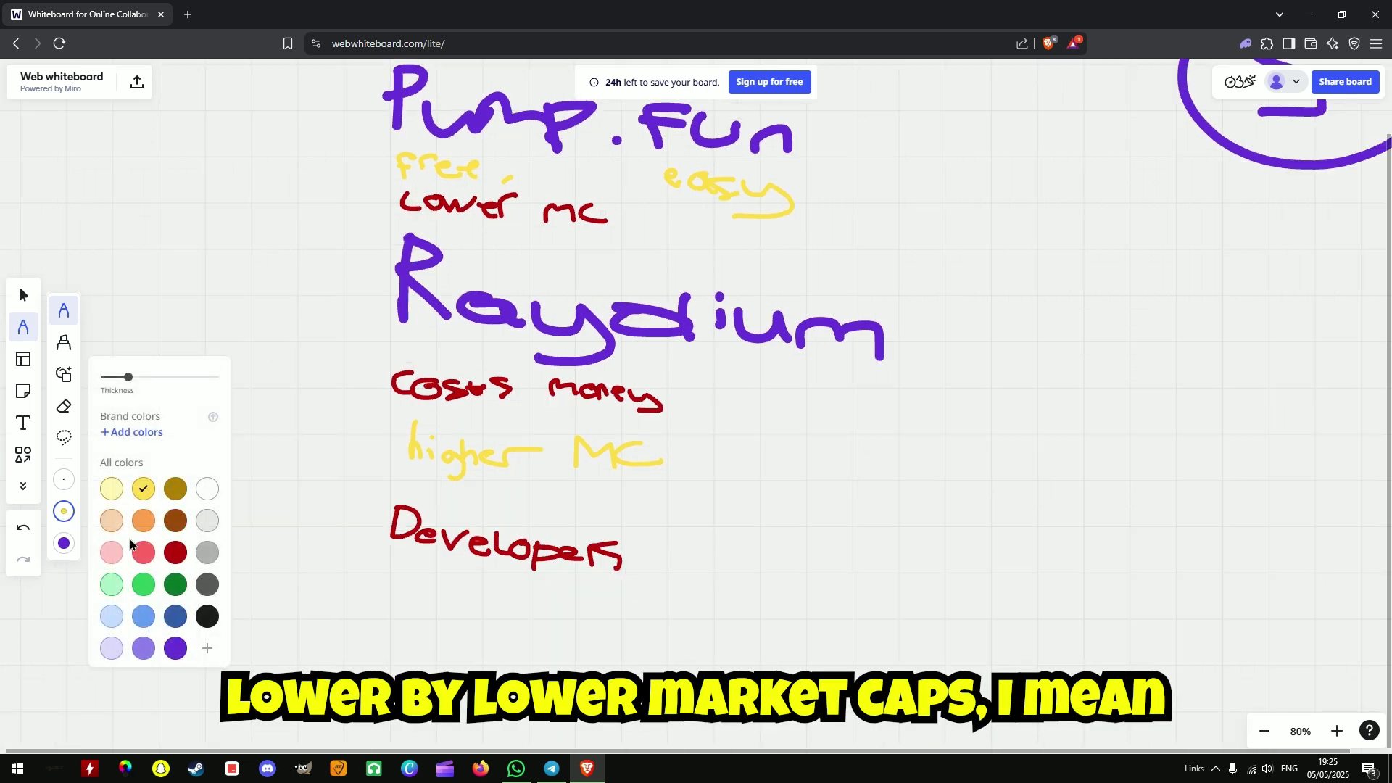
click(144, 552)
scroll(638, 232, up, 1)
drag(364, 211, 638, 232)
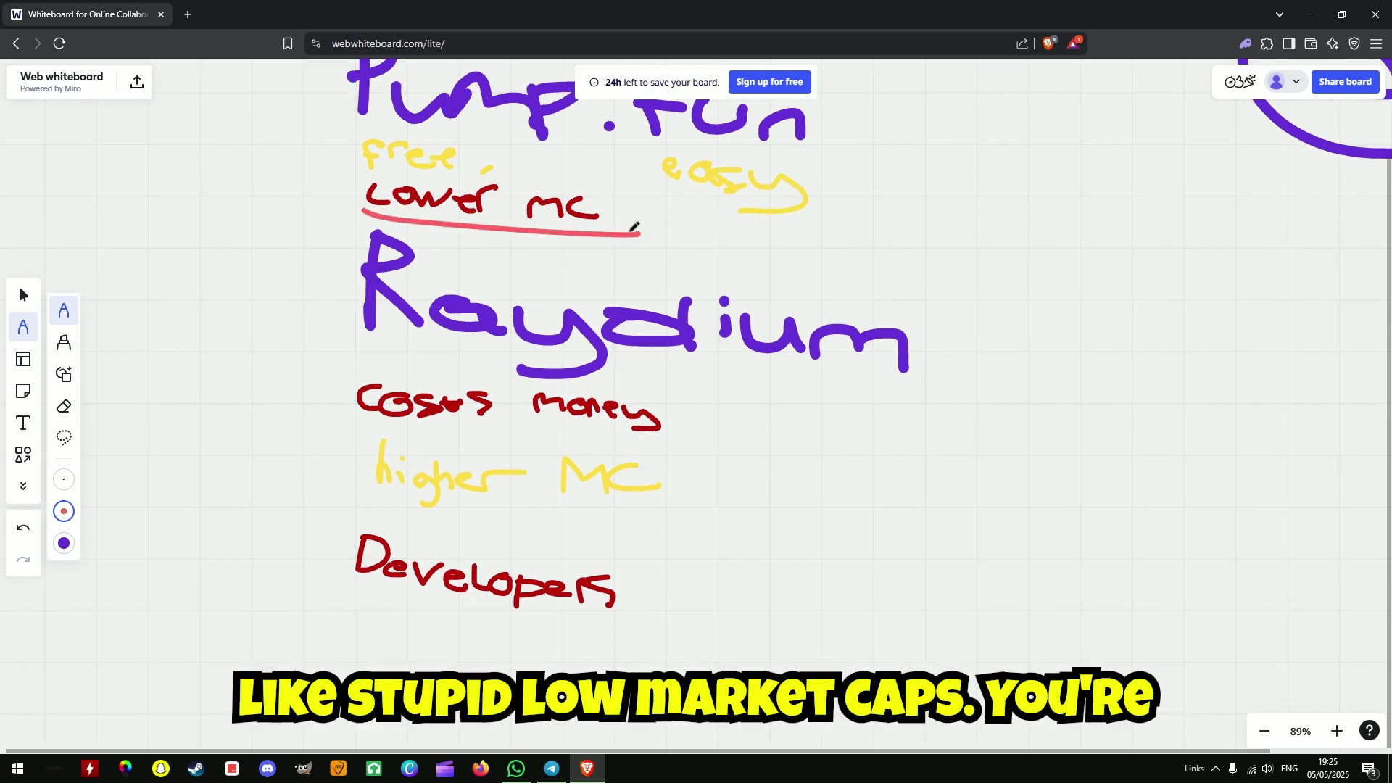
drag(347, 215, 614, 222)
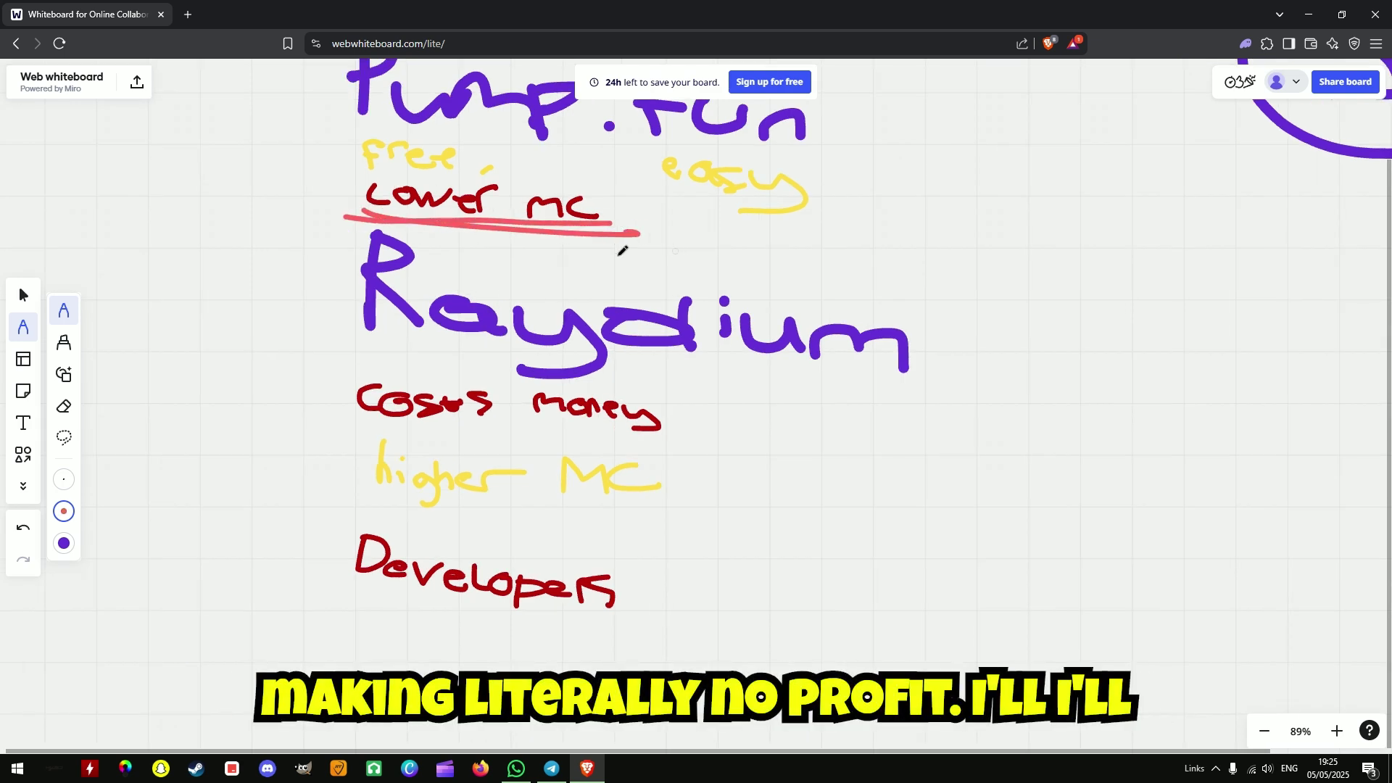
Step: Write 'No Profit' in dark red to the right of Lower MC
click(64, 511)
click(175, 553)
mouse_move(686, 250)
mouse_down()
mouse_move(703, 261)
mouse_move(716, 238)
mouse_move(773, 255)
mouse_move(774, 240)
mouse_move(811, 232)
mouse_move(812, 253)
mouse_move(866, 234)
mouse_move(867, 258)
mouse_up()
drag(877, 243, 870, 245)
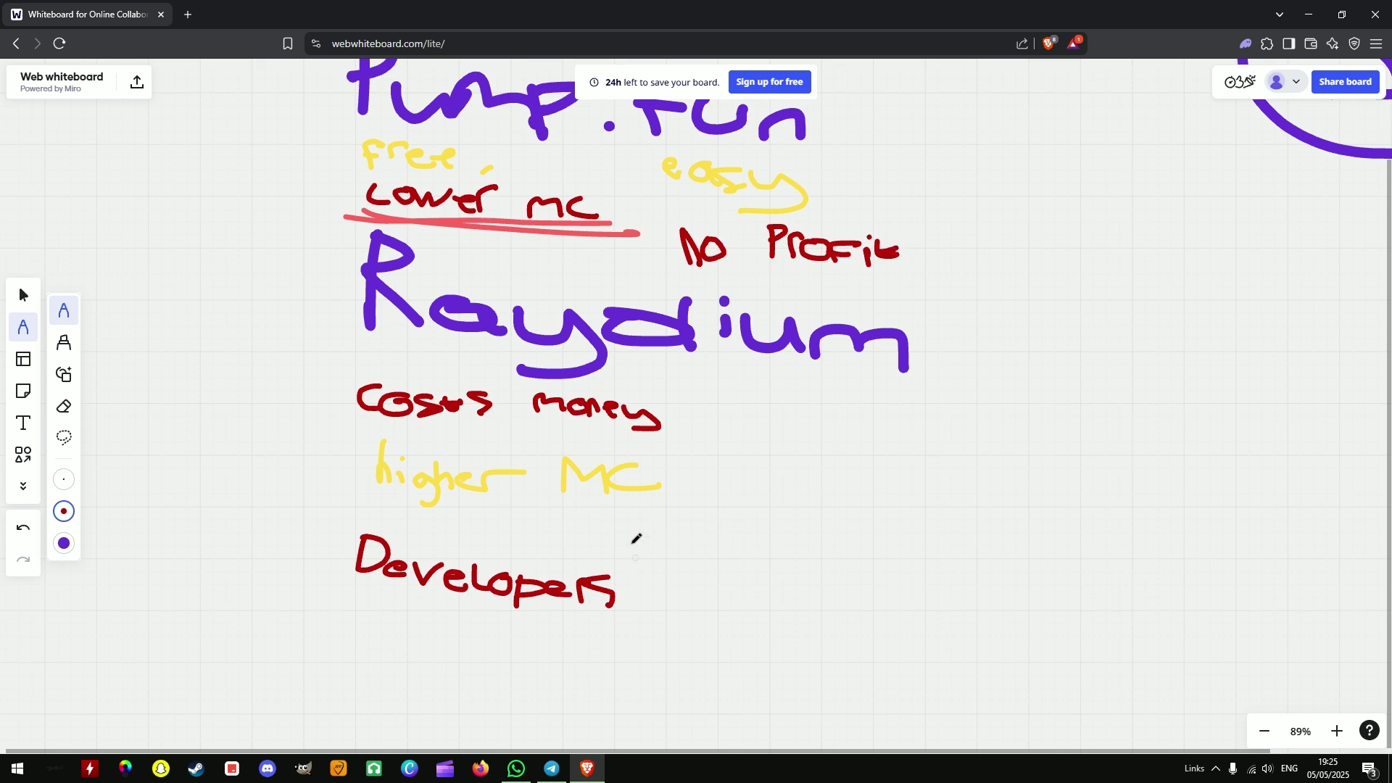
scroll(636, 538, down, 2)
Step: Write '2k - 1M' in yellow beside 'Costs money'
click(64, 511)
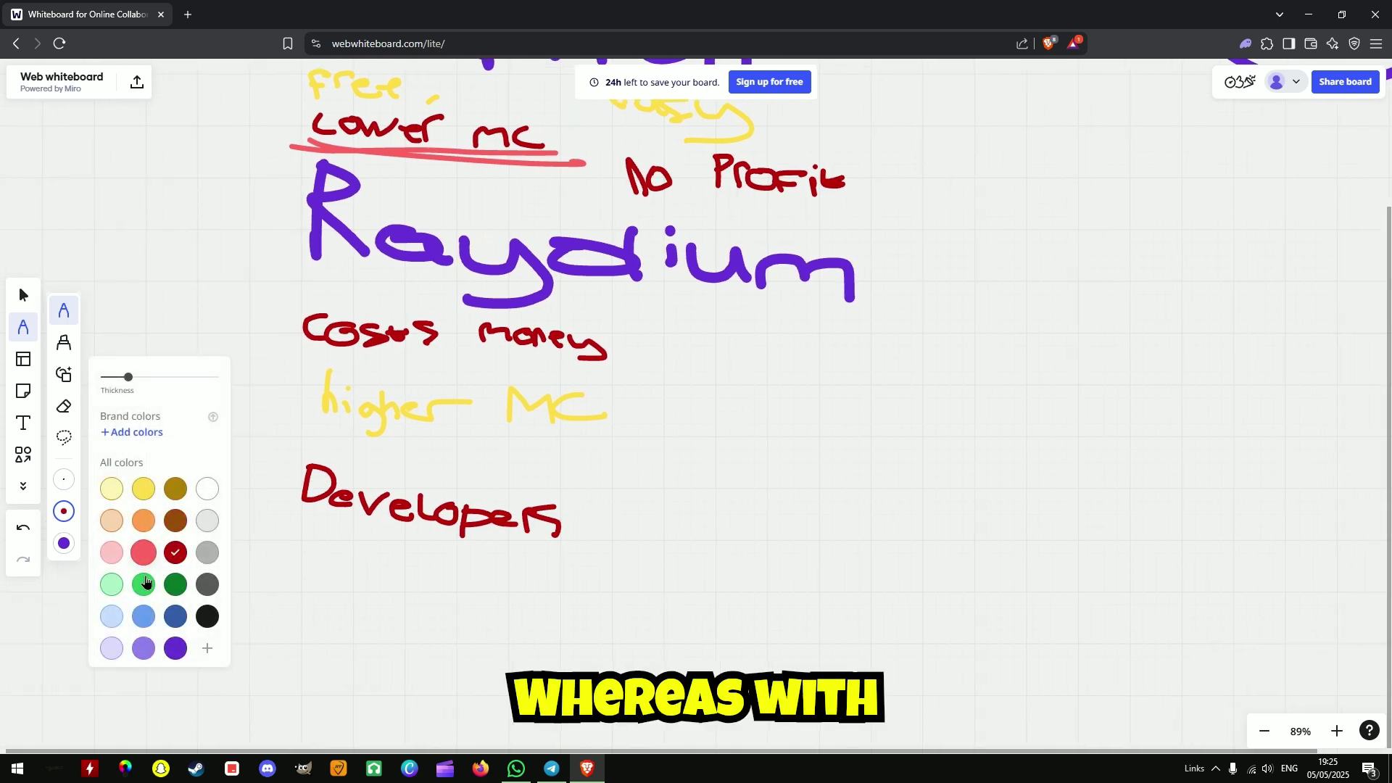
click(144, 491)
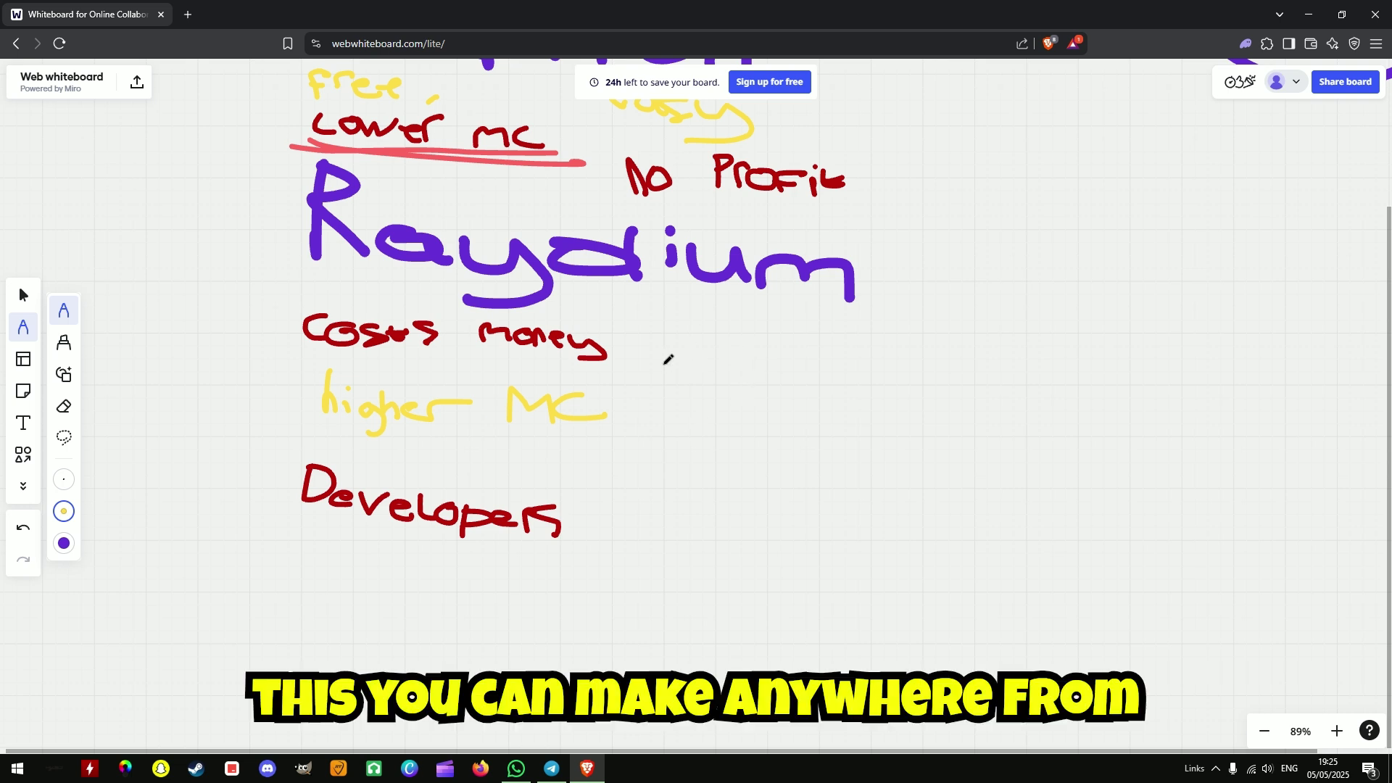
mouse_move(655, 354)
mouse_down()
mouse_move(736, 380)
mouse_move(785, 363)
mouse_up()
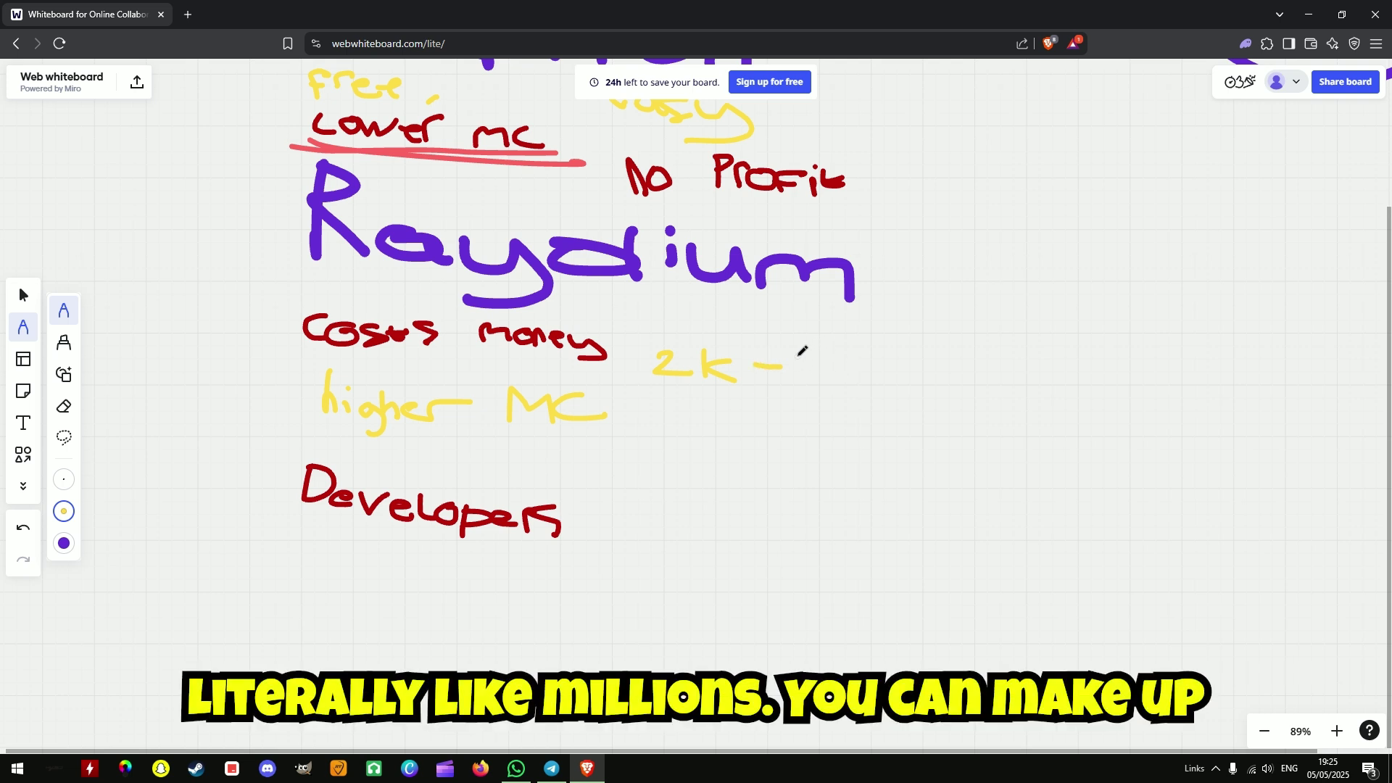
mouse_move(801, 357)
mouse_down()
mouse_move(817, 382)
mouse_move(841, 357)
mouse_move(879, 386)
mouse_up()
scroll(714, 488, down, 1)
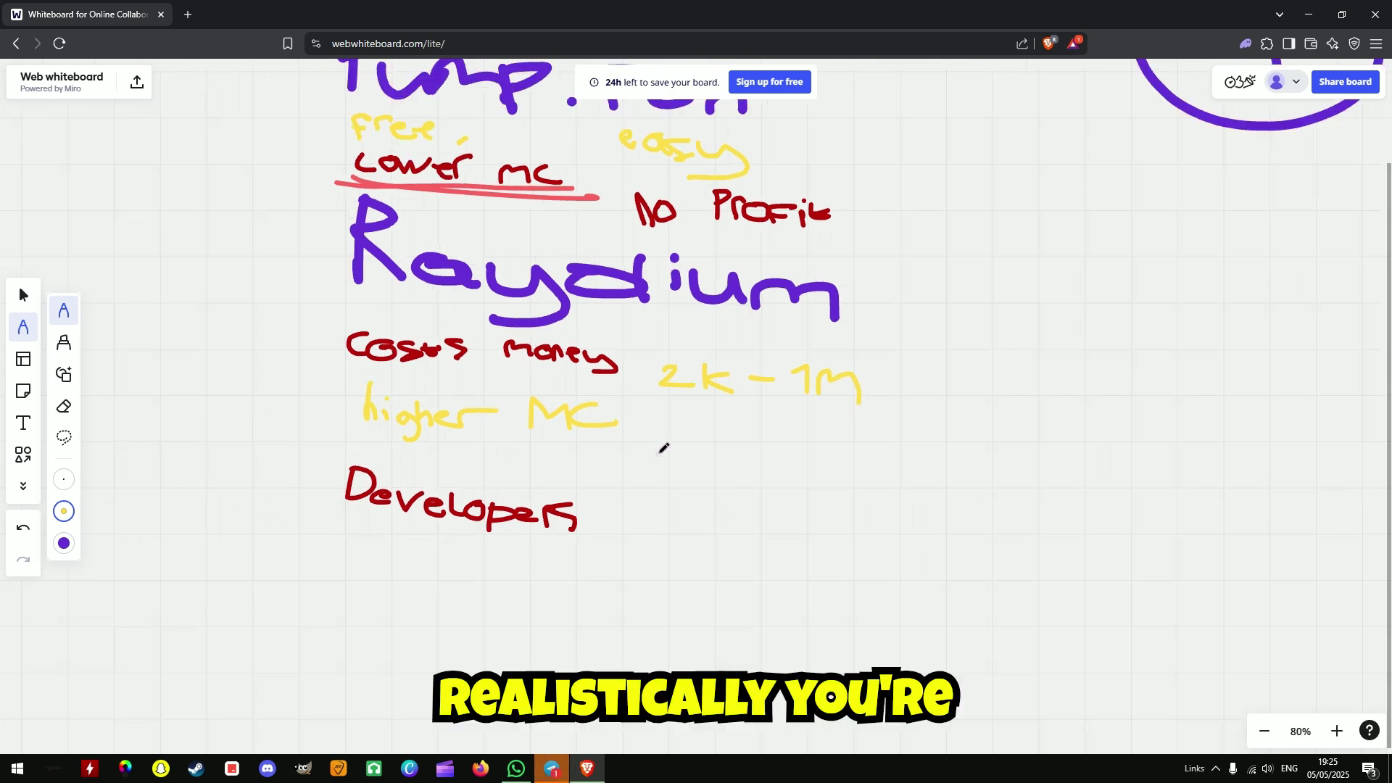
scroll(914, 345, up, 1)
scroll(689, 332, right, 3)
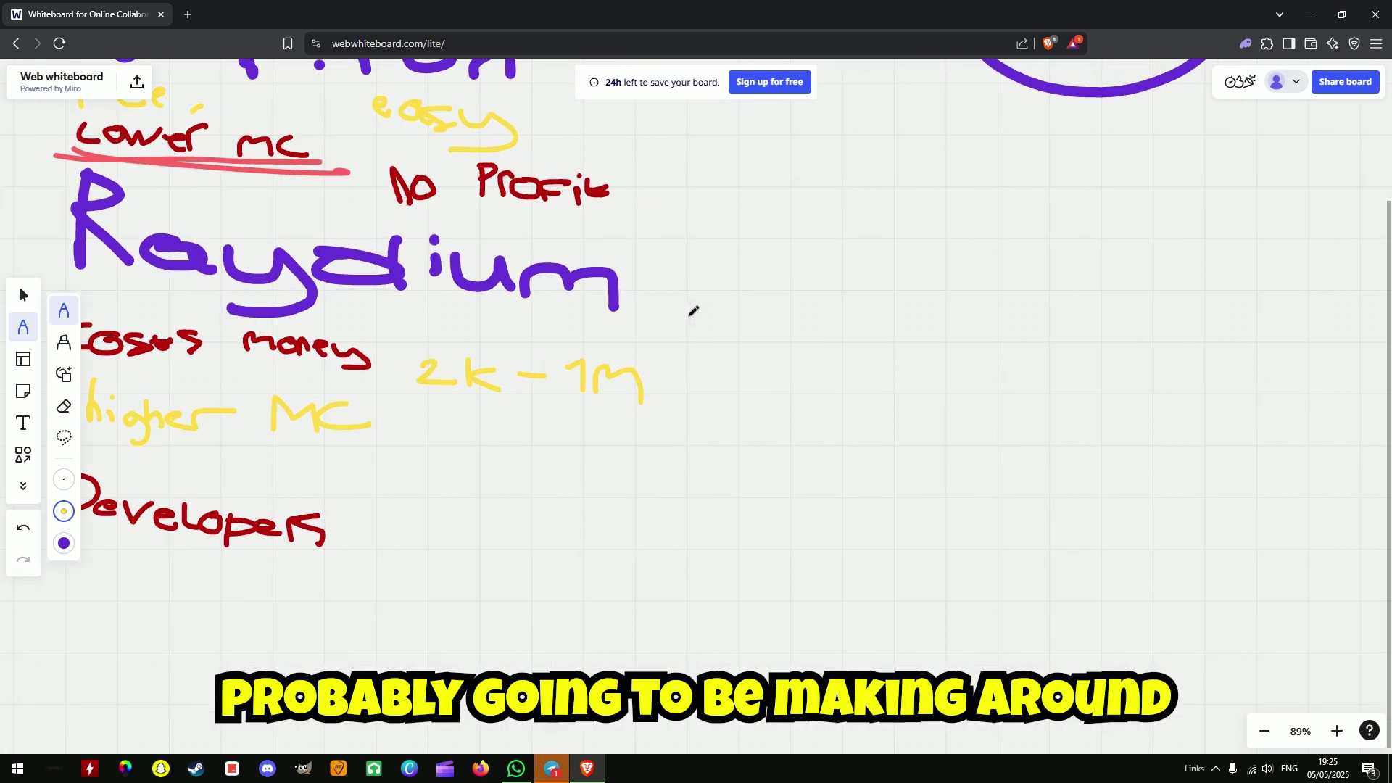
Step: Write '5k - 30K' in yellow and circle it
mouse_move(705, 313)
mouse_down()
mouse_move(689, 326)
mouse_move(752, 334)
mouse_move(823, 304)
mouse_move(834, 330)
mouse_up()
mouse_move(864, 296)
mouse_down()
mouse_move(879, 330)
mouse_move(933, 303)
mouse_move(937, 334)
mouse_up()
mouse_move(921, 271)
mouse_down()
mouse_move(766, 273)
mouse_move(798, 379)
mouse_move(921, 273)
mouse_up()
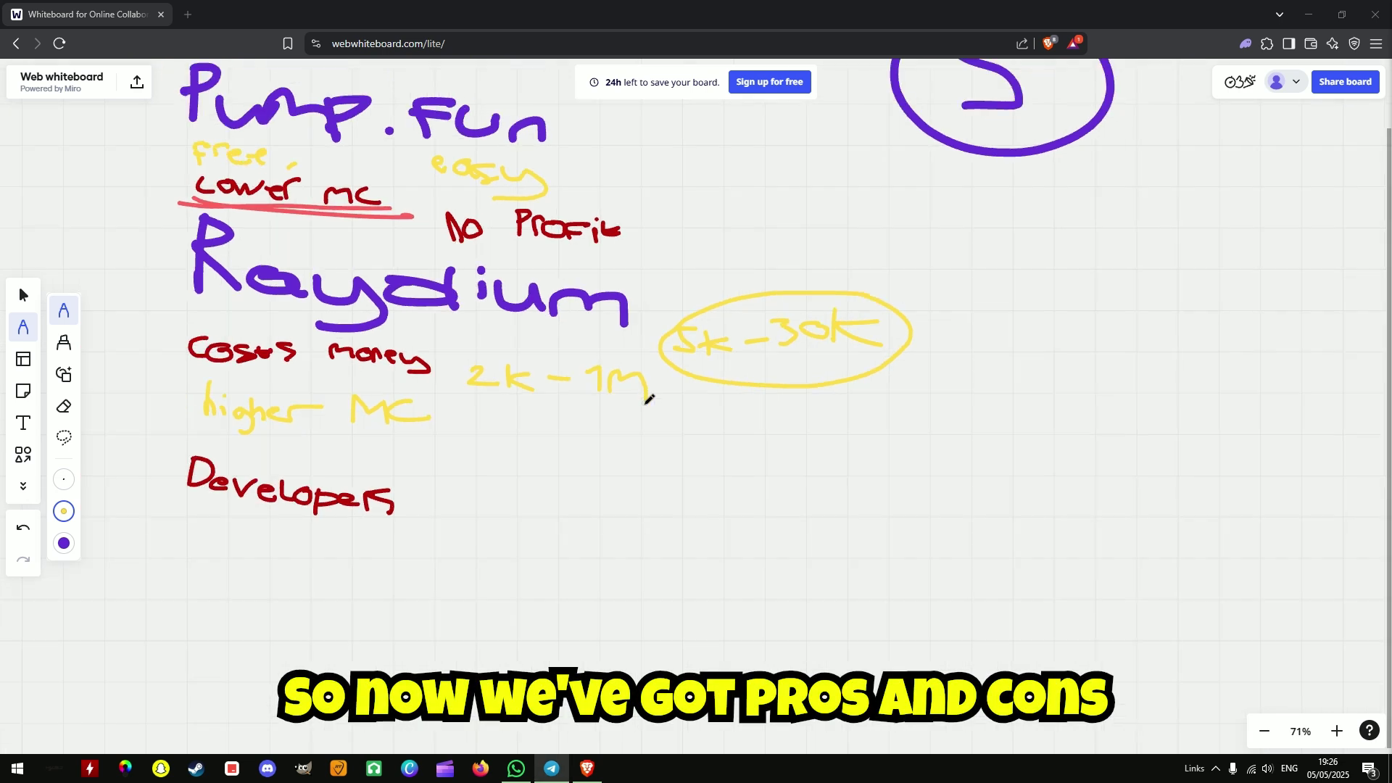
scroll(648, 398, down, 3)
scroll(653, 224, up, 2)
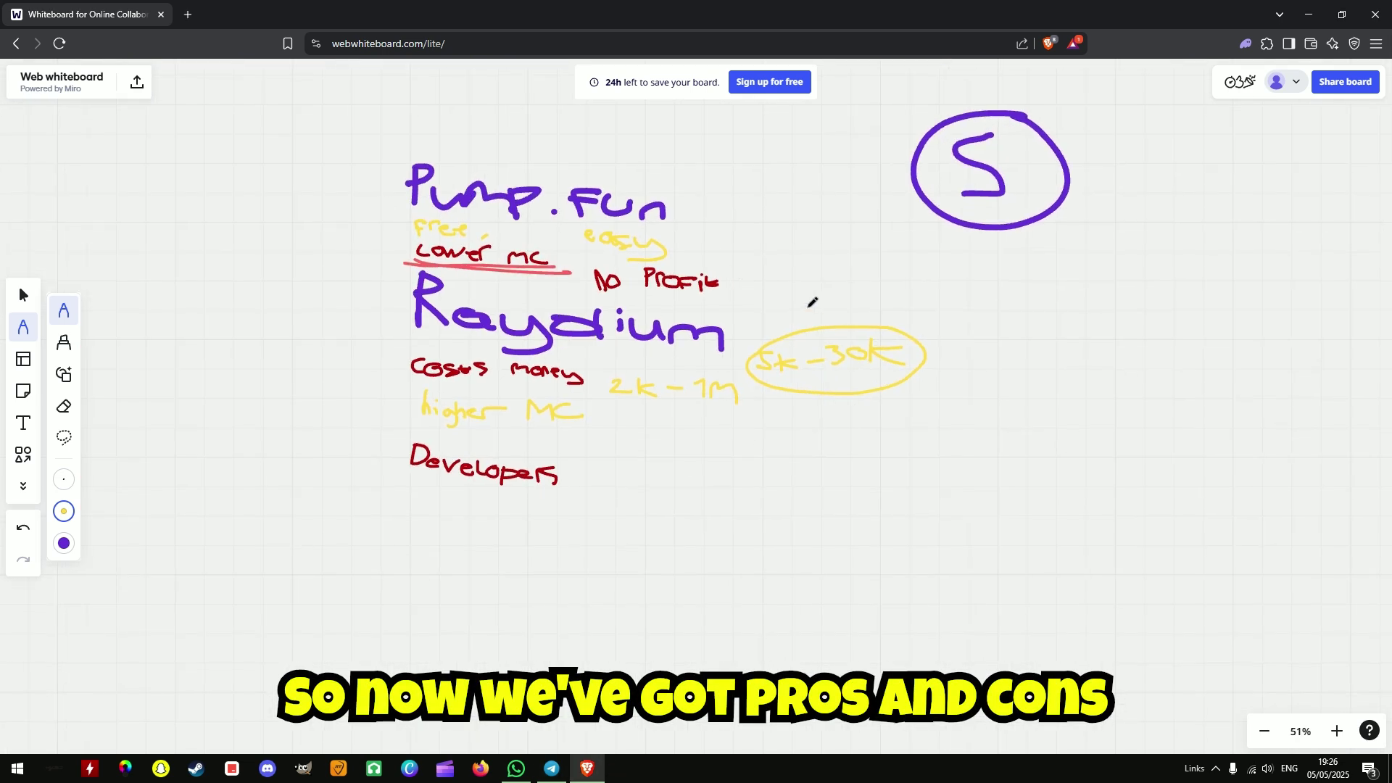
Step: In a new Brave tab, search for 'photon' to reach Photon SOL's New Pairs page
click(188, 15)
text(photon#)
key(Return)
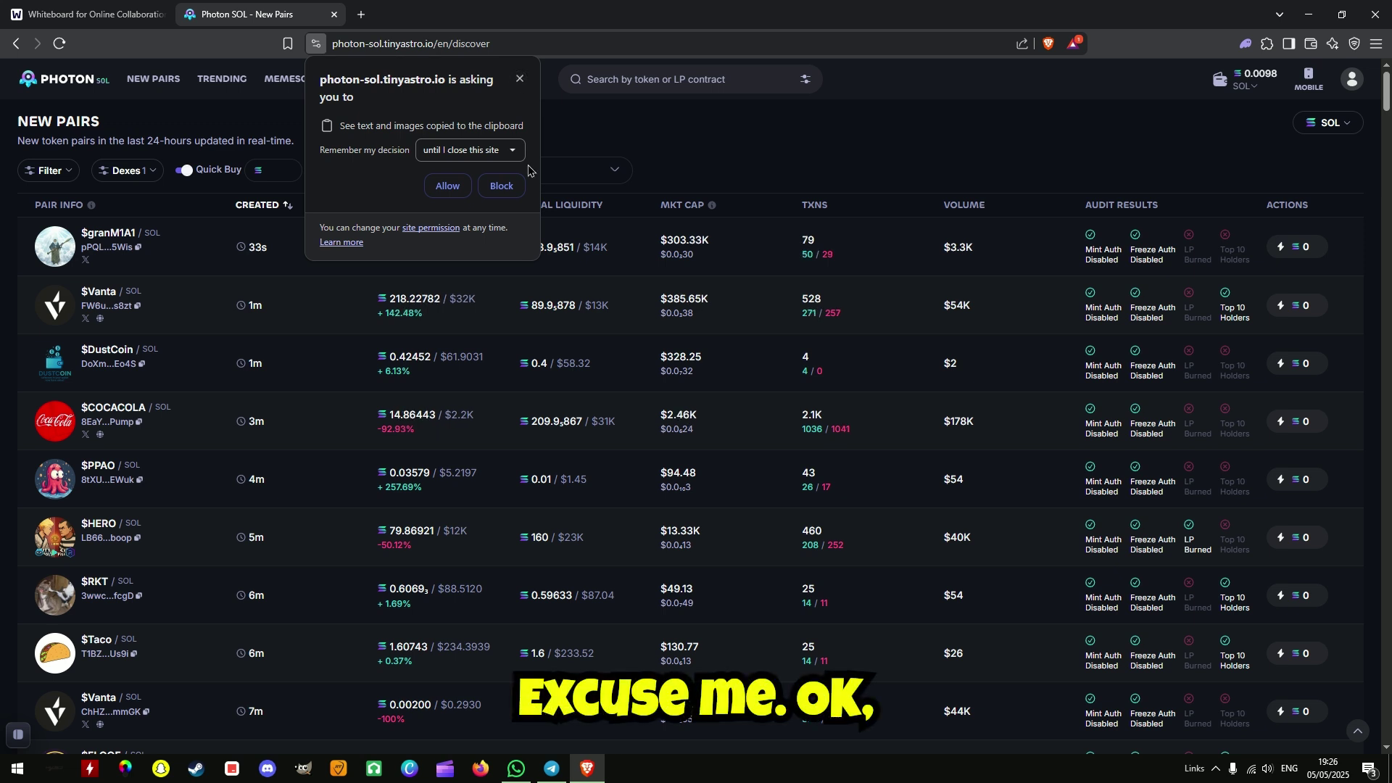
Step: Dismiss the clipboard prompt and filter New Pairs to Pump.fun only
click(520, 80)
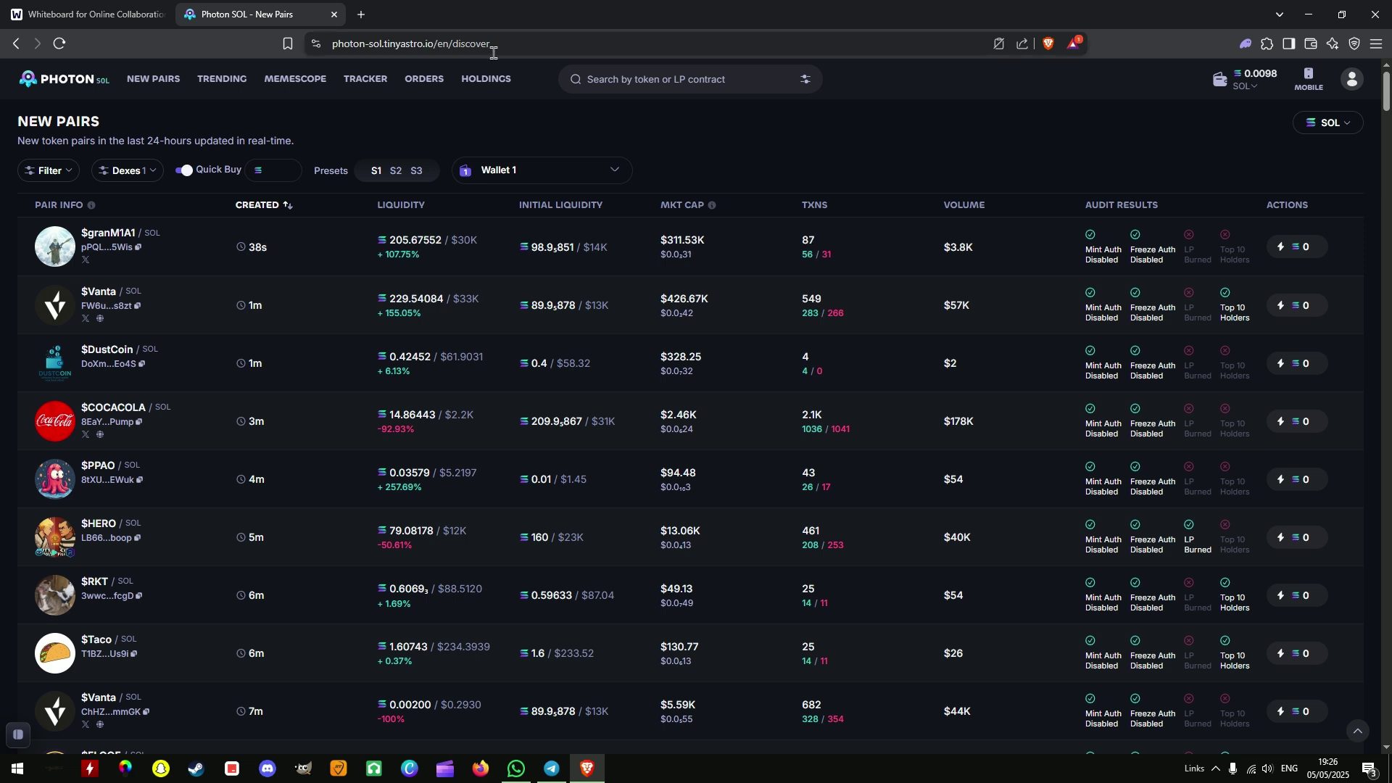
click(143, 170)
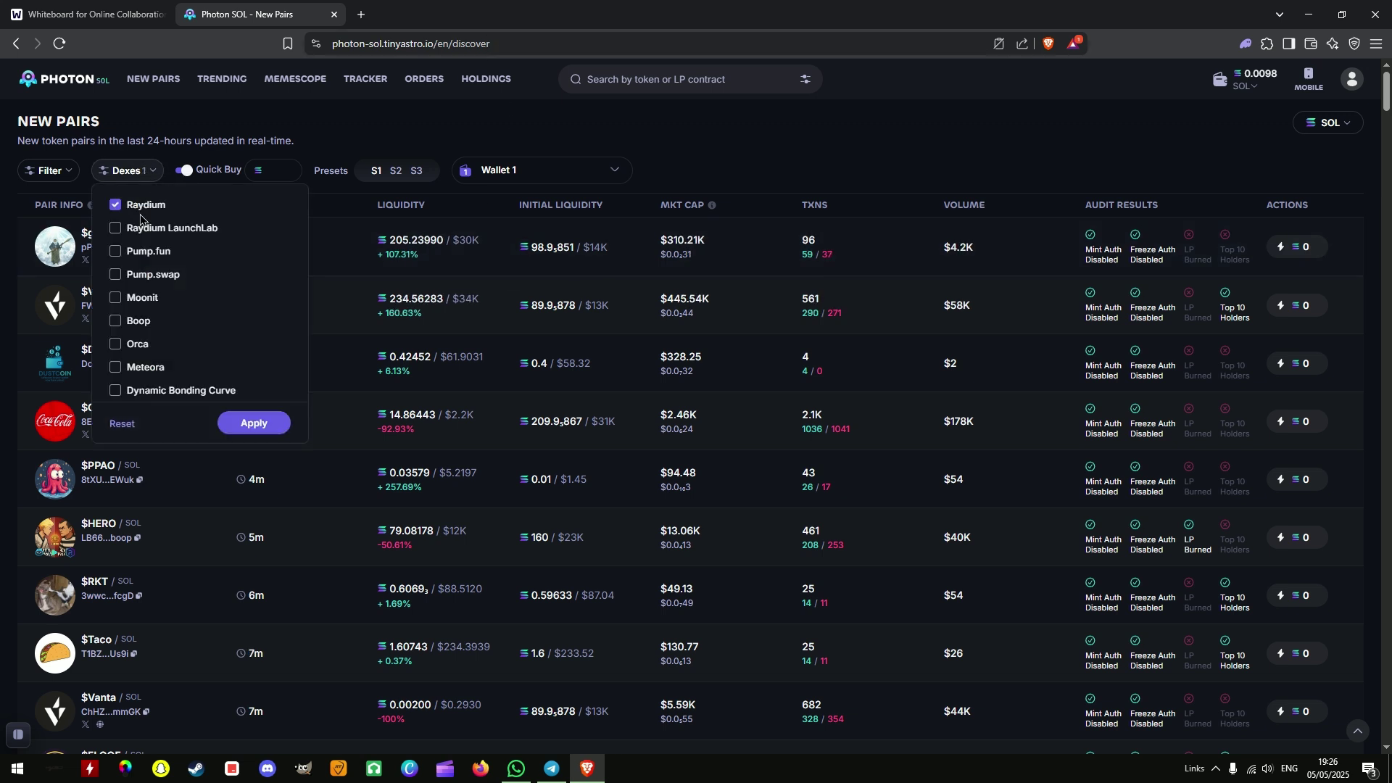
click(243, 423)
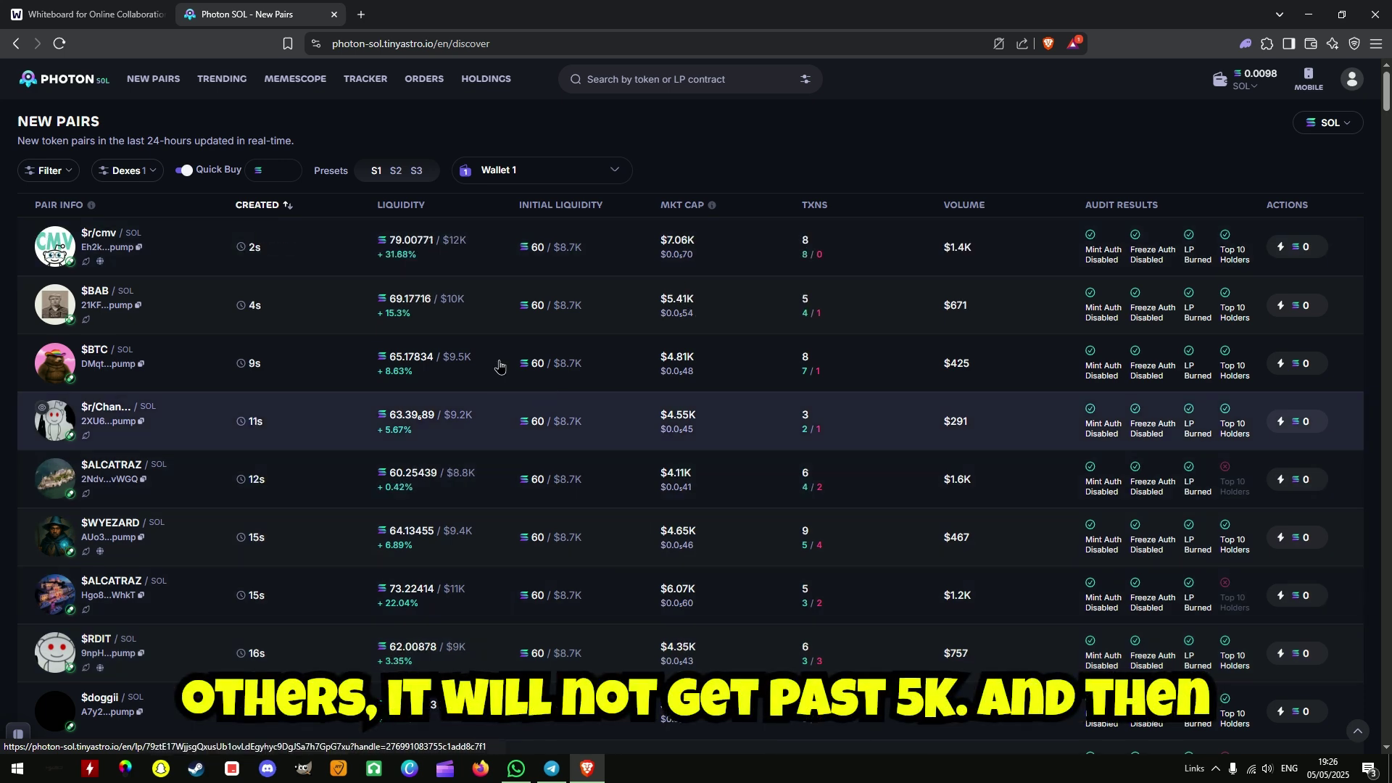
Step: Switch the Dexes filter to Raydium only and scroll through the pairs list
click(125, 170)
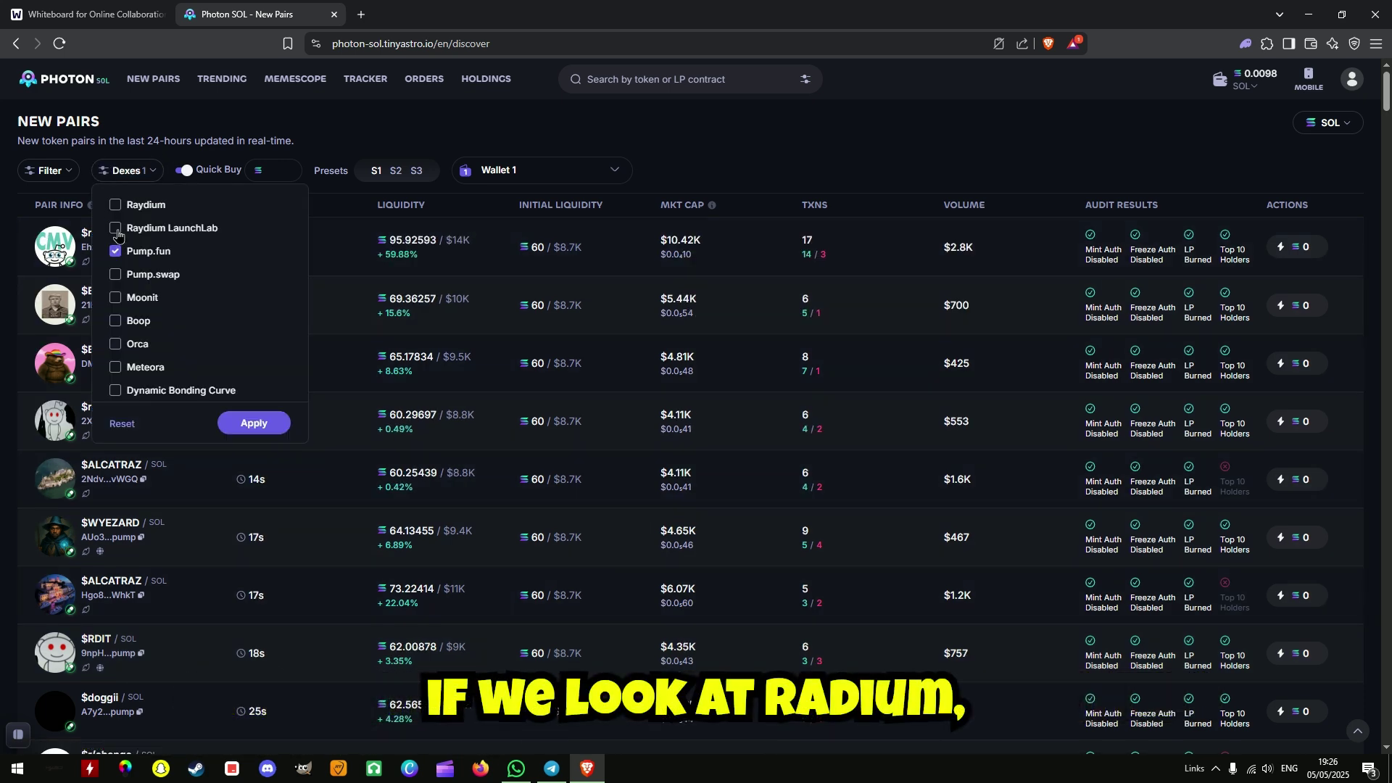
click(115, 204)
click(115, 251)
click(254, 422)
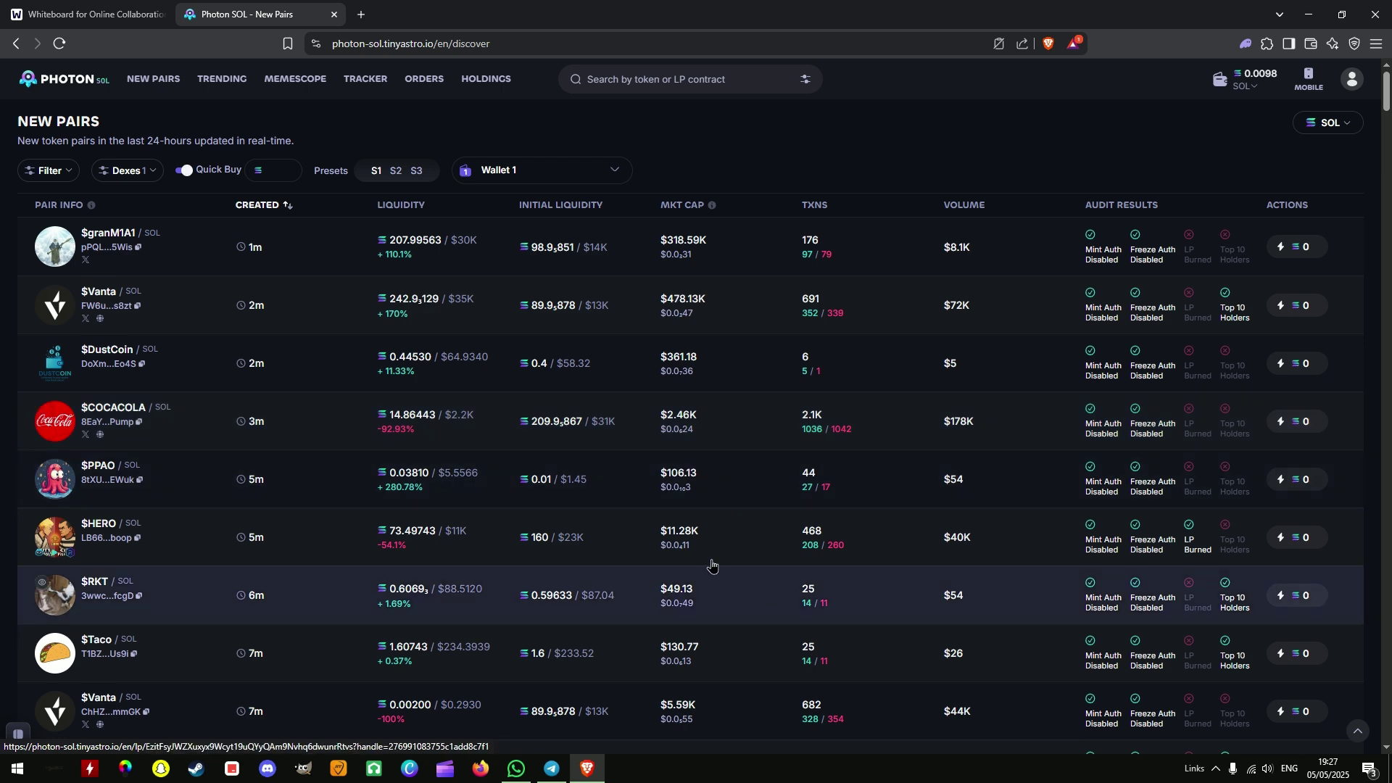
scroll(714, 537, down, 2)
scroll(710, 631, down, 6)
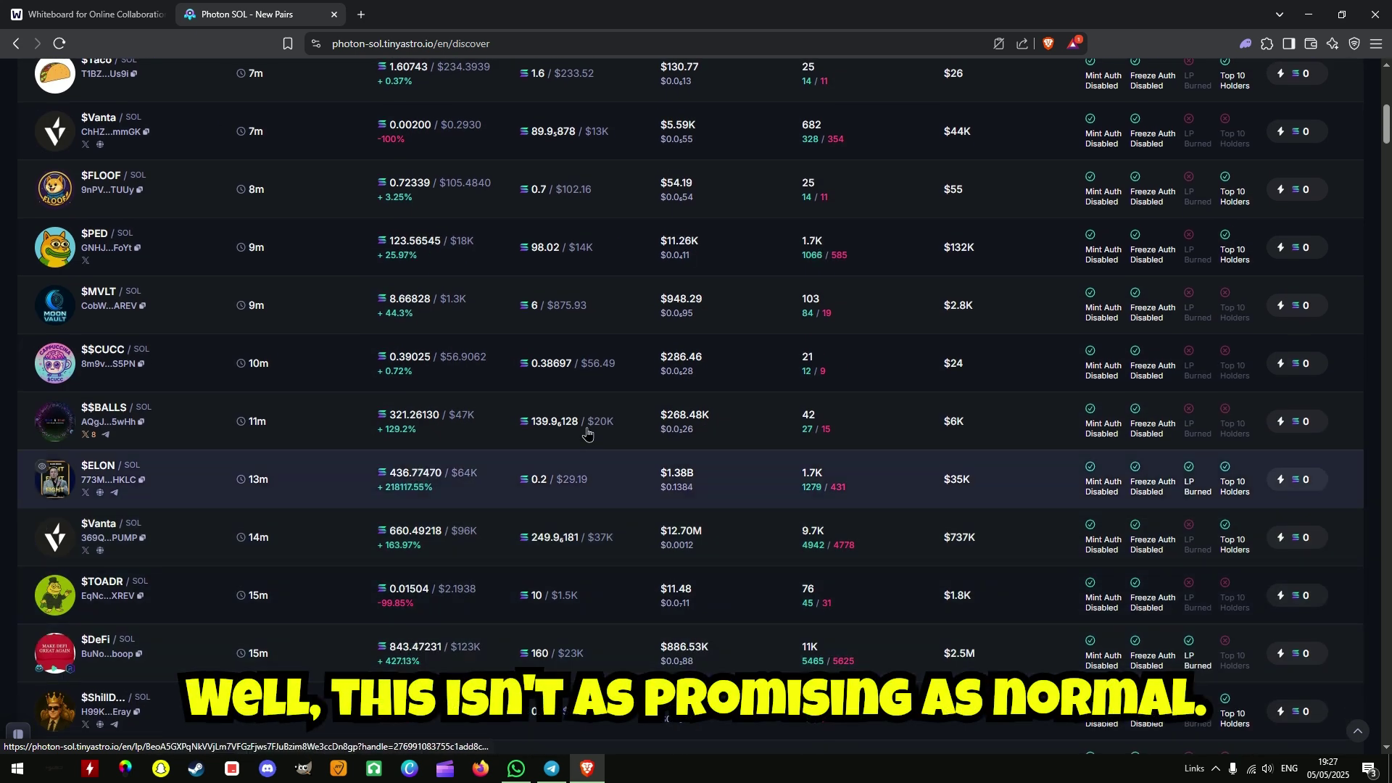
scroll(721, 433, down, 2)
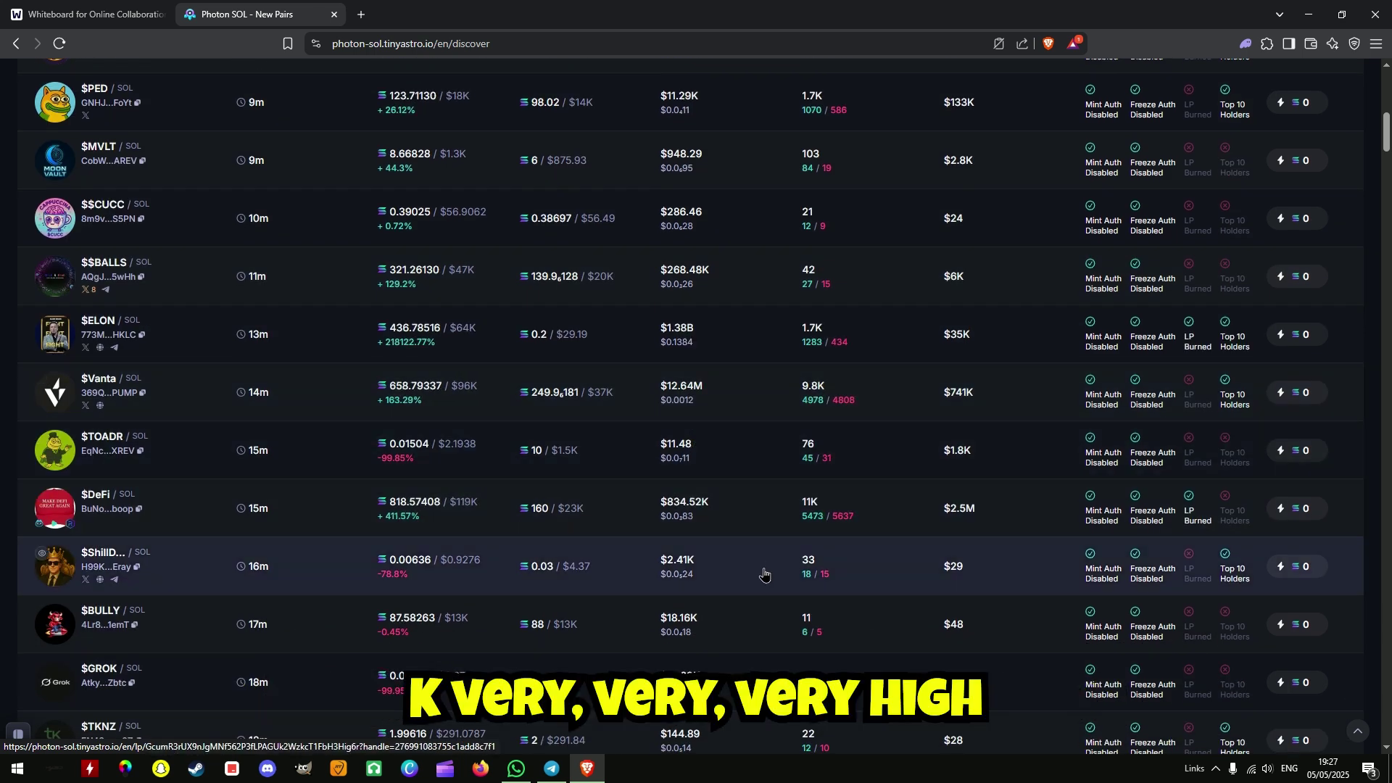
scroll(747, 624, down, 4)
scroll(738, 630, down, 6)
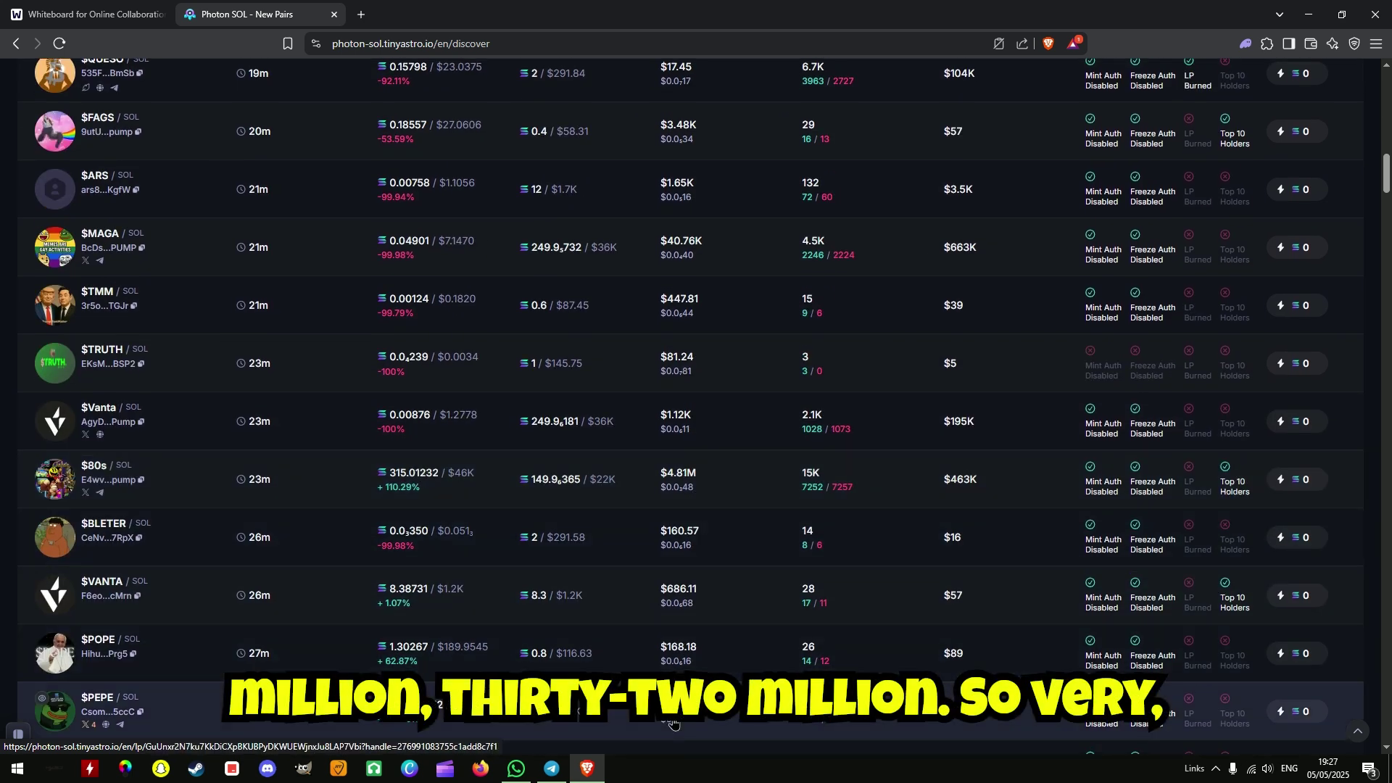
scroll(497, 668, up, 15)
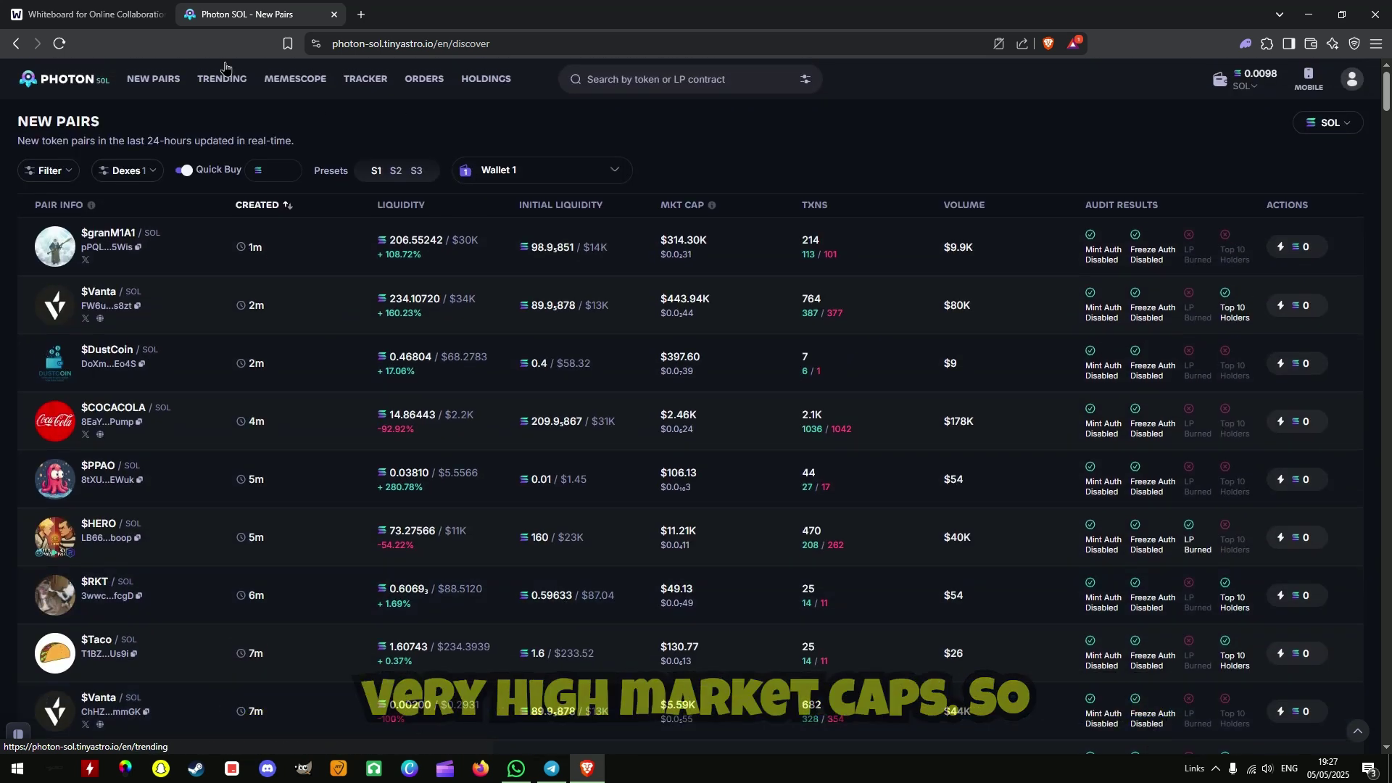
Step: Back on the whiteboard, switch the pen to blue to circle 'Developers'
click(85, 10)
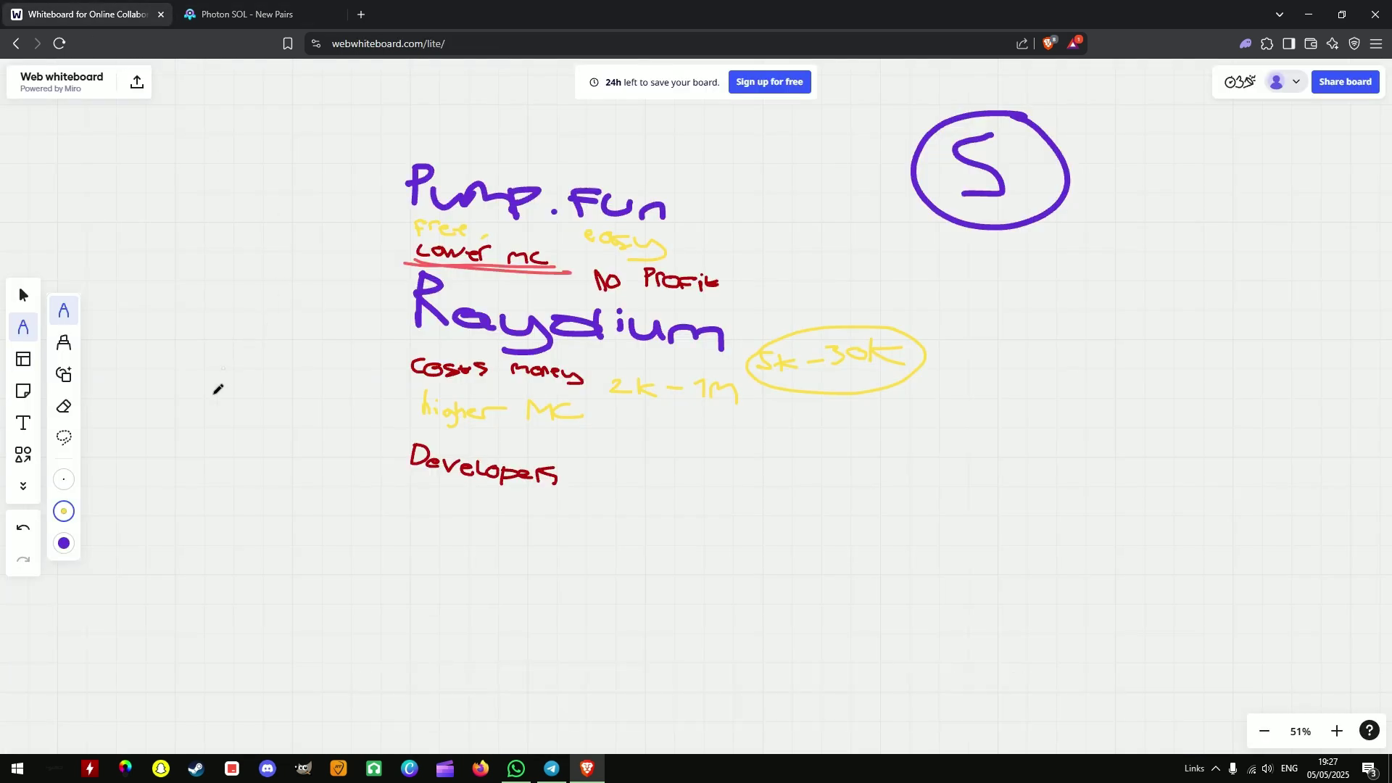
click(64, 511)
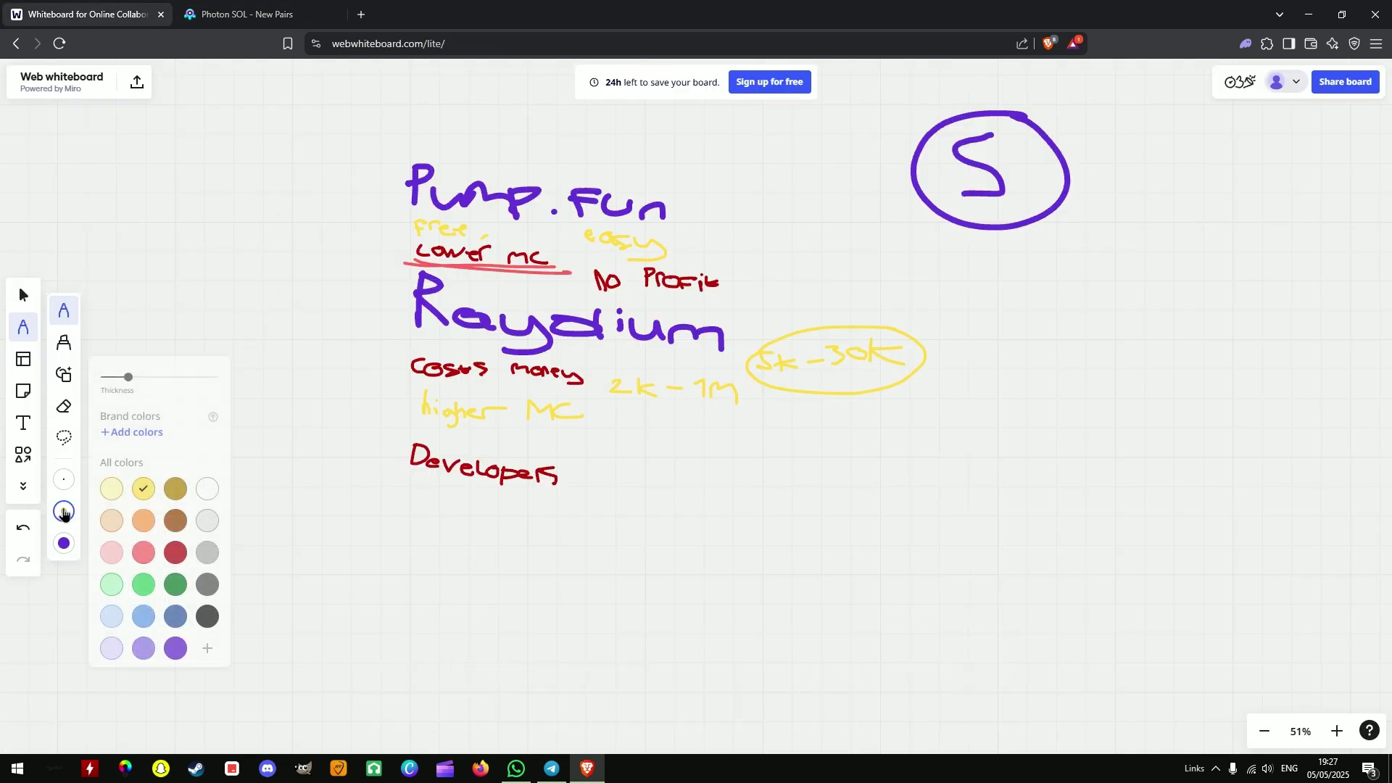
click(166, 651)
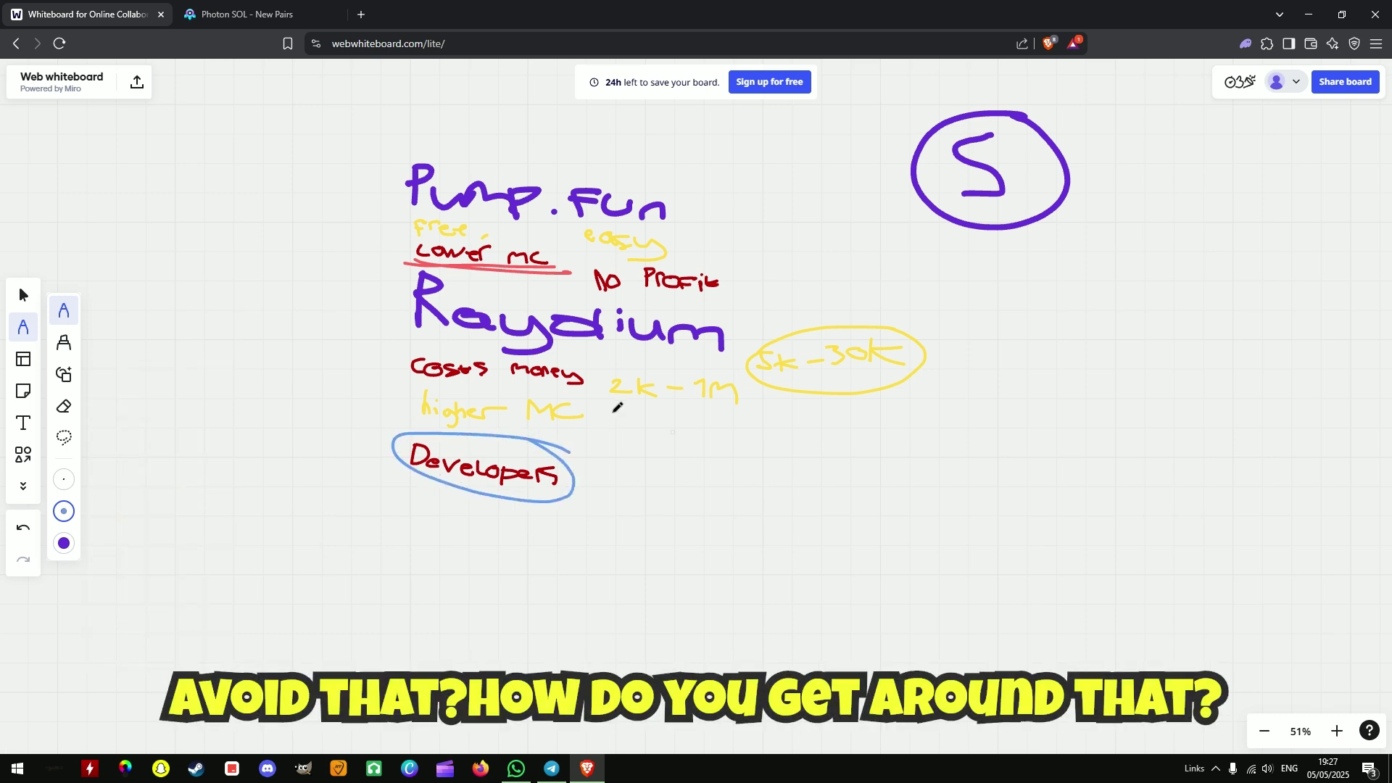
Step: Go to coinflare.fun in a new tab to show the Solana Token Creator
click(357, 15)
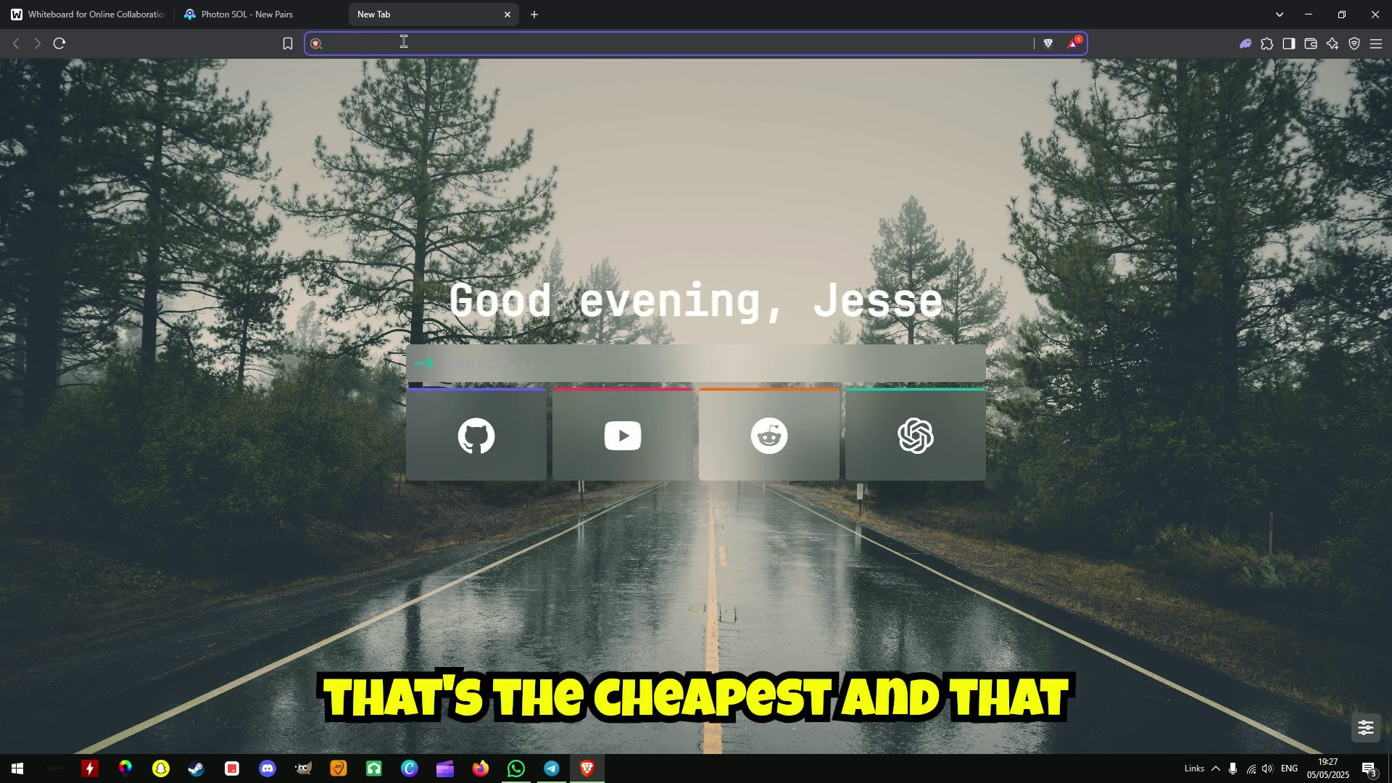
text(coinflare.fu)
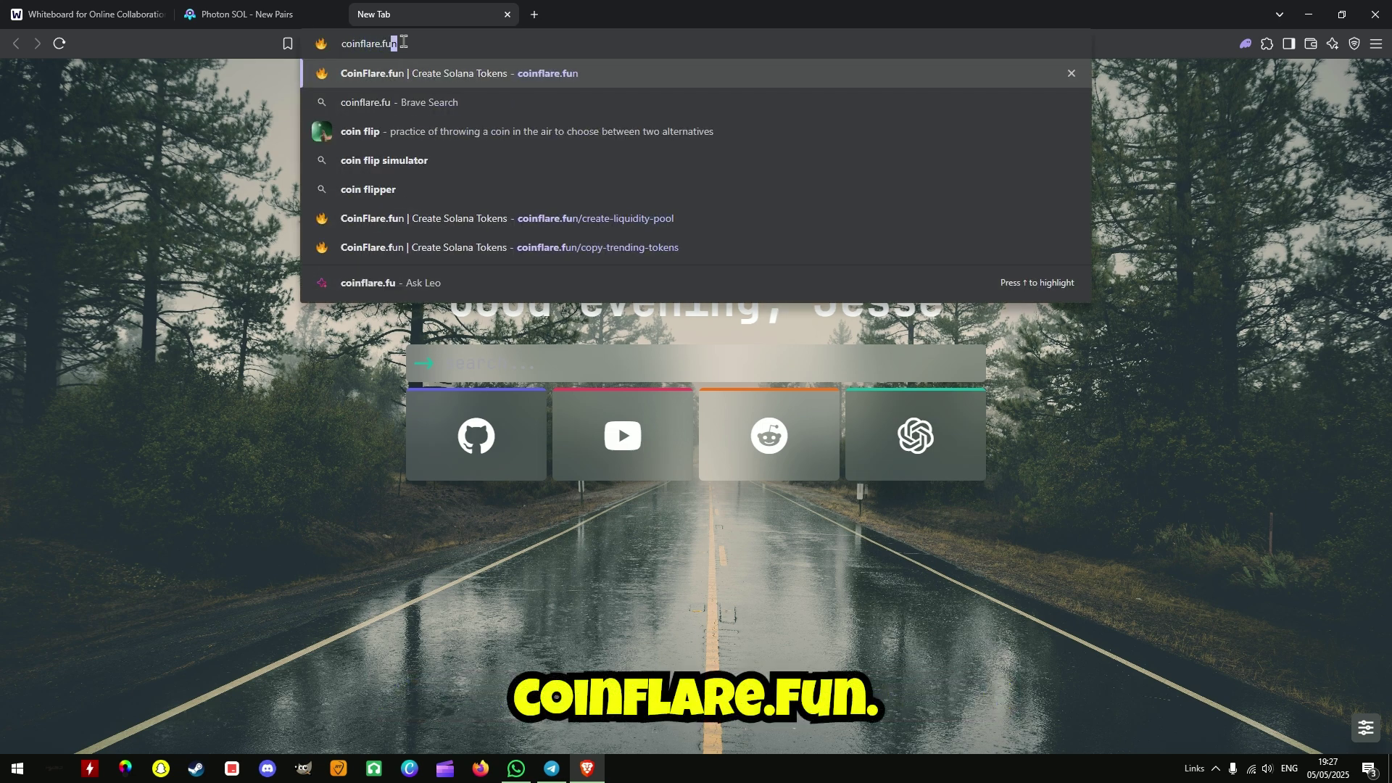
key(Return)
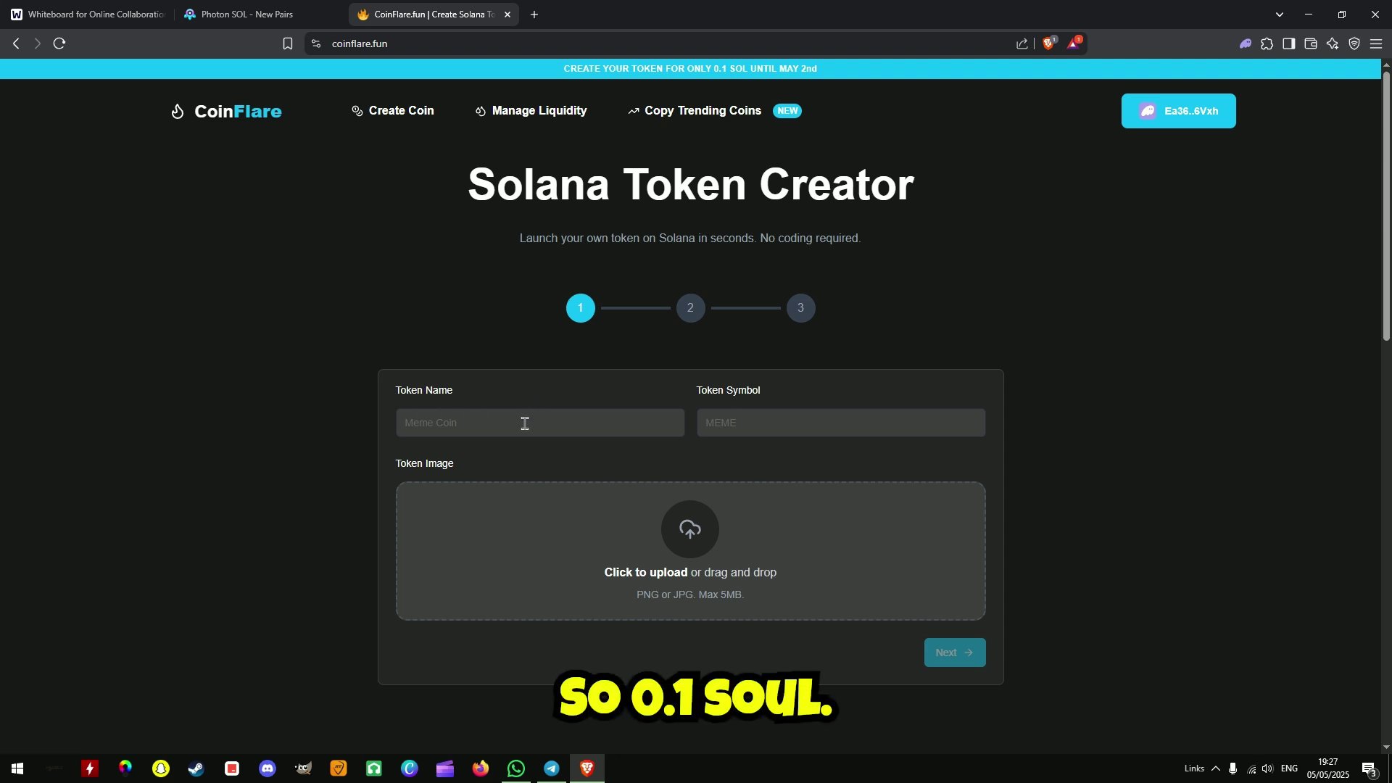
Step: Enter token name 'Mark', symbol 'MARK', and upload a portrait image
click(484, 429)
click(769, 417)
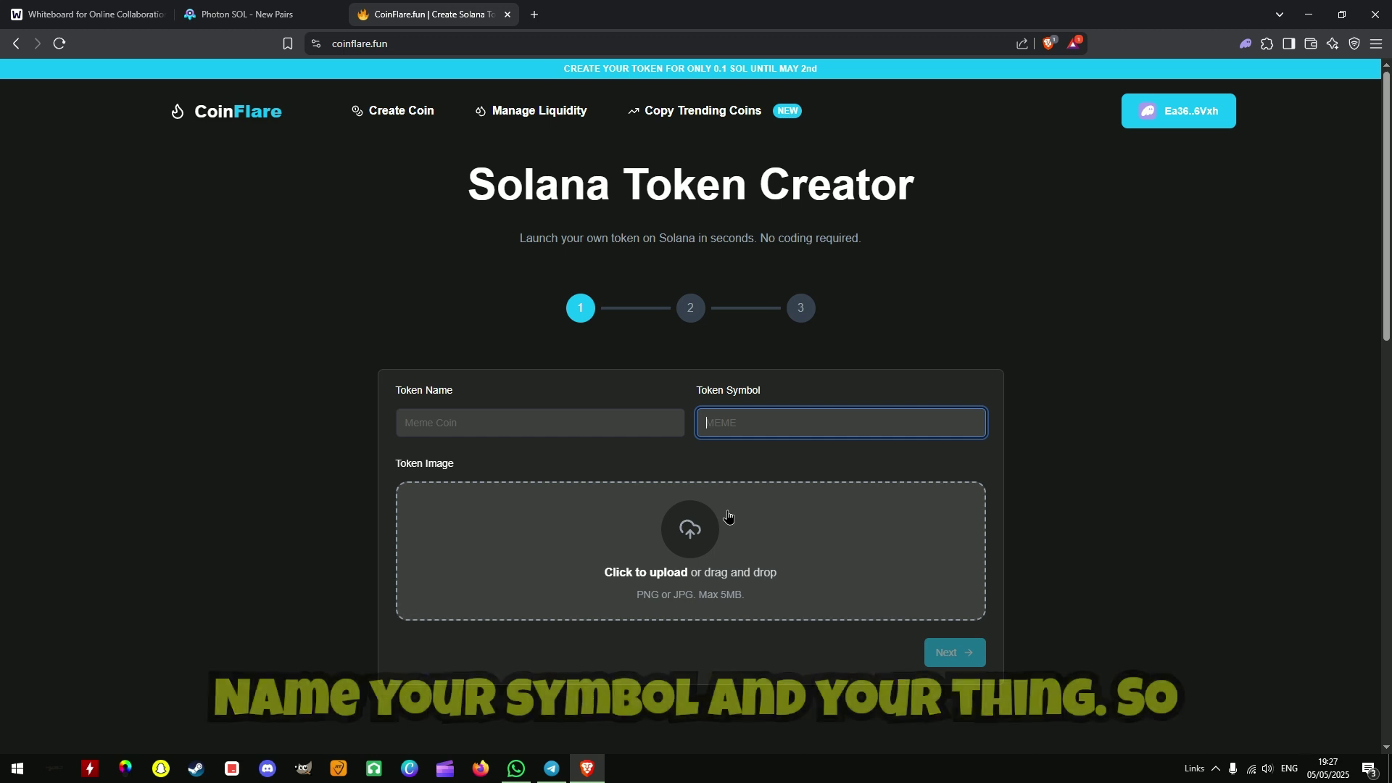
click(468, 416)
text(Mark)
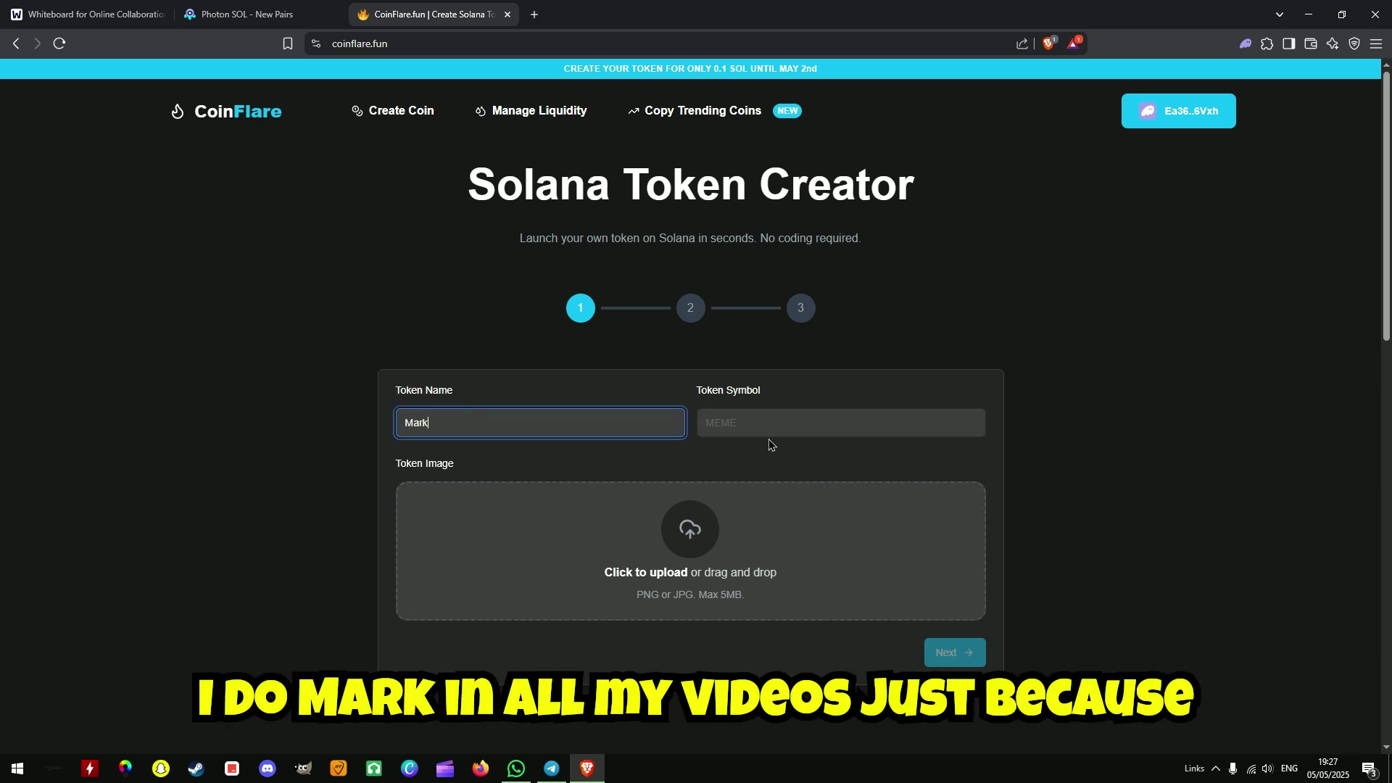
click(777, 418)
text(MAR)
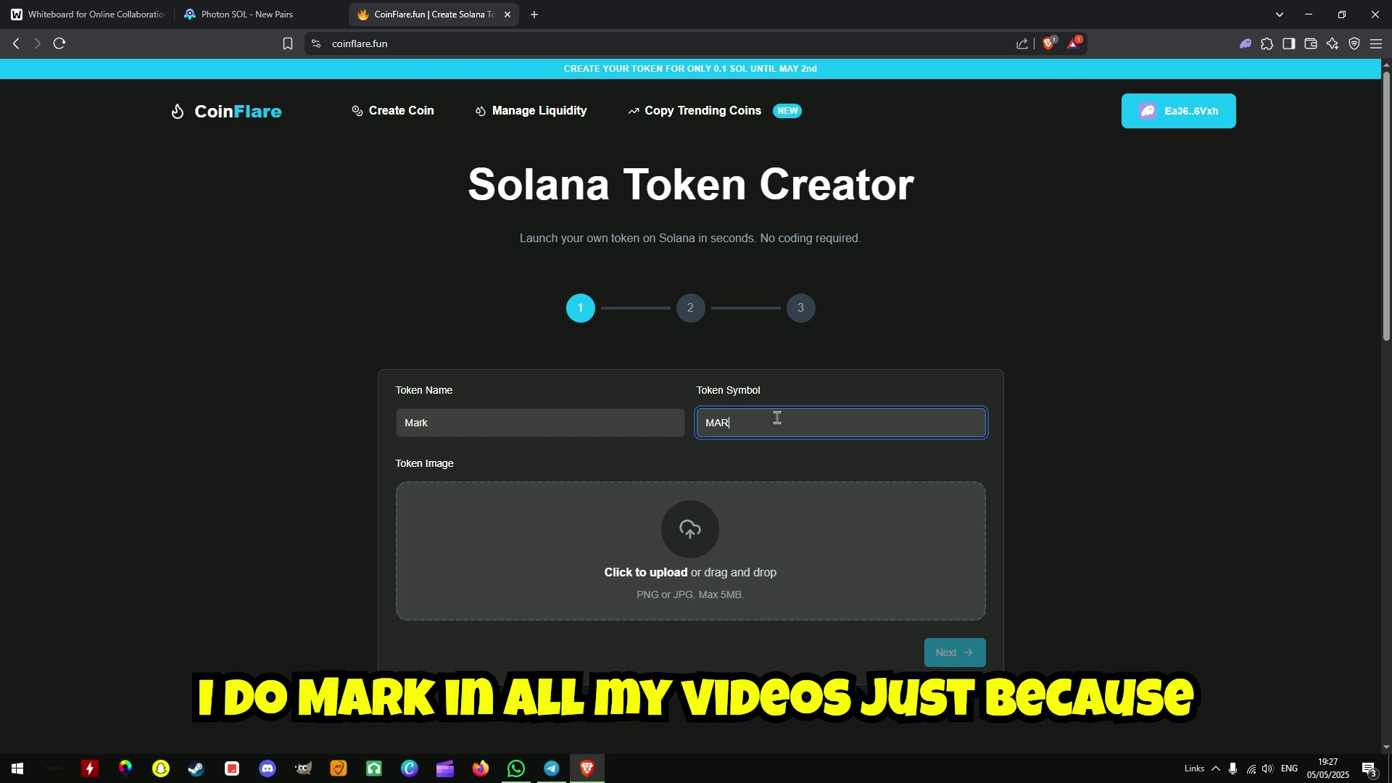
text(K)
click(702, 573)
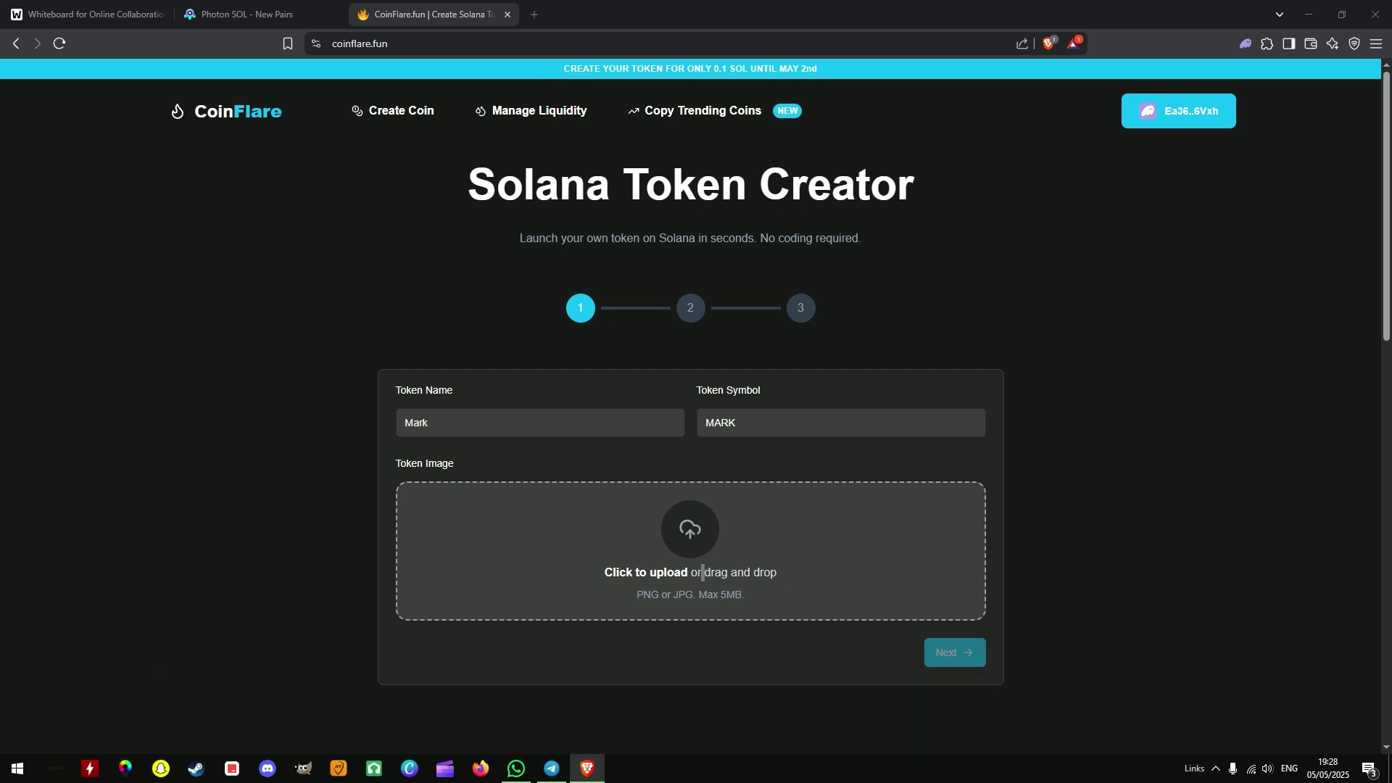
key(Return)
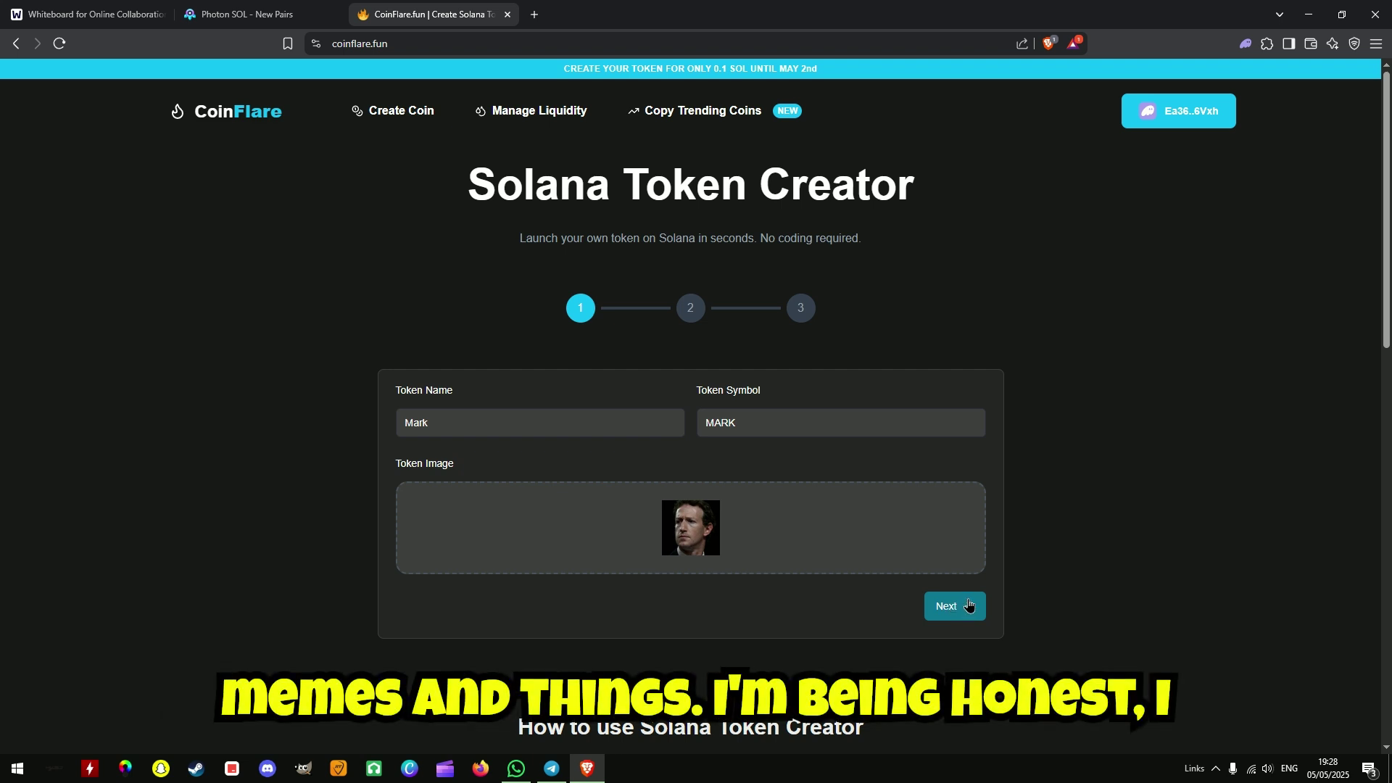
click(967, 605)
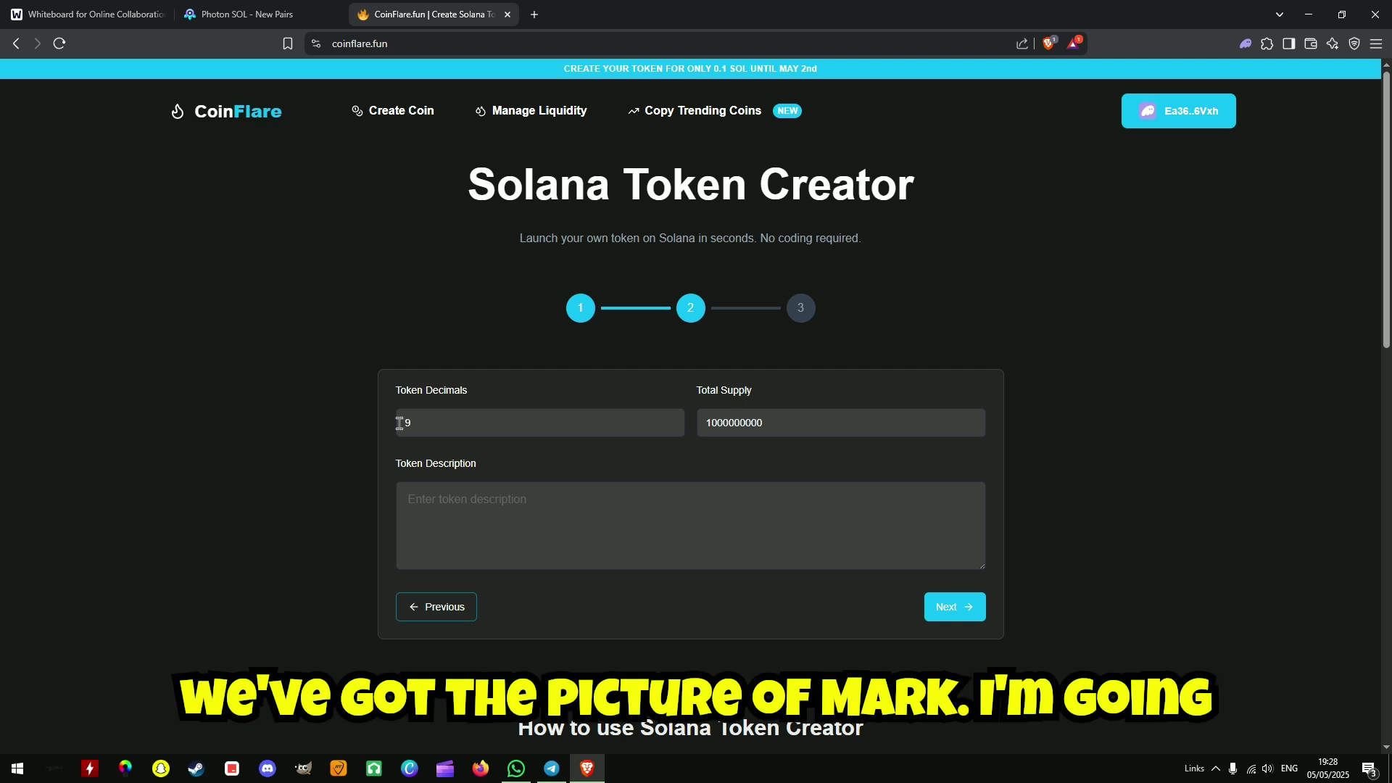
double_click(457, 421)
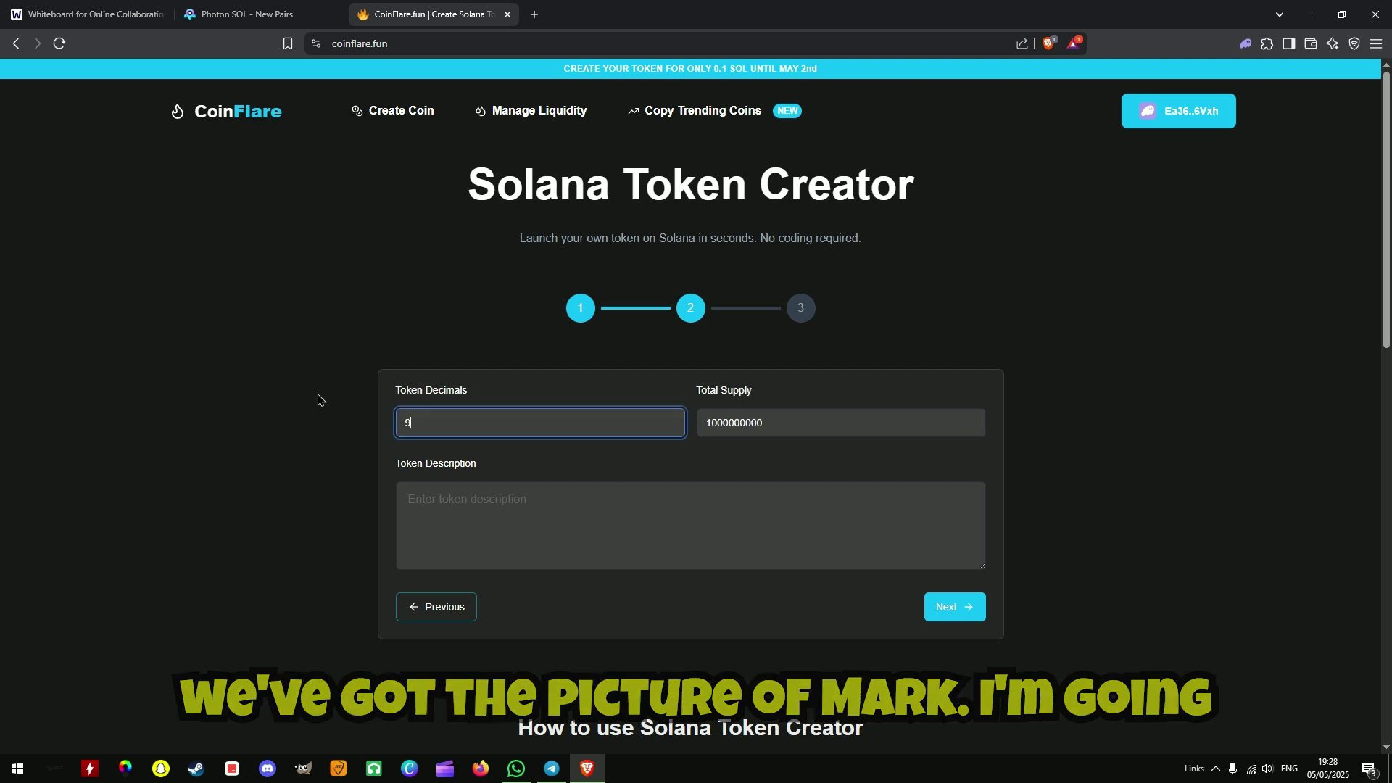
double_click(786, 418)
click(559, 534)
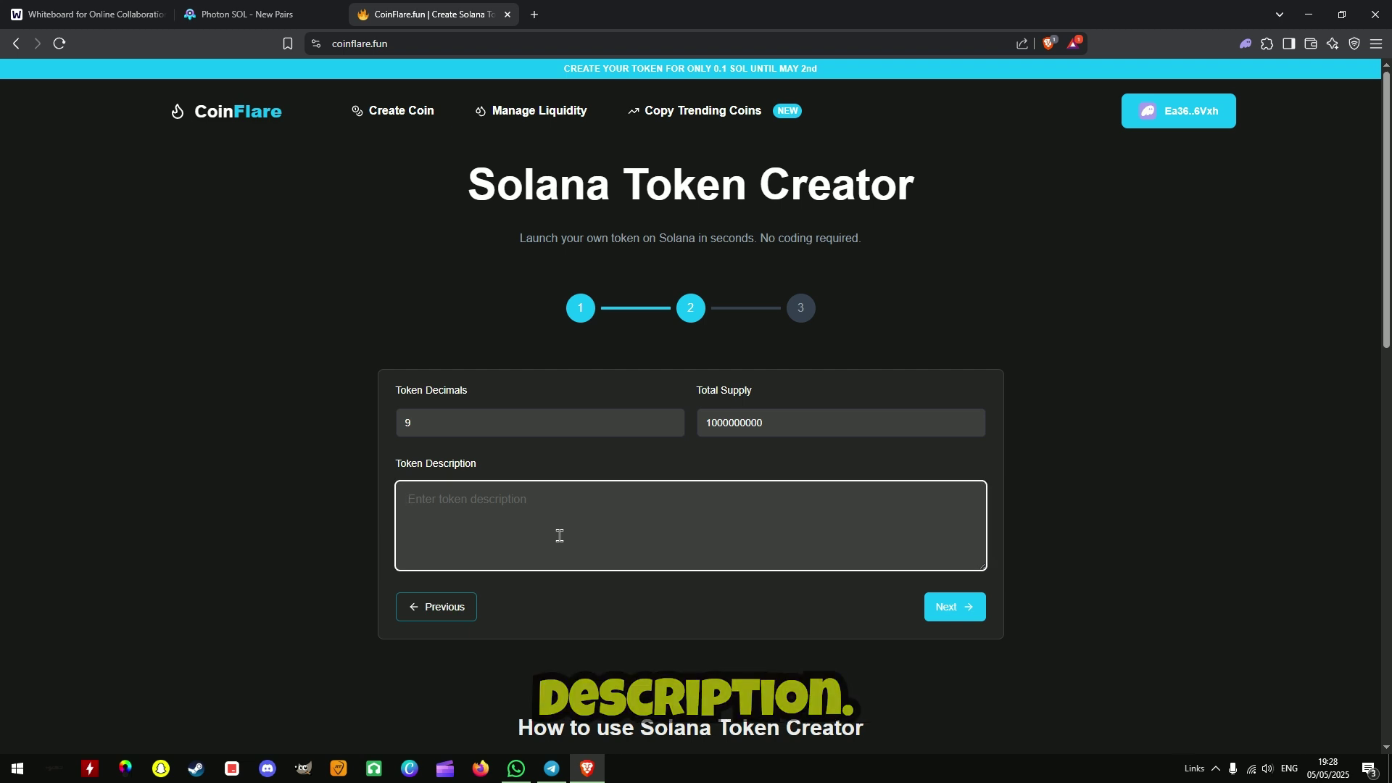
text(Mark)
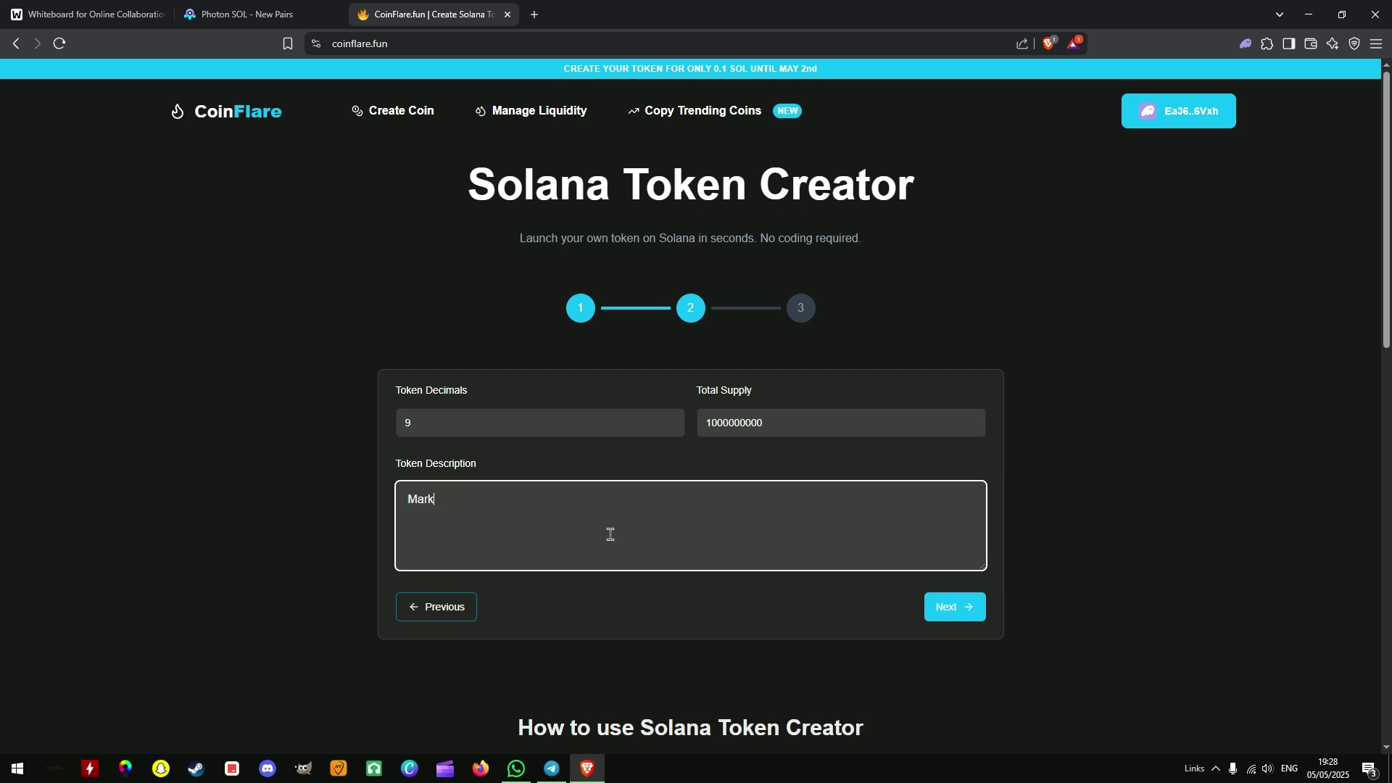
click(960, 607)
Step: Leave Modify Creator Information off after switching it on and back off
scroll(401, 300, down, 4)
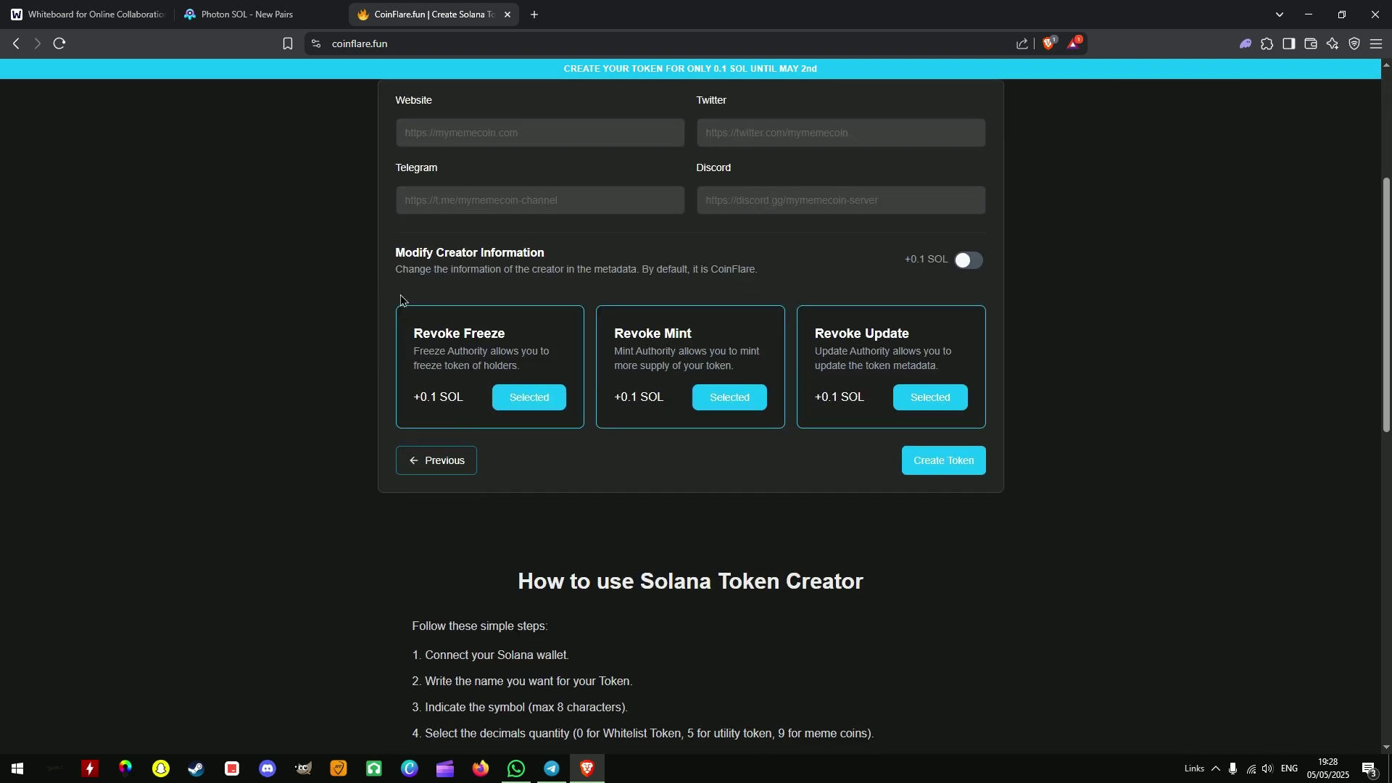
scroll(401, 299, up, 2)
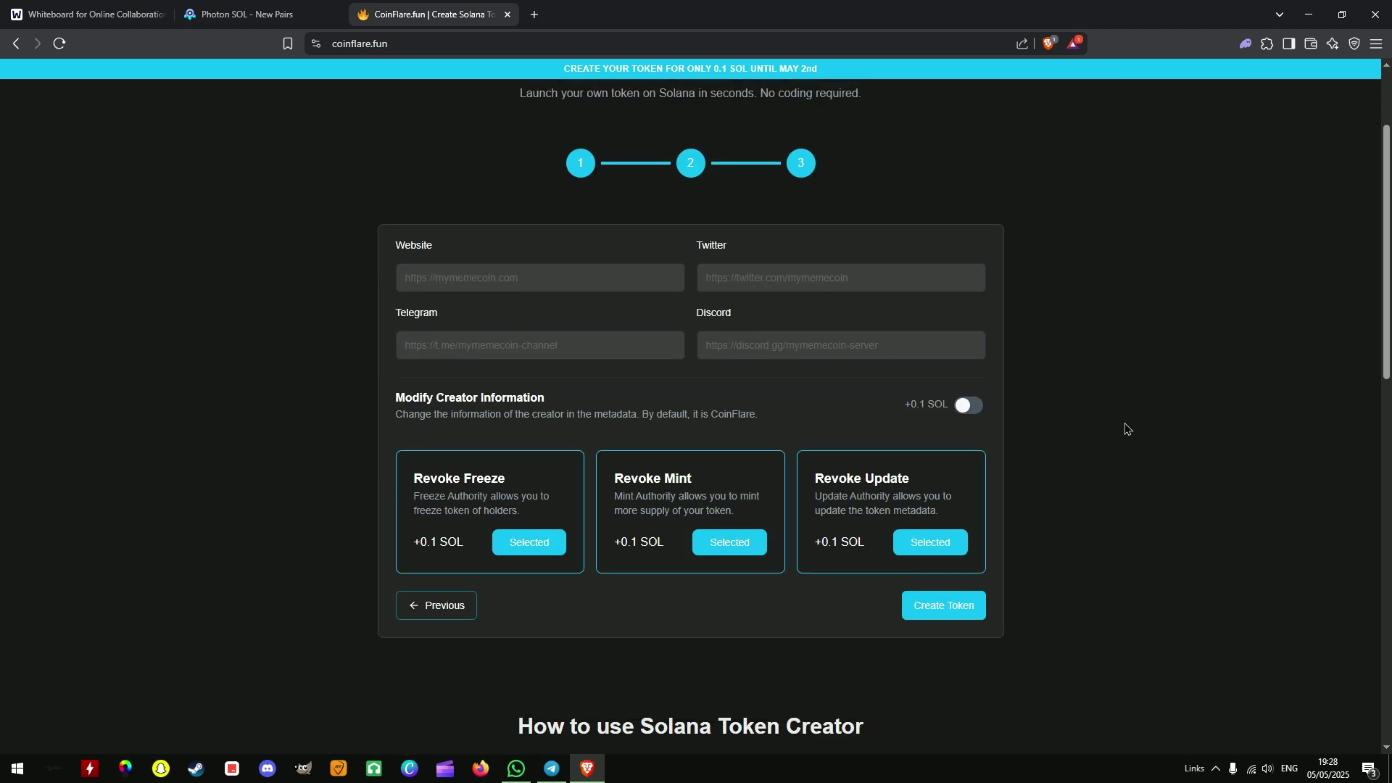
click(970, 405)
click(971, 406)
Step: Deselect Revoke Freeze, Revoke Mint and Revoke Update, leaving all three cleared
scroll(906, 363, down, 2)
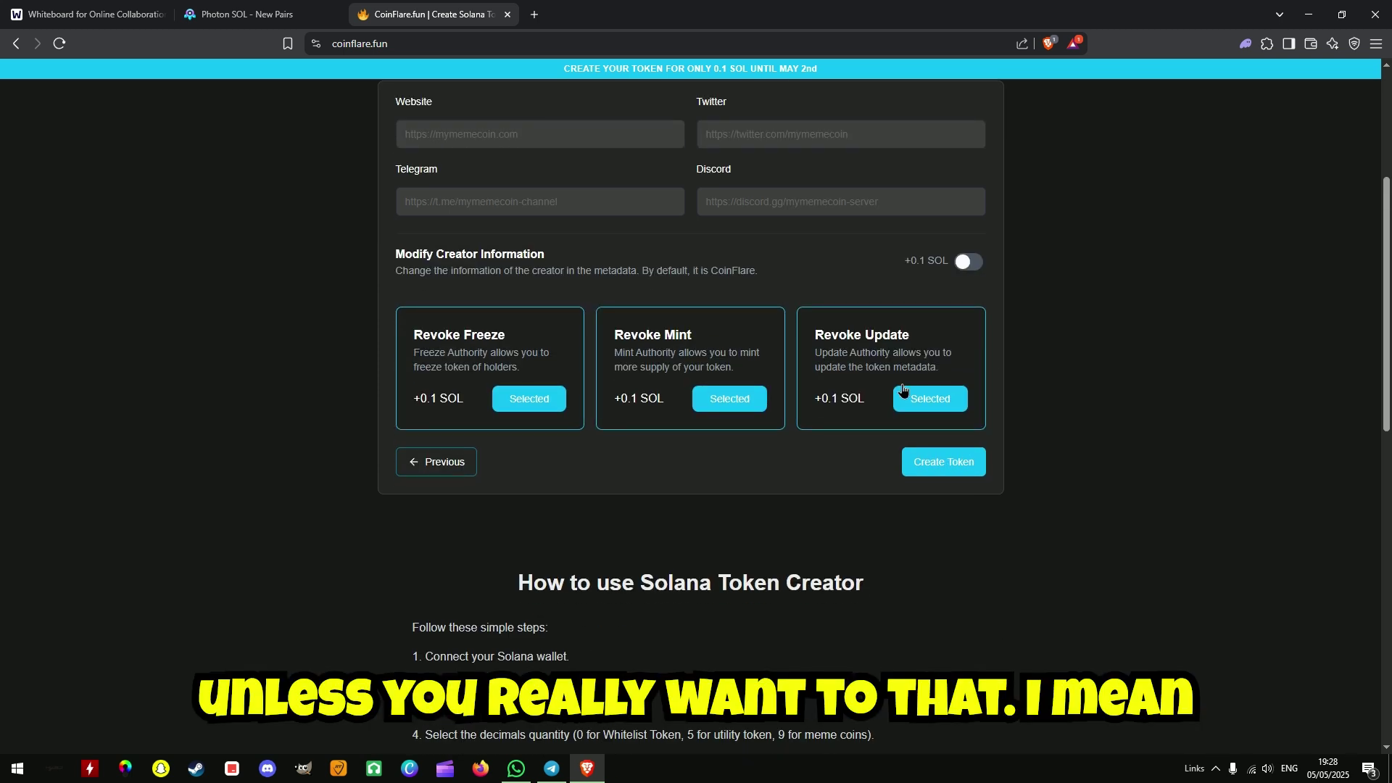
click(963, 312)
click(729, 397)
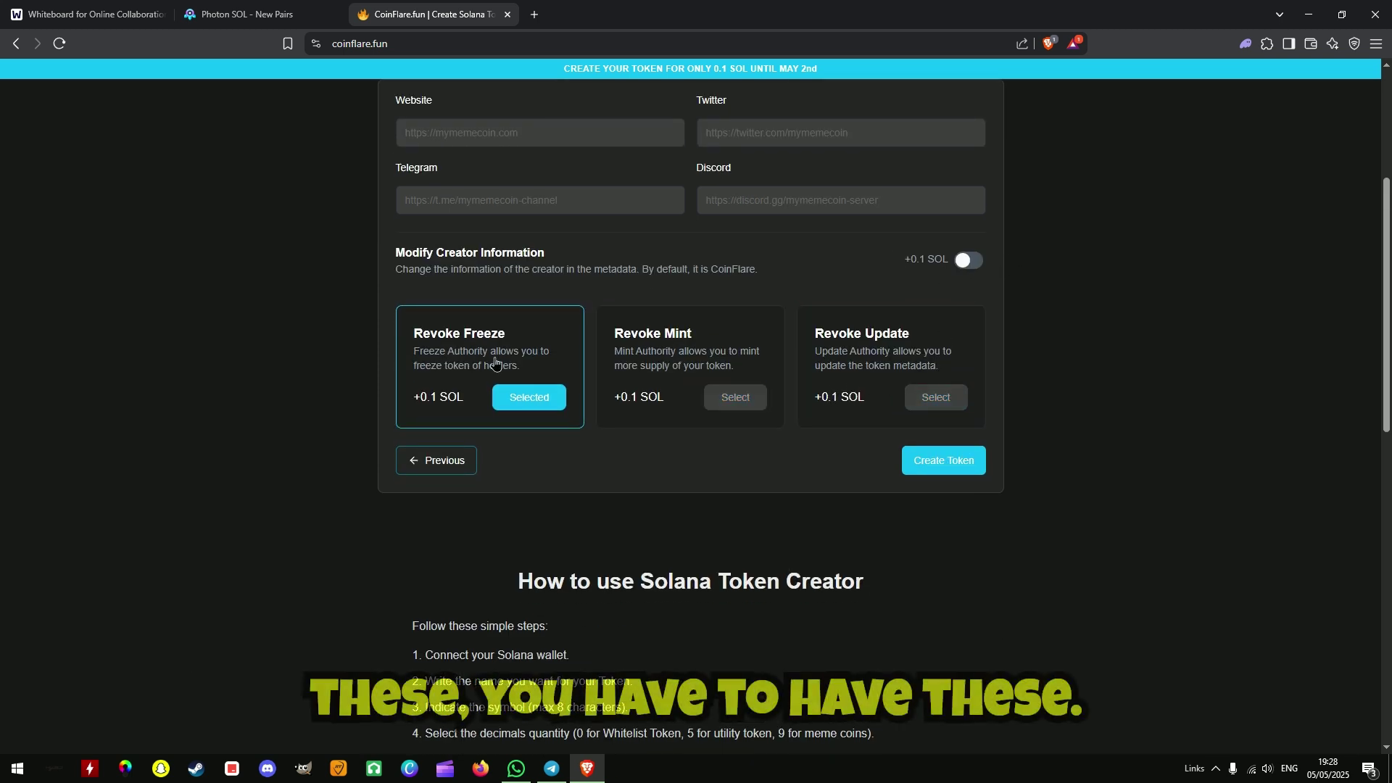
click(511, 397)
click(545, 400)
click(696, 345)
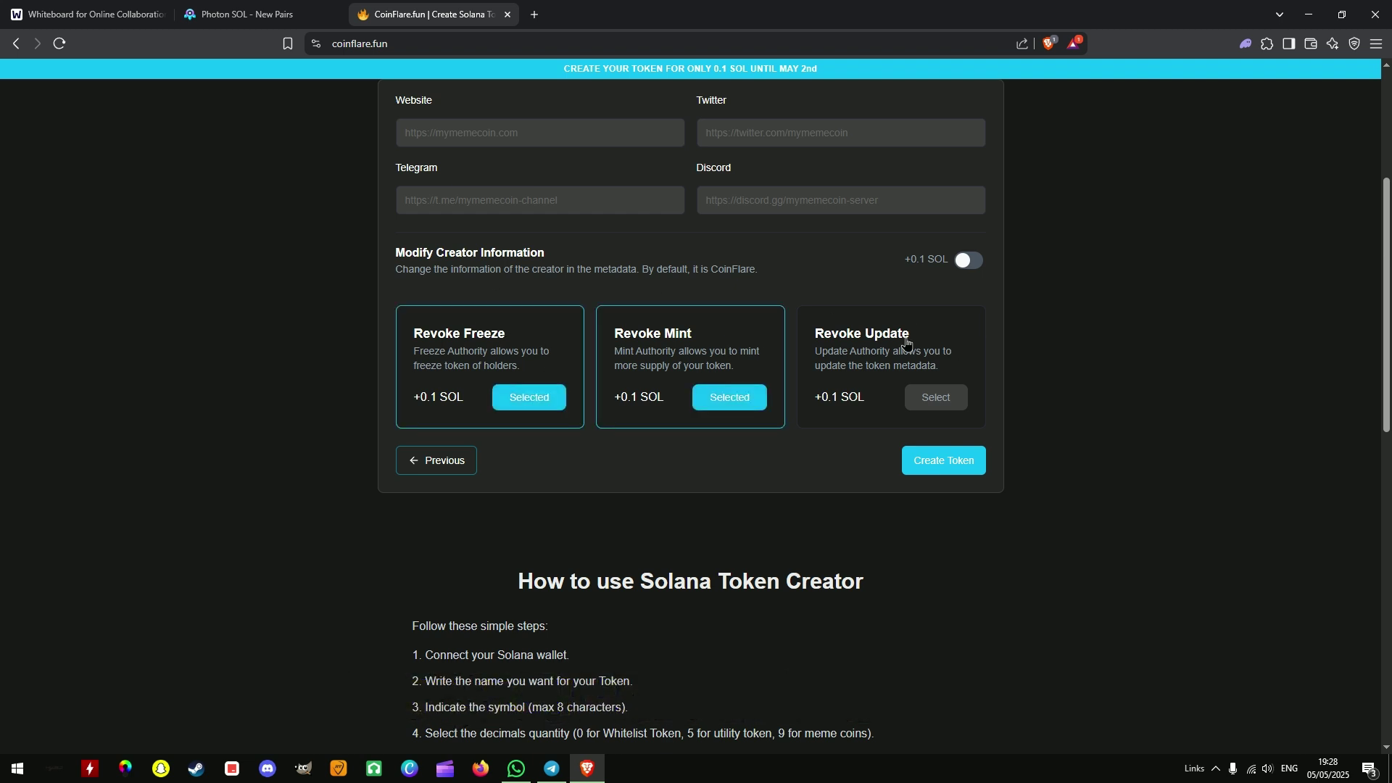
click(902, 342)
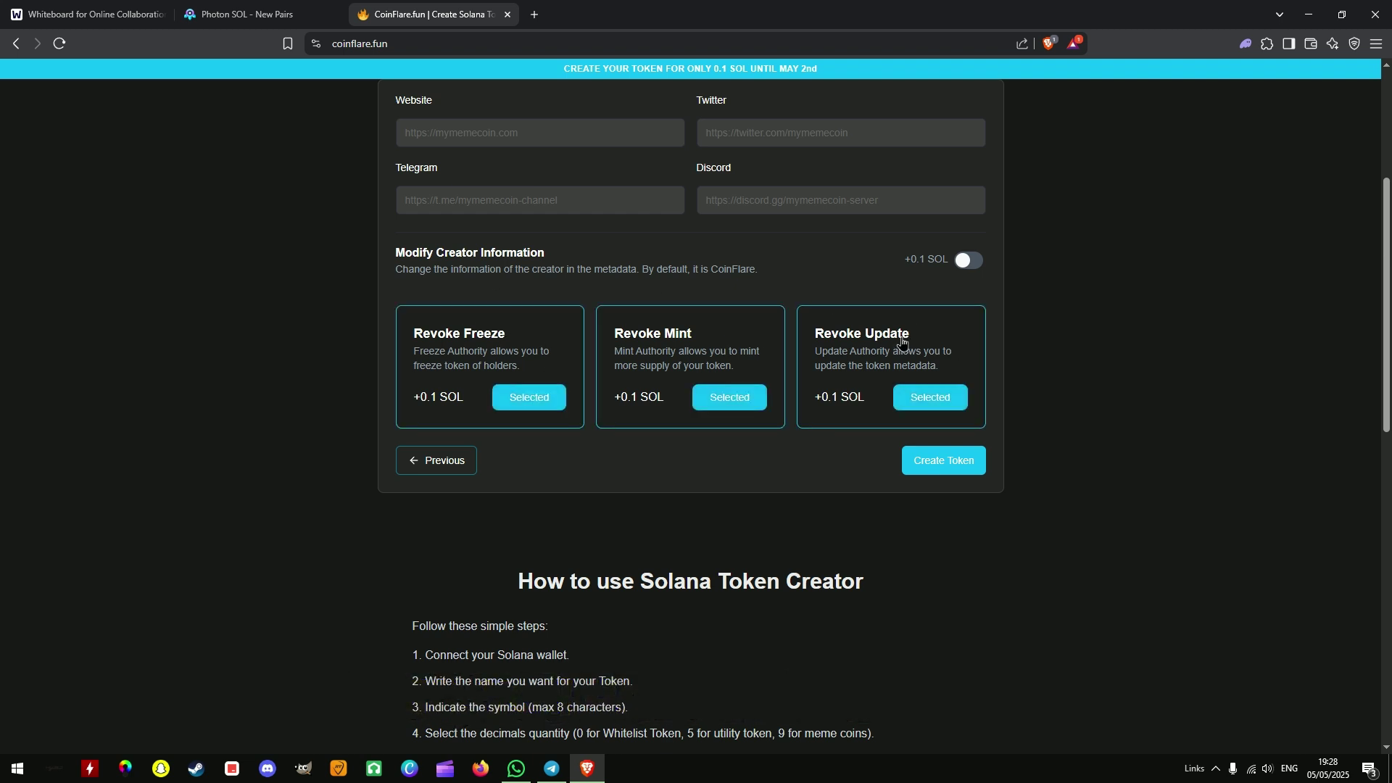
click(580, 360)
click(696, 359)
click(797, 358)
Step: Open the $TIKTOK (TikTok America) pair page from Photon SOL's New Pairs list
click(247, 14)
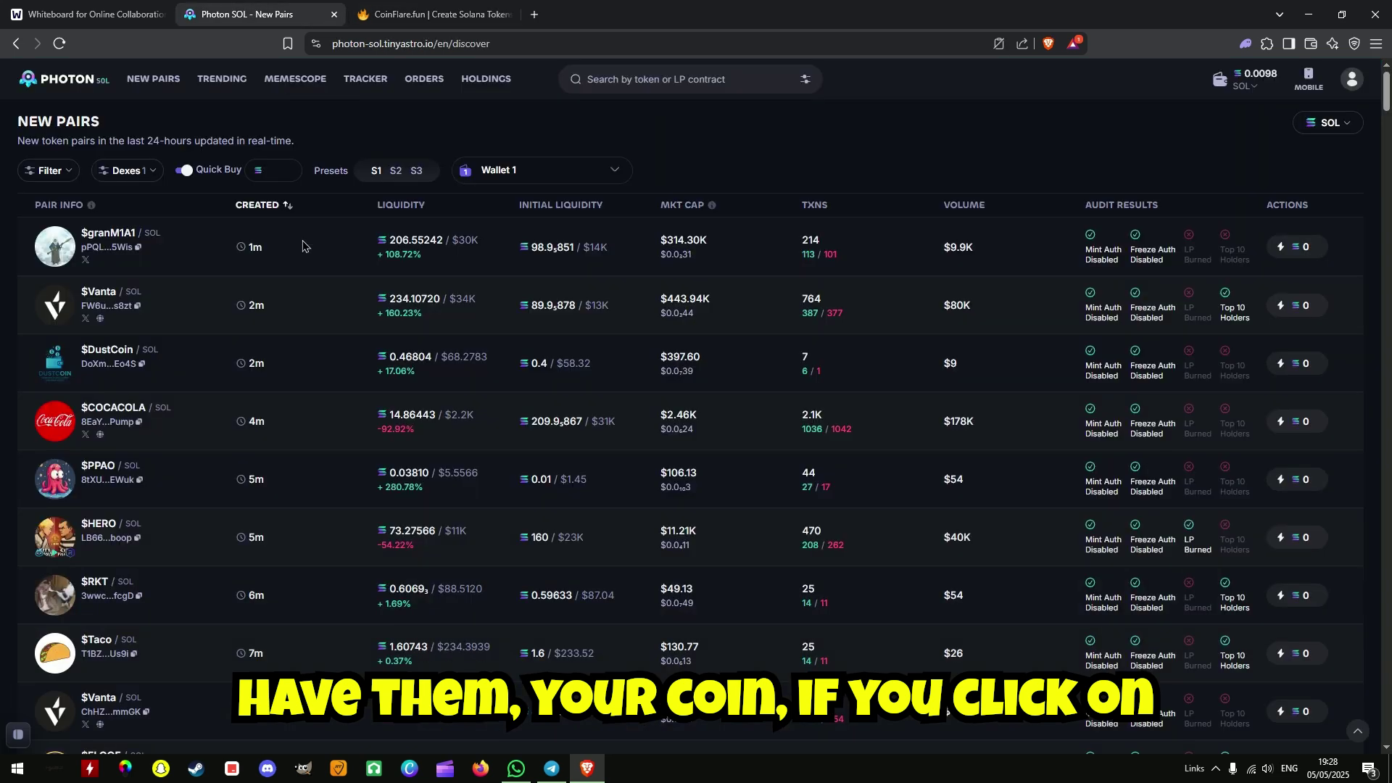
click(718, 248)
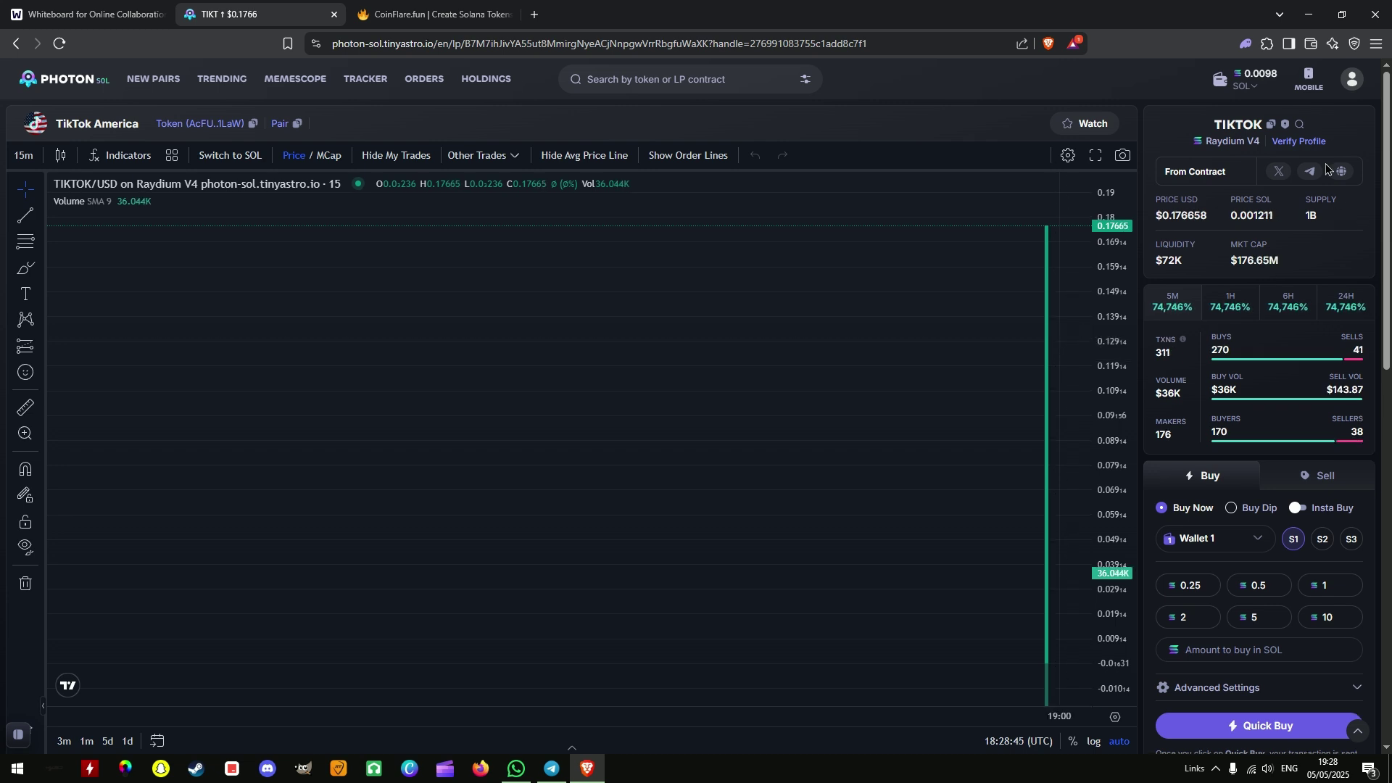
Step: Back in CoinFlare, select Revoke Freeze, Revoke Mint and Revoke Update again
click(437, 6)
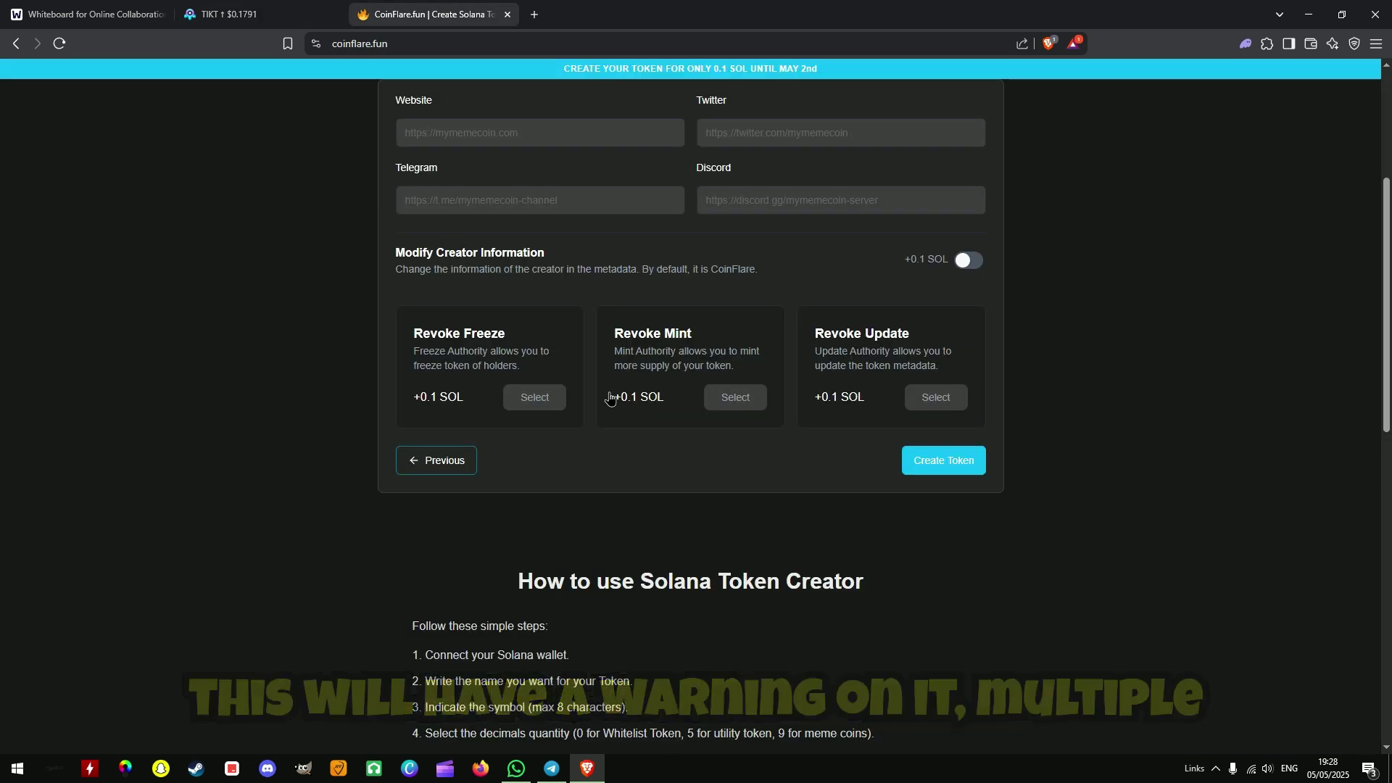
click(562, 359)
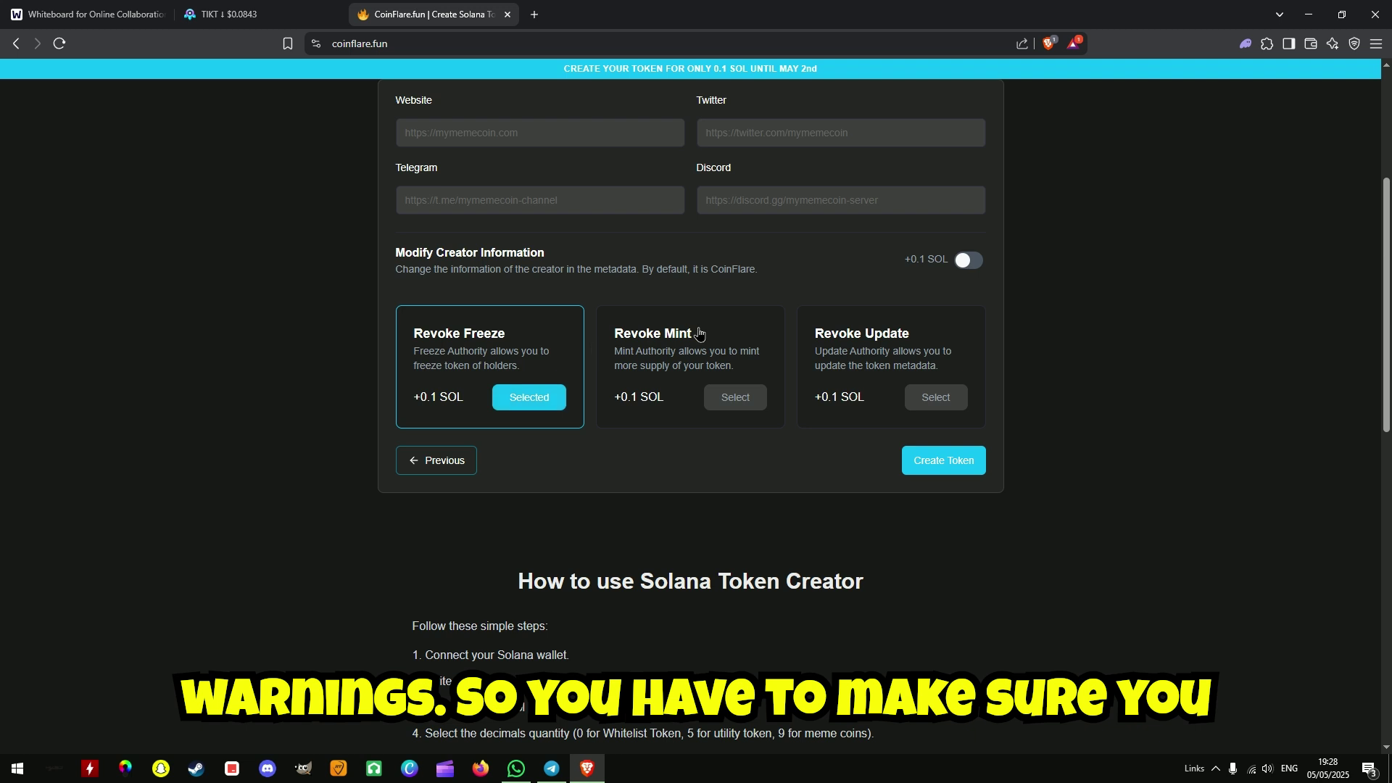
click(634, 323)
click(854, 348)
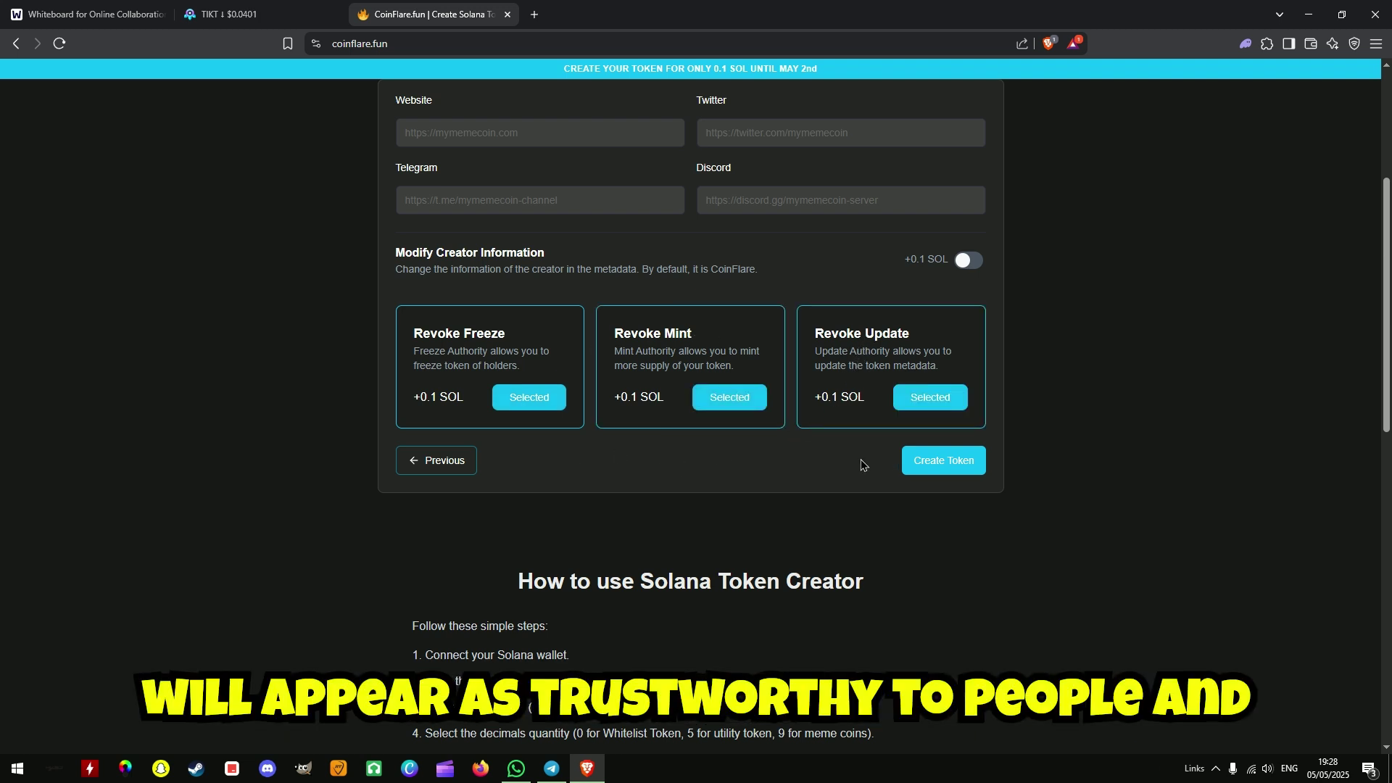
Step: Submit Create Token, which fails for insufficient balance (0.42 SOL needed)
click(940, 467)
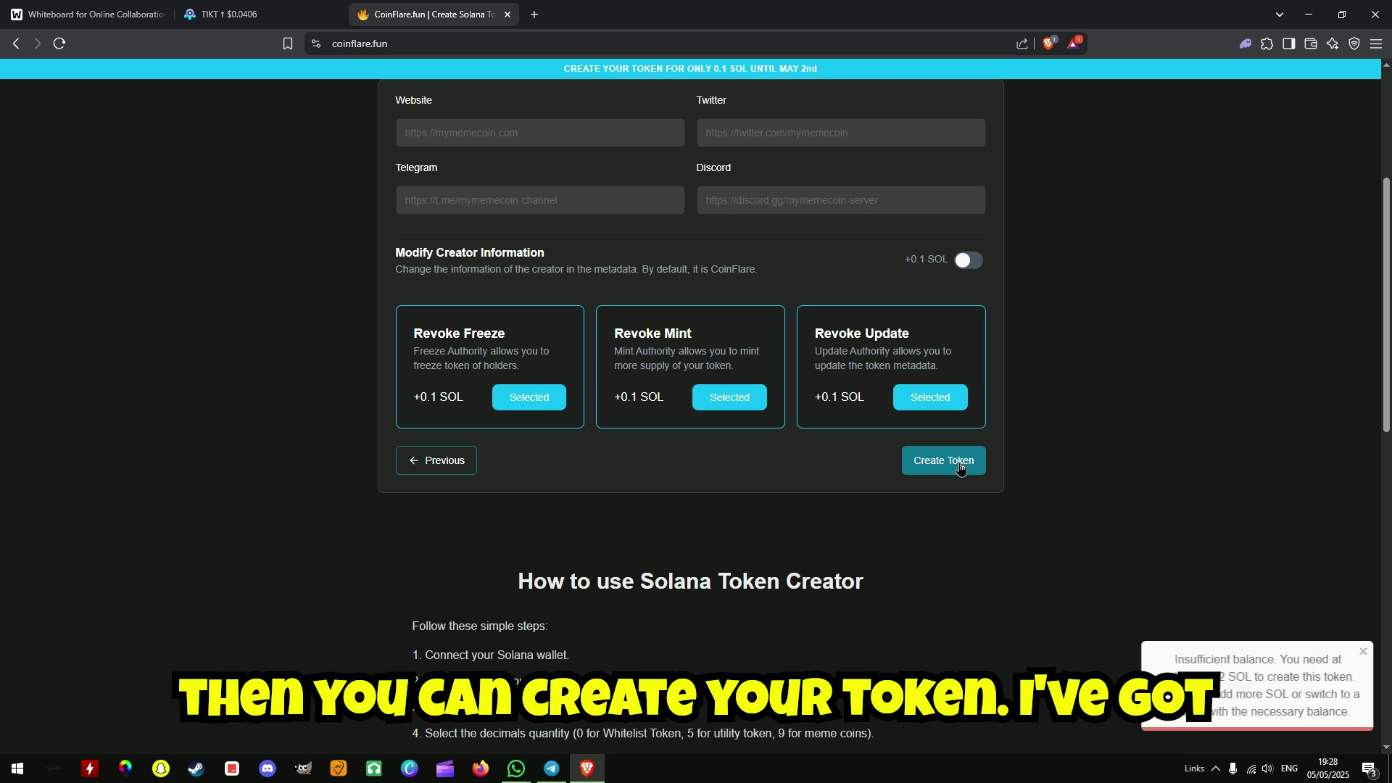
scroll(1107, 524, up, 4)
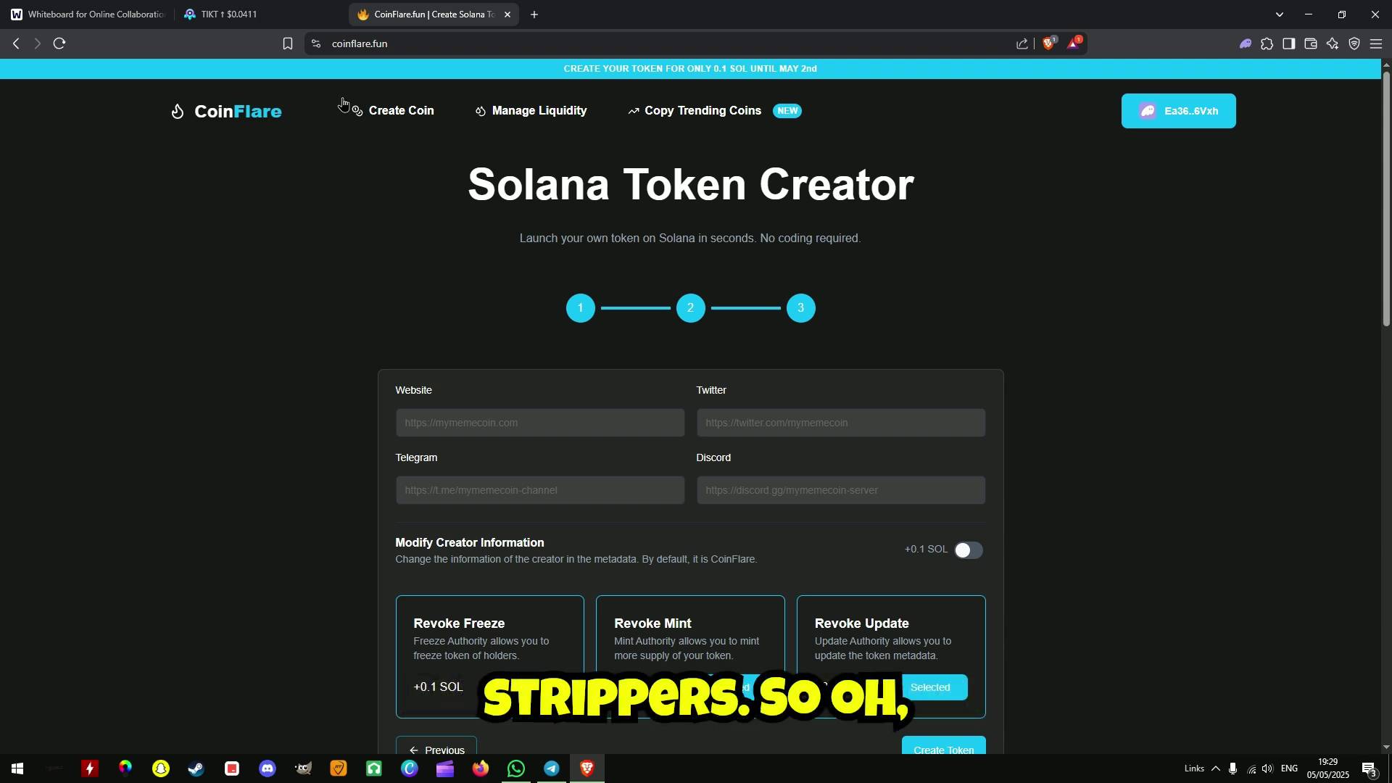
click(232, 15)
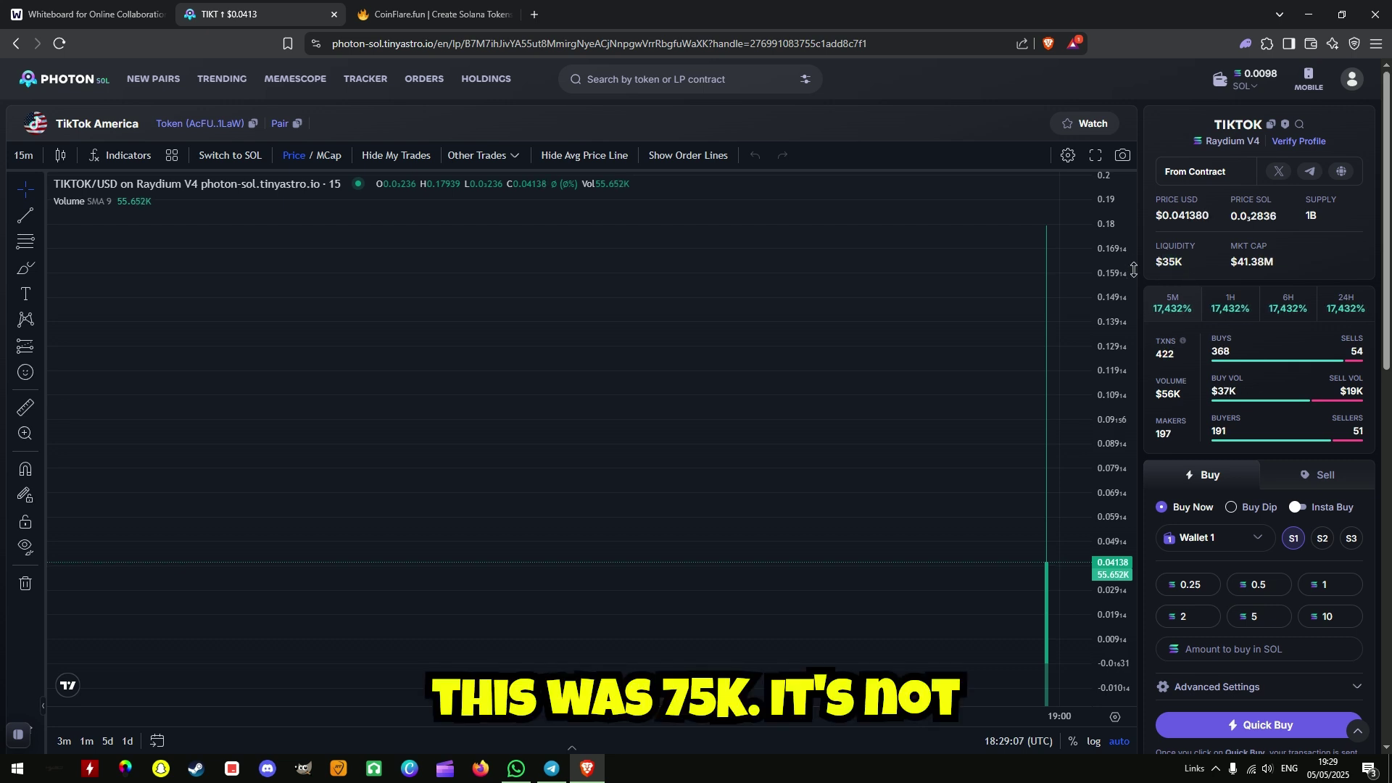
Step: Zoom the TIKTOK chart into the latest candle, showing liquidity down to $35K
scroll(894, 534, up, 3)
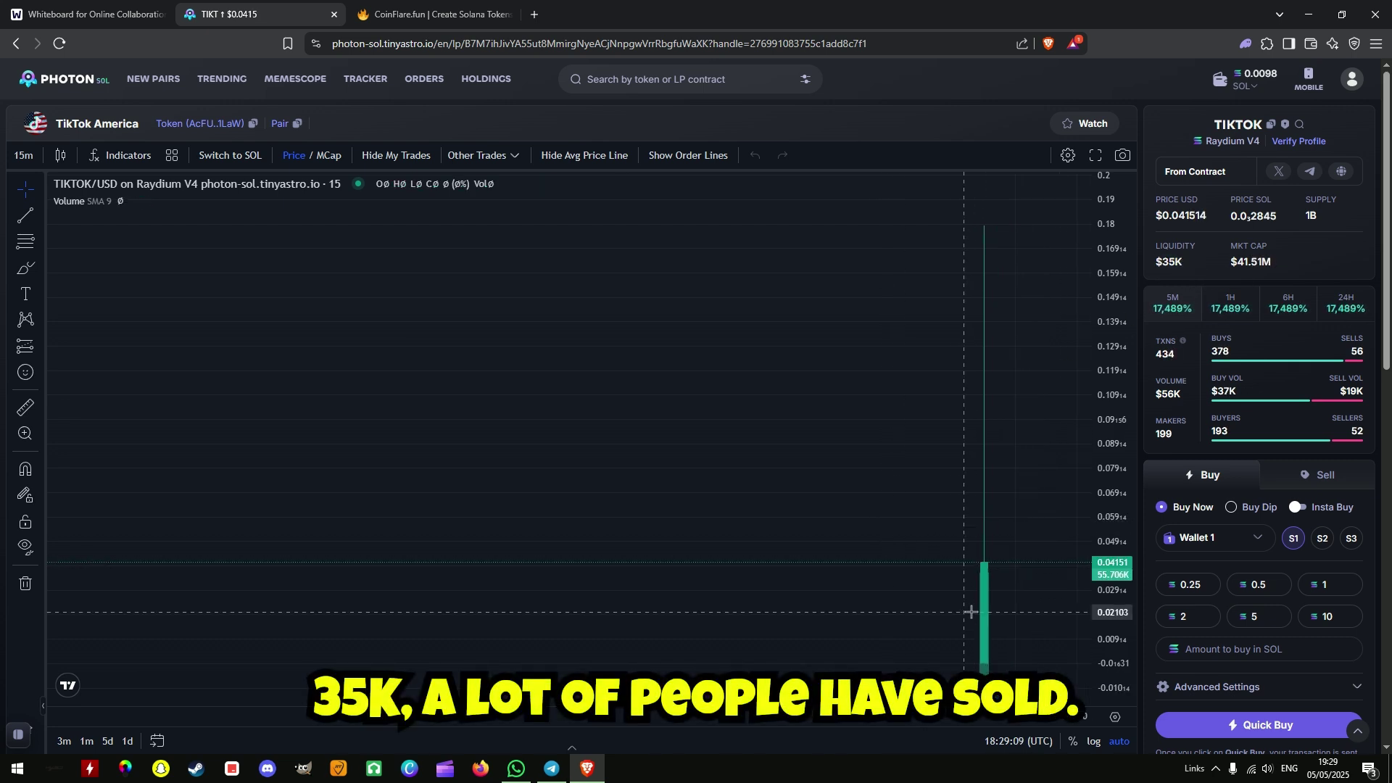
scroll(964, 613, up, 4)
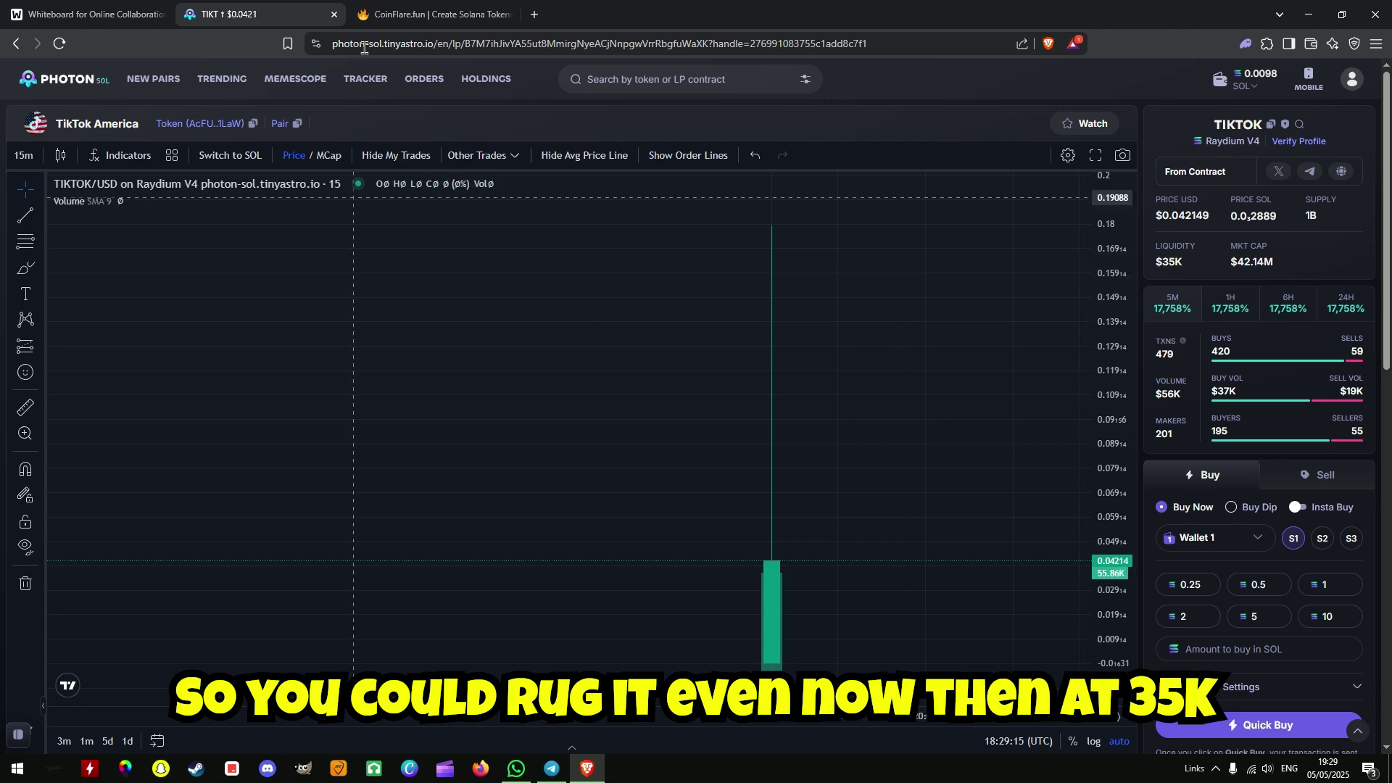
Step: View CoinFlare's Create Raydium Liquidity Pool page and its token list, then return to the whiteboard
click(399, 12)
scroll(545, 137, down, 4)
scroll(545, 137, up, 4)
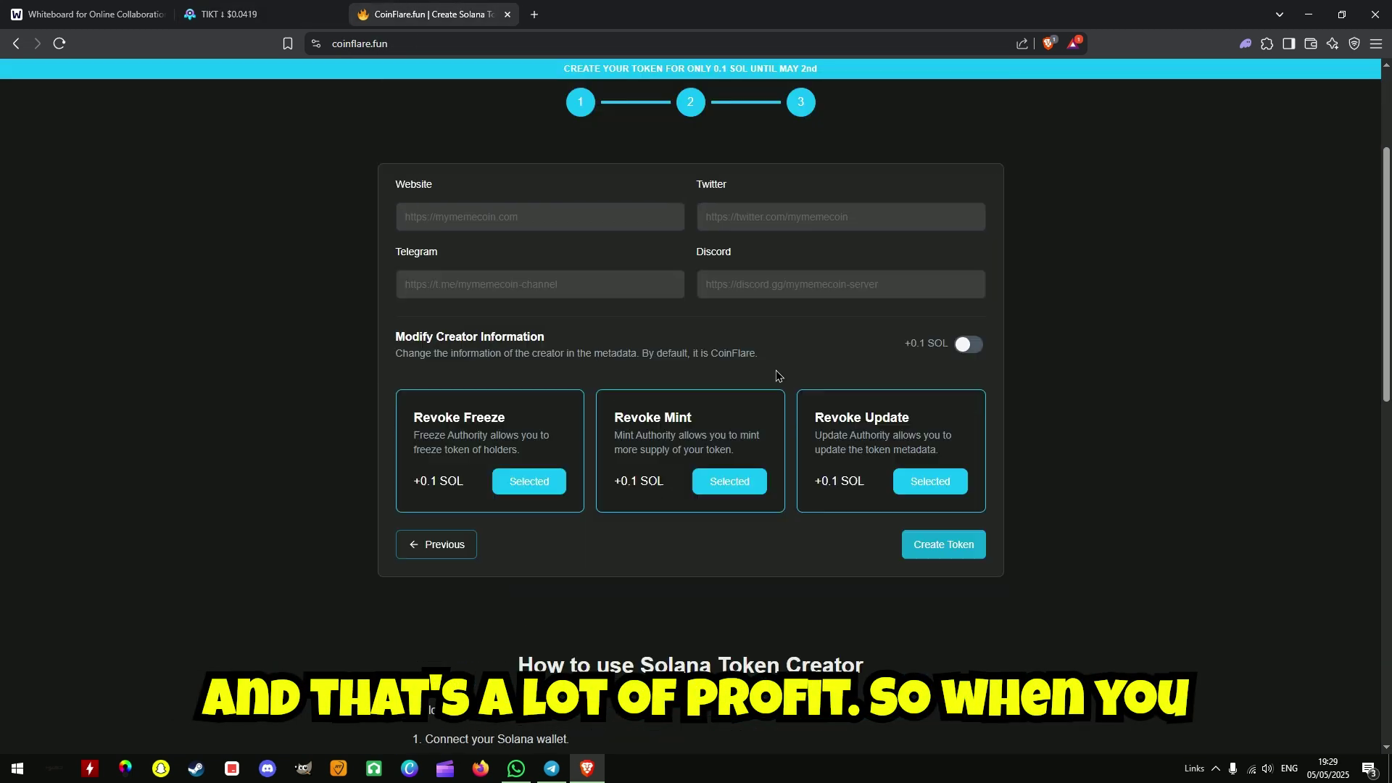
click(554, 113)
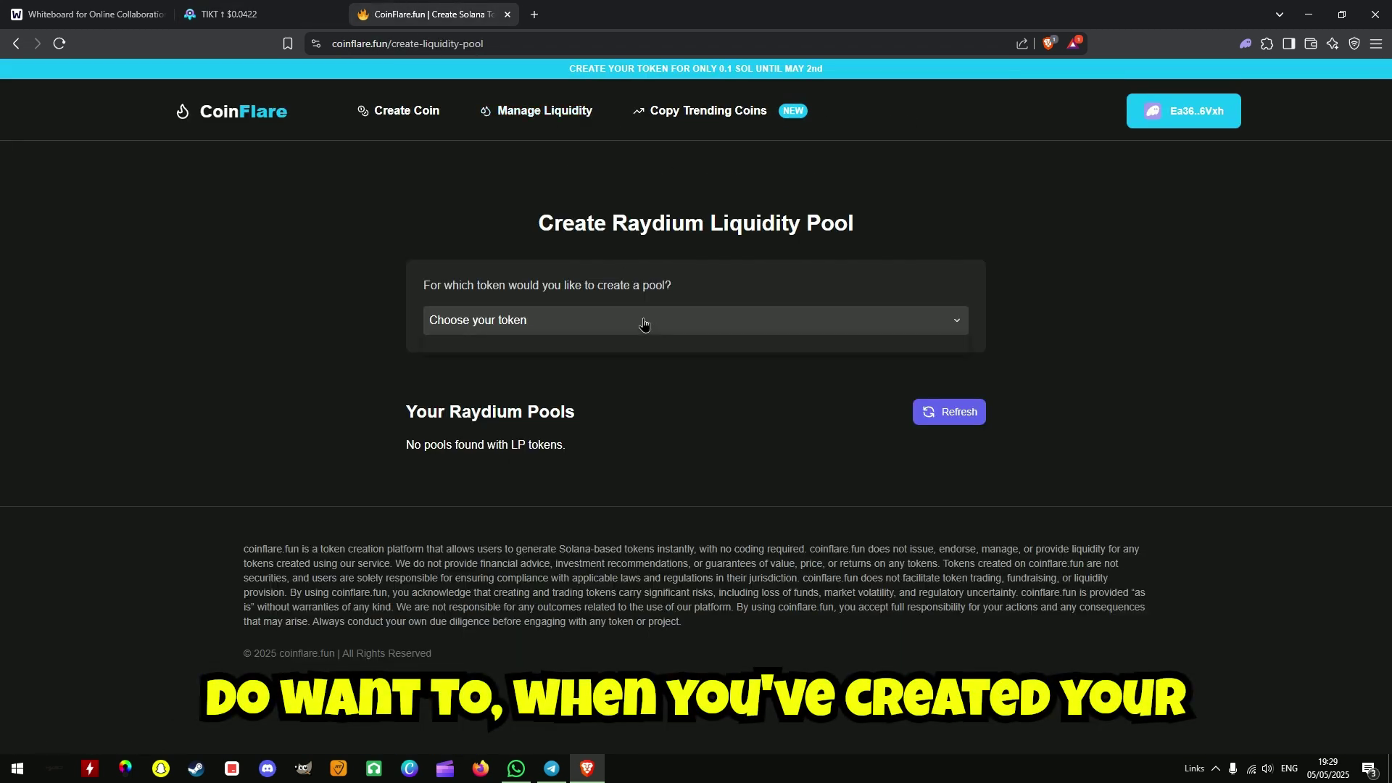
click(643, 324)
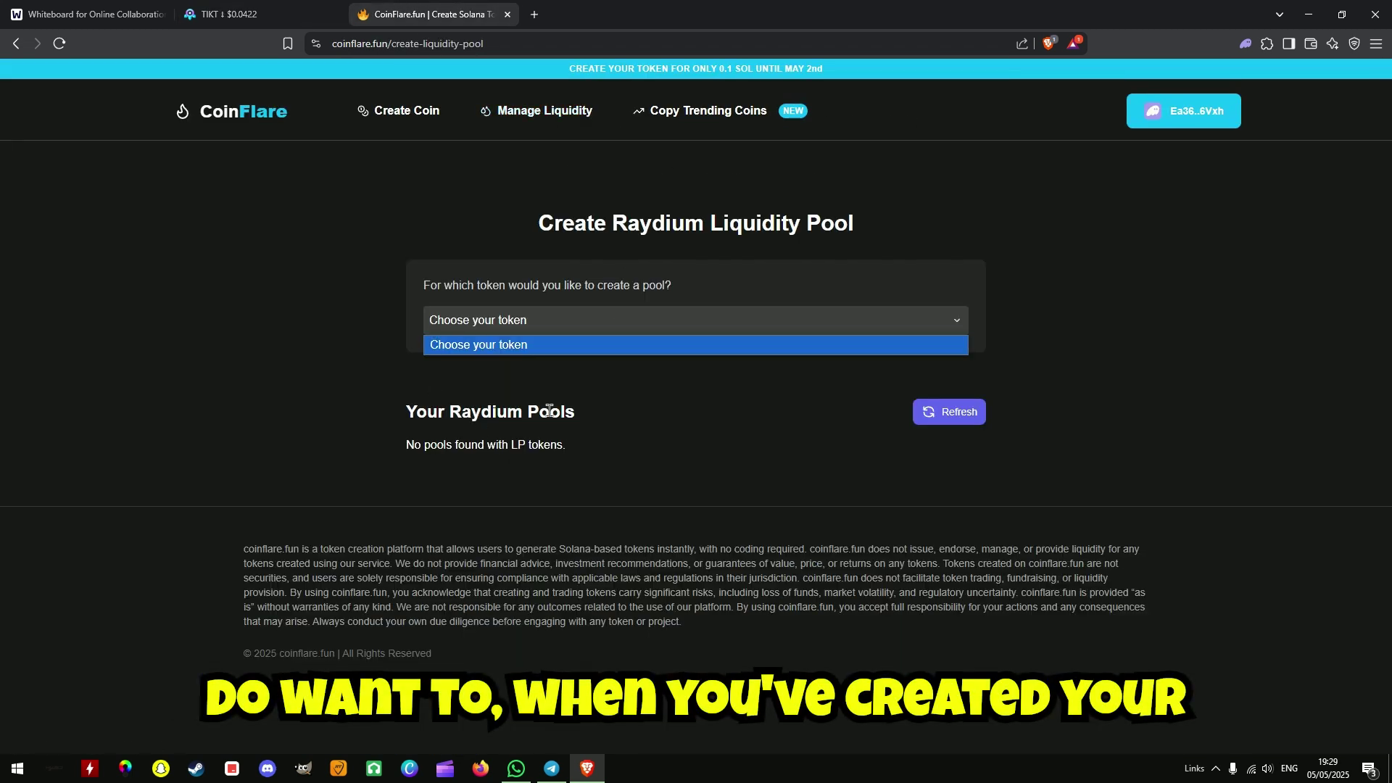
click(564, 346)
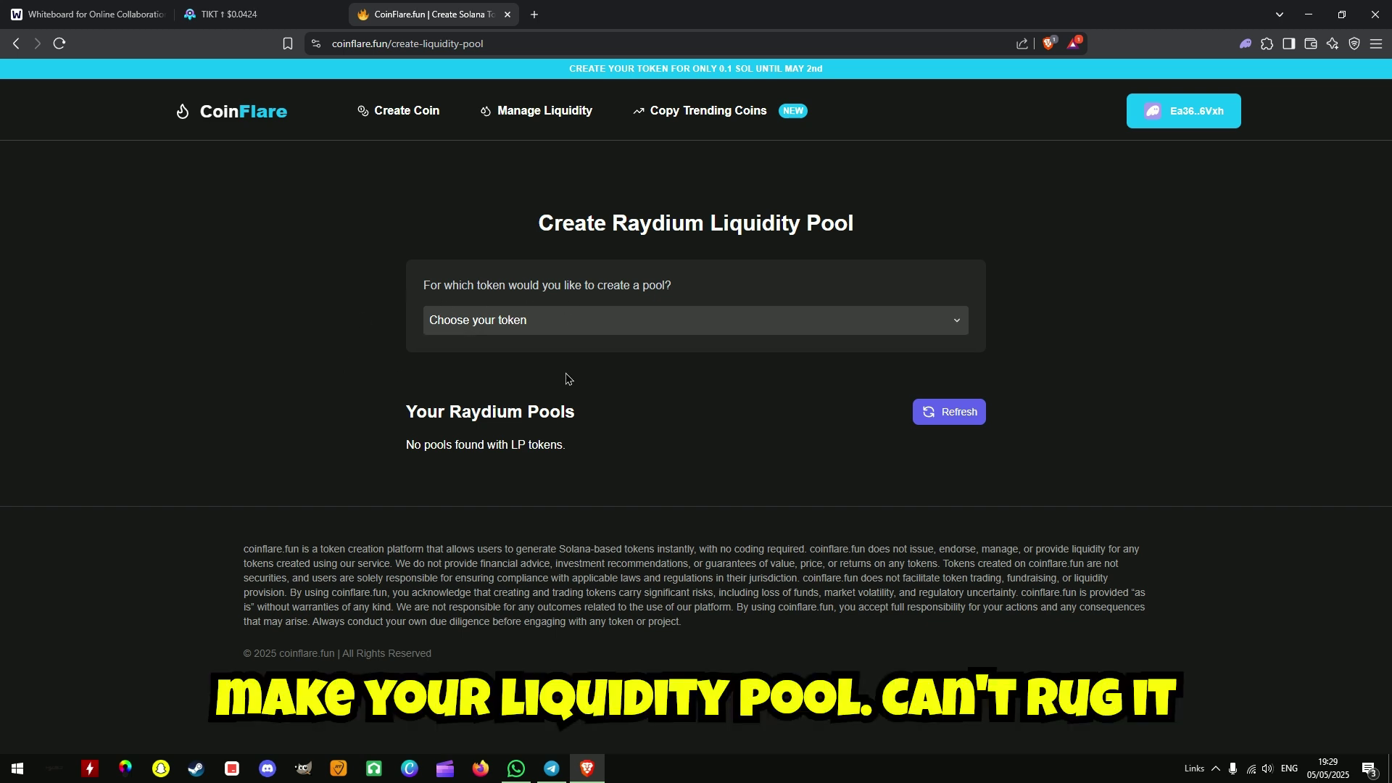
click(80, 14)
click(63, 511)
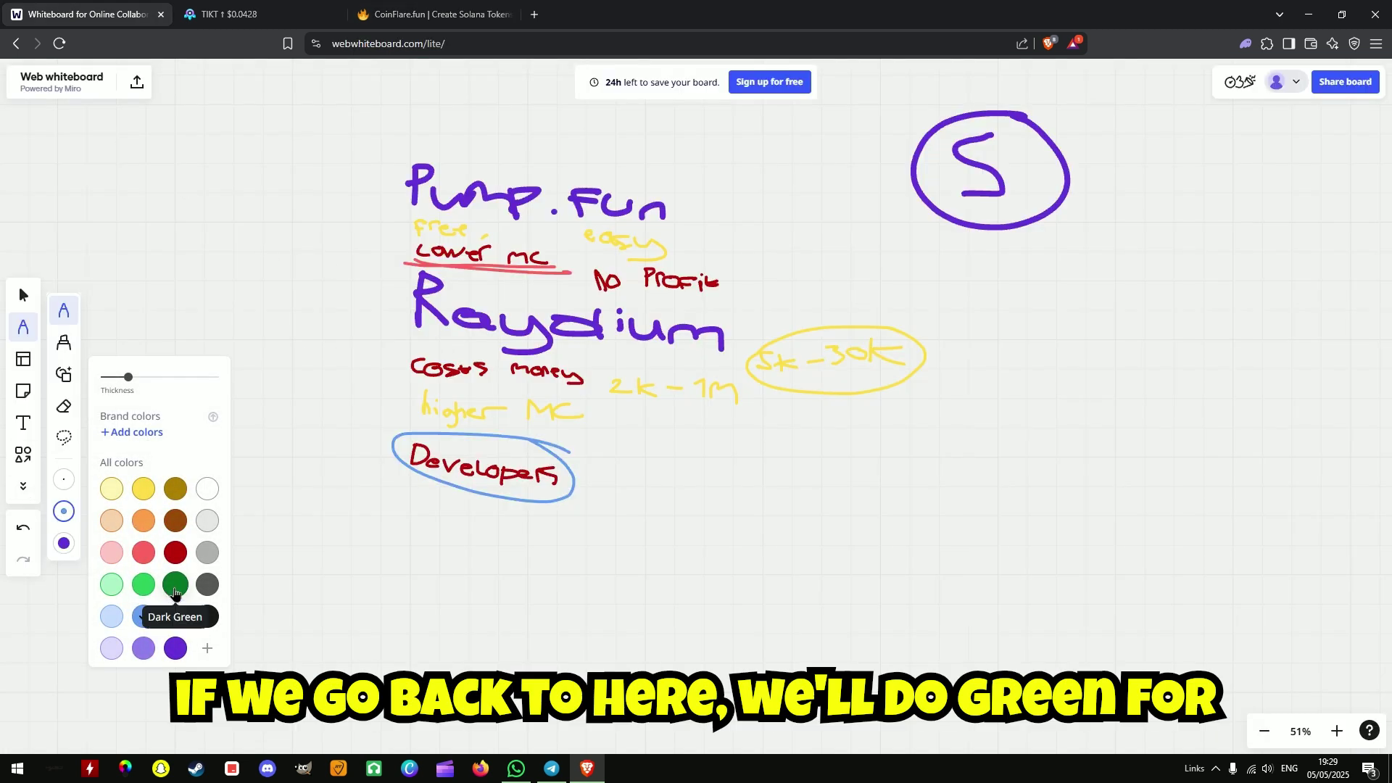
Step: Write a double-underlined green 'LP' with '90%' and '900,000,000' below it
click(143, 584)
scroll(536, 599, down, 2)
scroll(556, 320, down, 3)
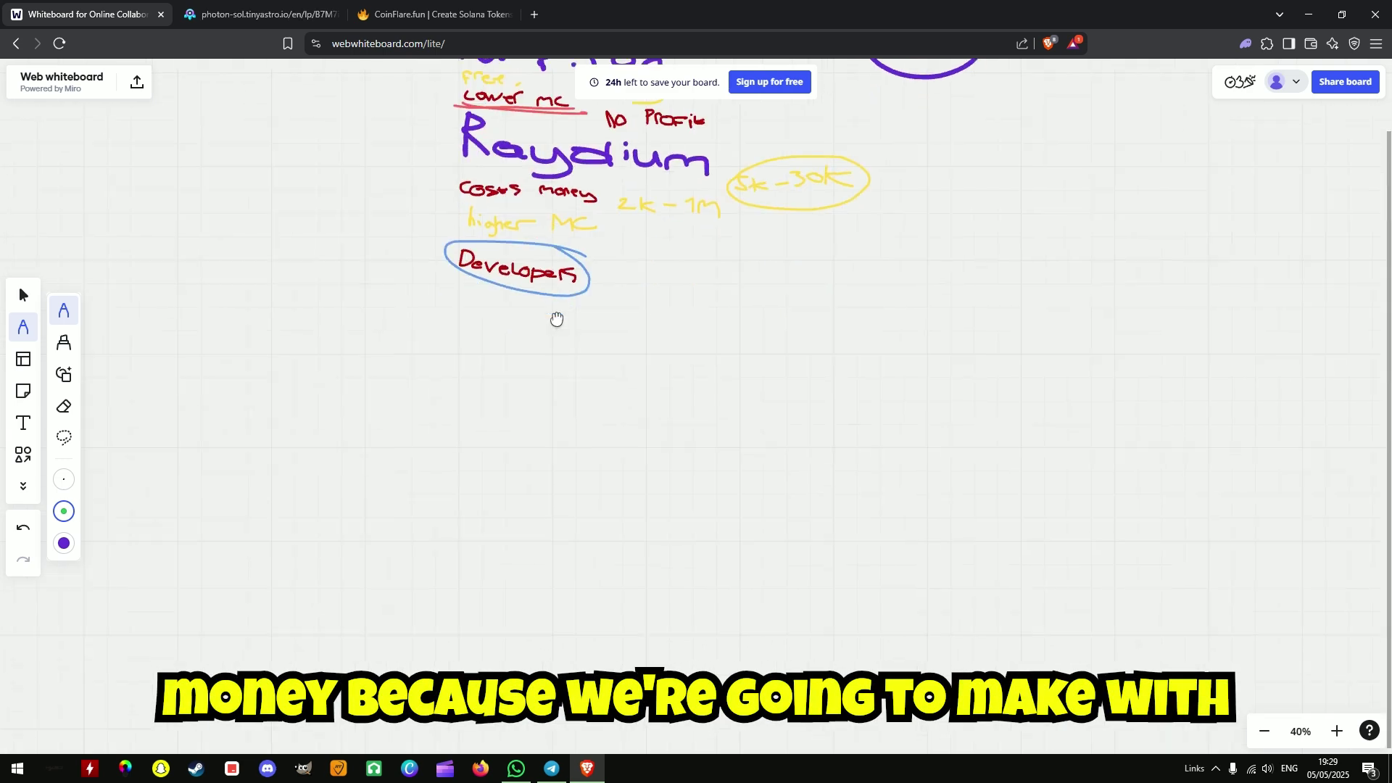
scroll(559, 342, up, 3)
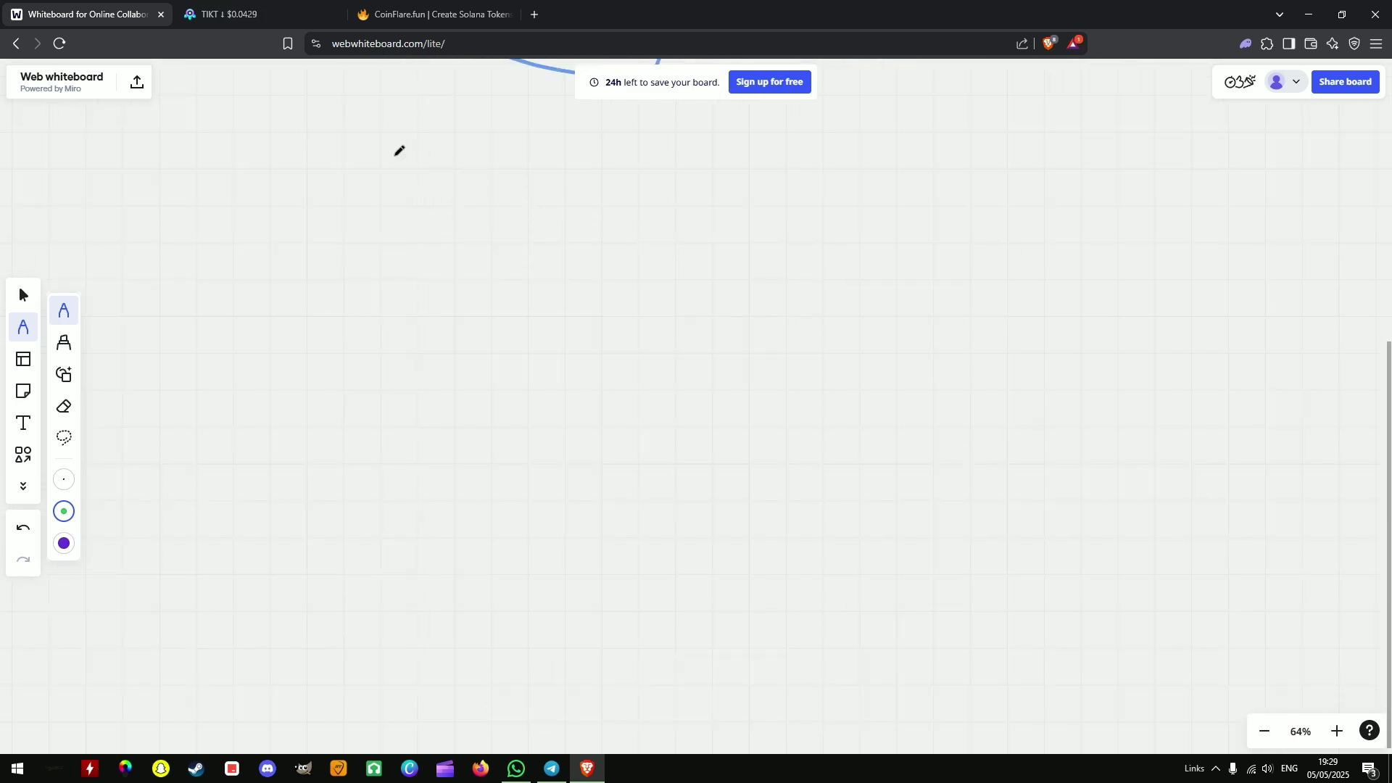
drag(372, 143, 388, 179)
drag(463, 139, 469, 168)
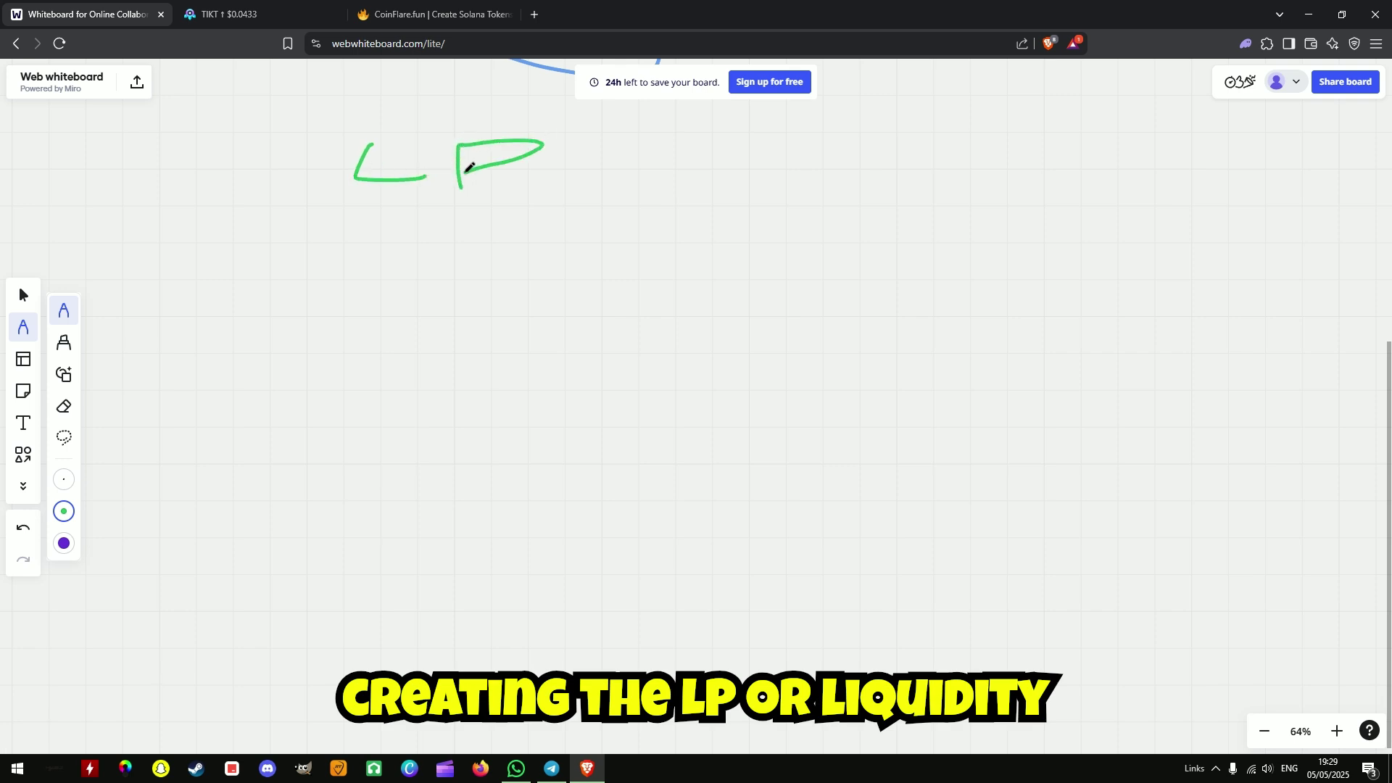
mouse_move(335, 218)
mouse_down()
mouse_move(555, 200)
mouse_move(630, 227)
mouse_up()
scroll(618, 248, down, 3)
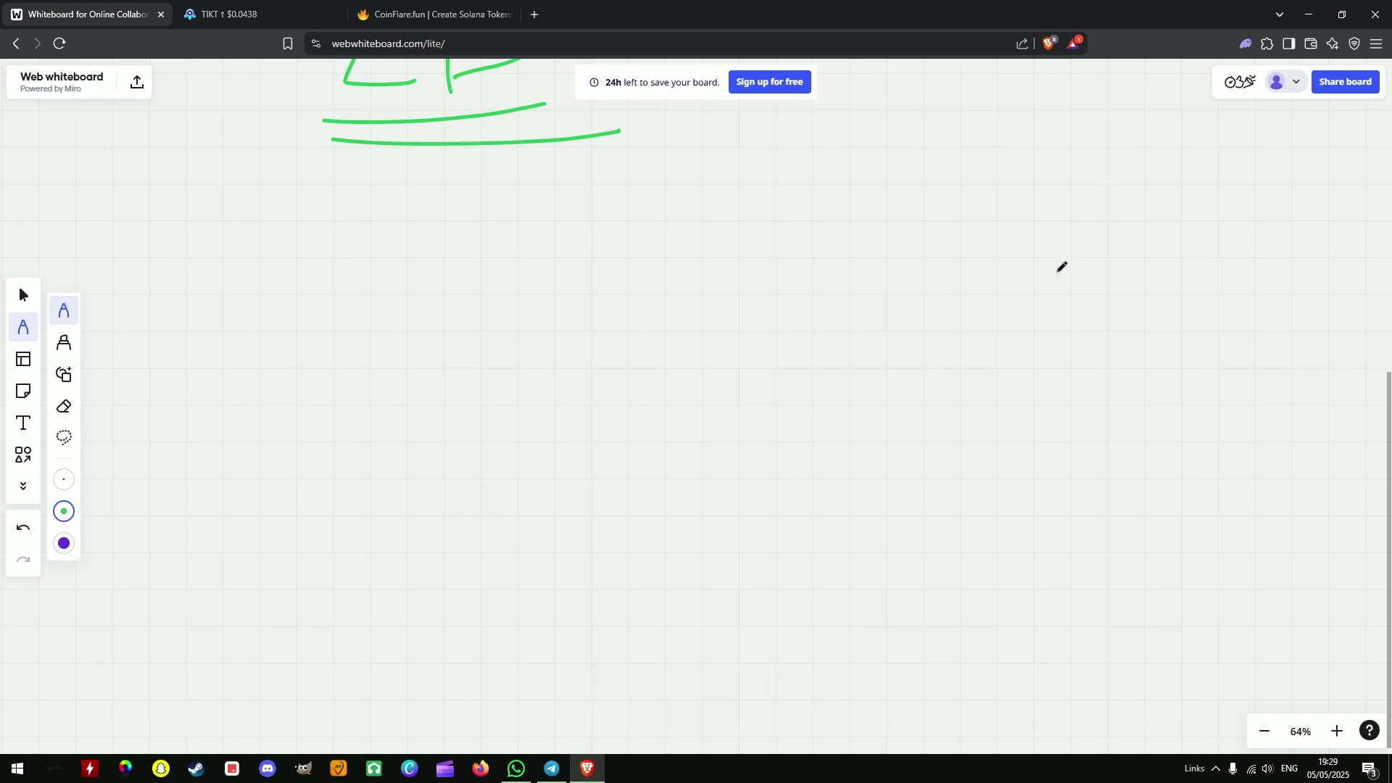
mouse_move(1068, 258)
mouse_down()
mouse_move(1069, 293)
mouse_move(1128, 311)
mouse_move(1103, 265)
mouse_move(1148, 314)
mouse_up()
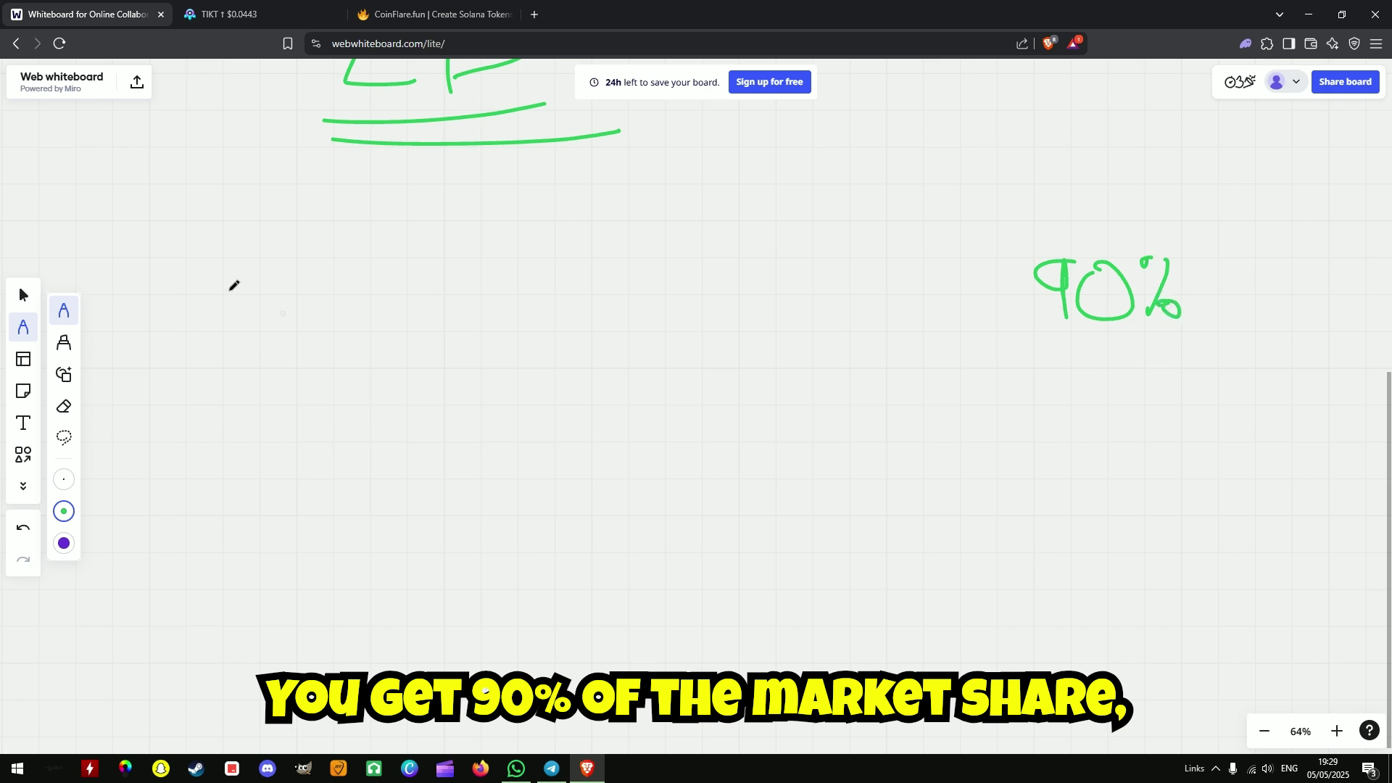
mouse_move(327, 272)
mouse_down()
mouse_move(289, 294)
mouse_move(330, 274)
mouse_move(410, 303)
mouse_move(429, 331)
mouse_move(441, 310)
mouse_move(484, 304)
mouse_move(575, 305)
mouse_move(613, 338)
mouse_move(679, 303)
mouse_move(755, 306)
mouse_move(656, 299)
mouse_up()
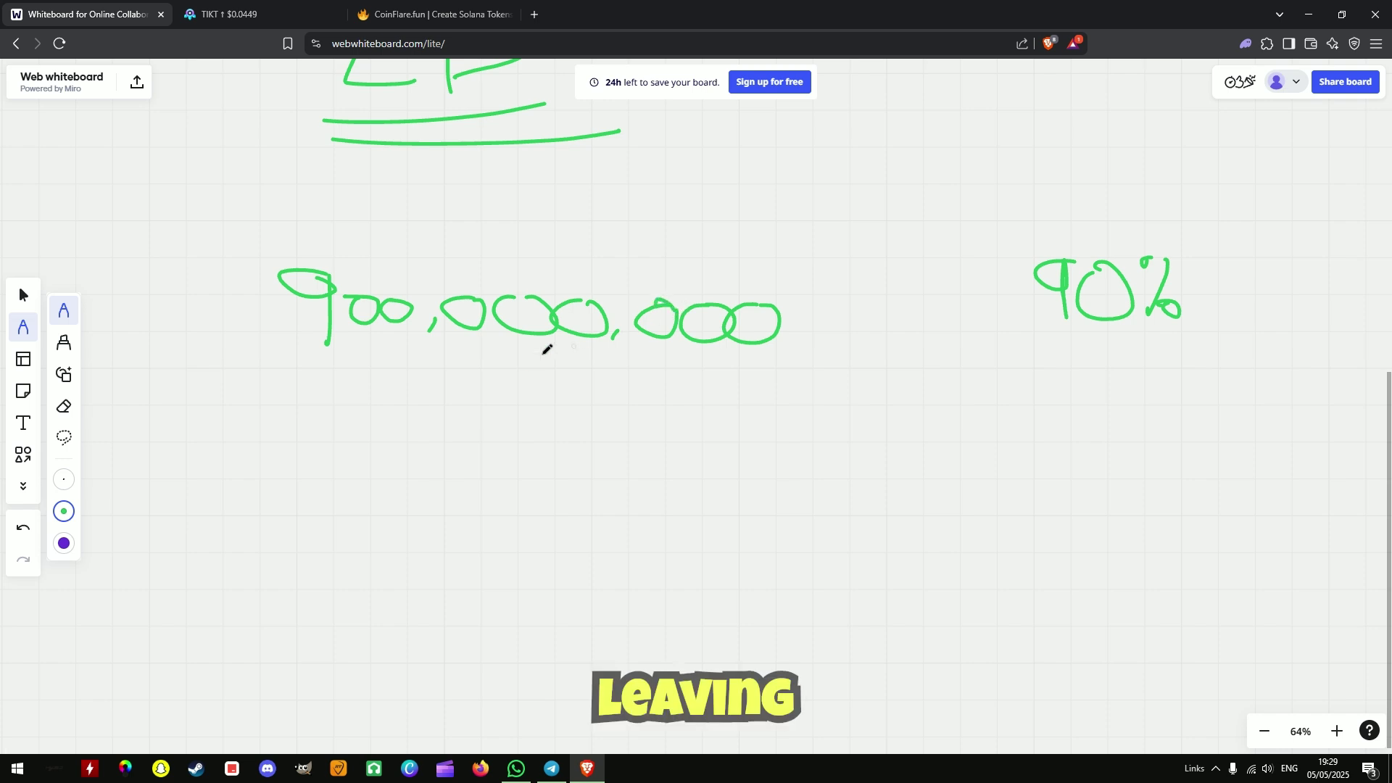
Step: Write '100,000,000' in dark green beneath 900,000,000, then return the pen to light green
click(63, 512)
click(174, 582)
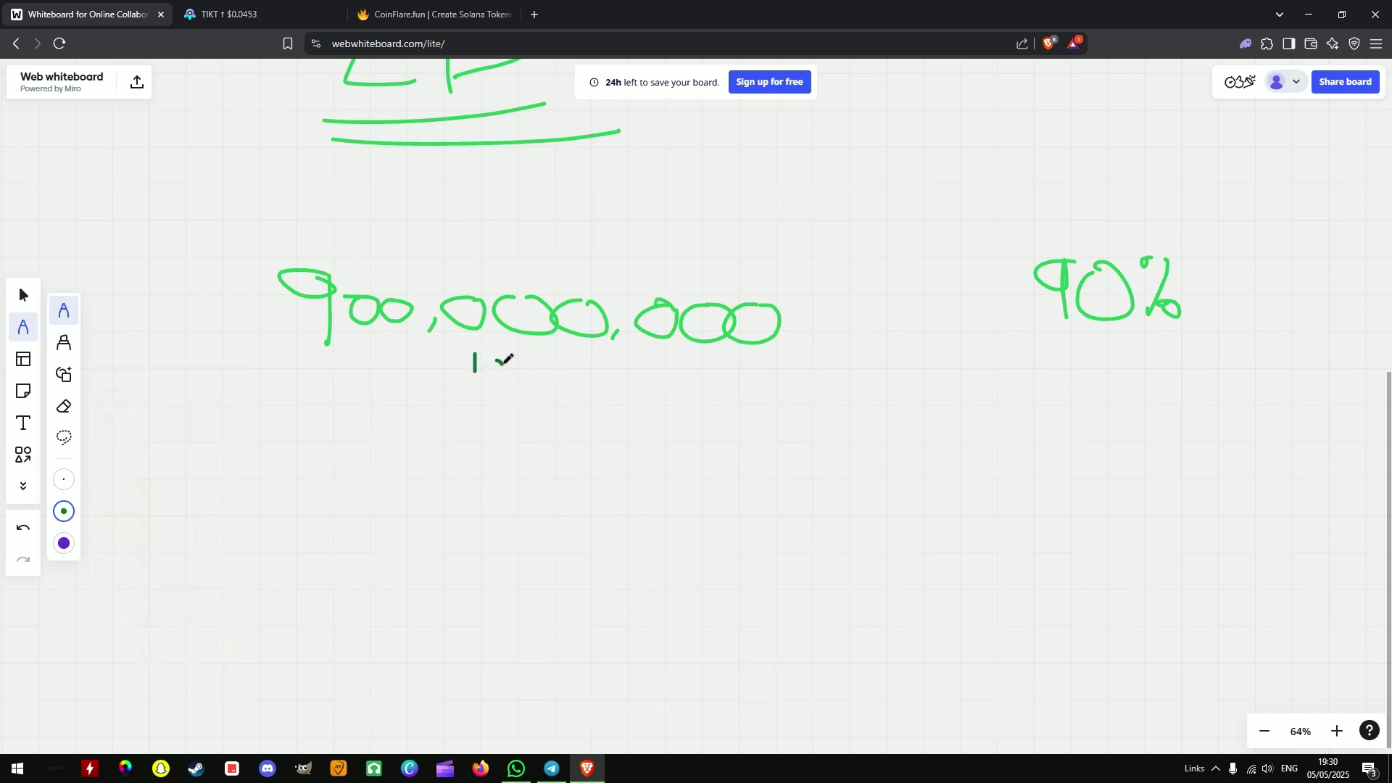
mouse_move(523, 357)
mouse_down()
mouse_move(618, 379)
mouse_move(696, 372)
mouse_up()
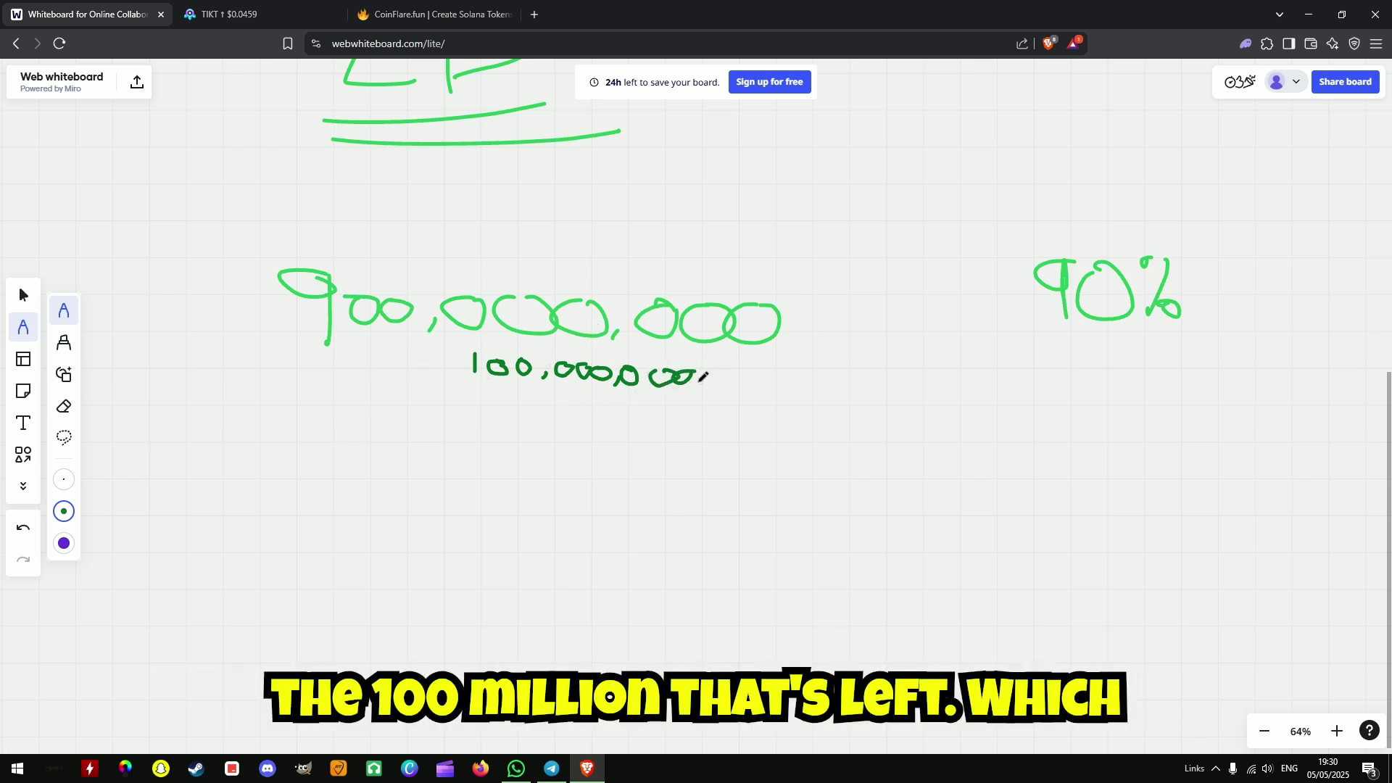
click(63, 512)
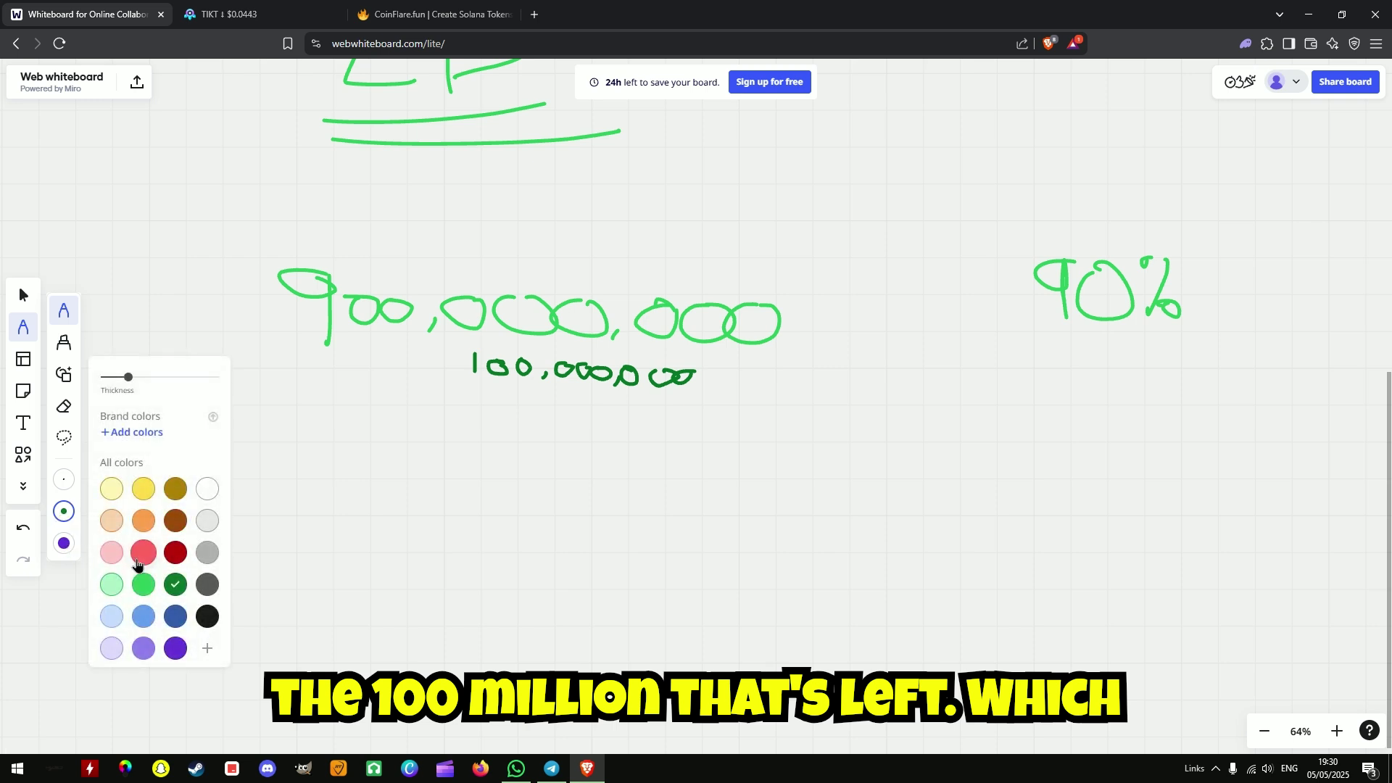
click(139, 591)
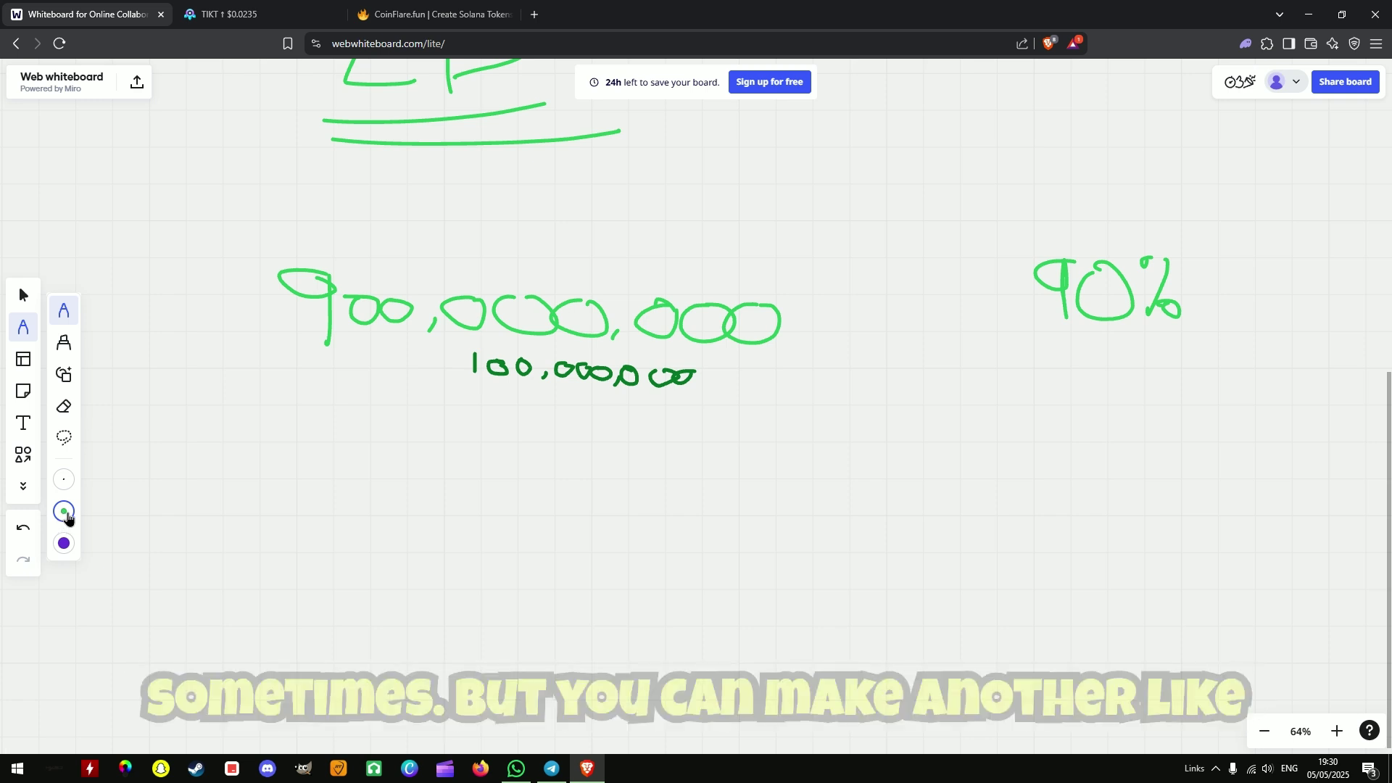
click(64, 513)
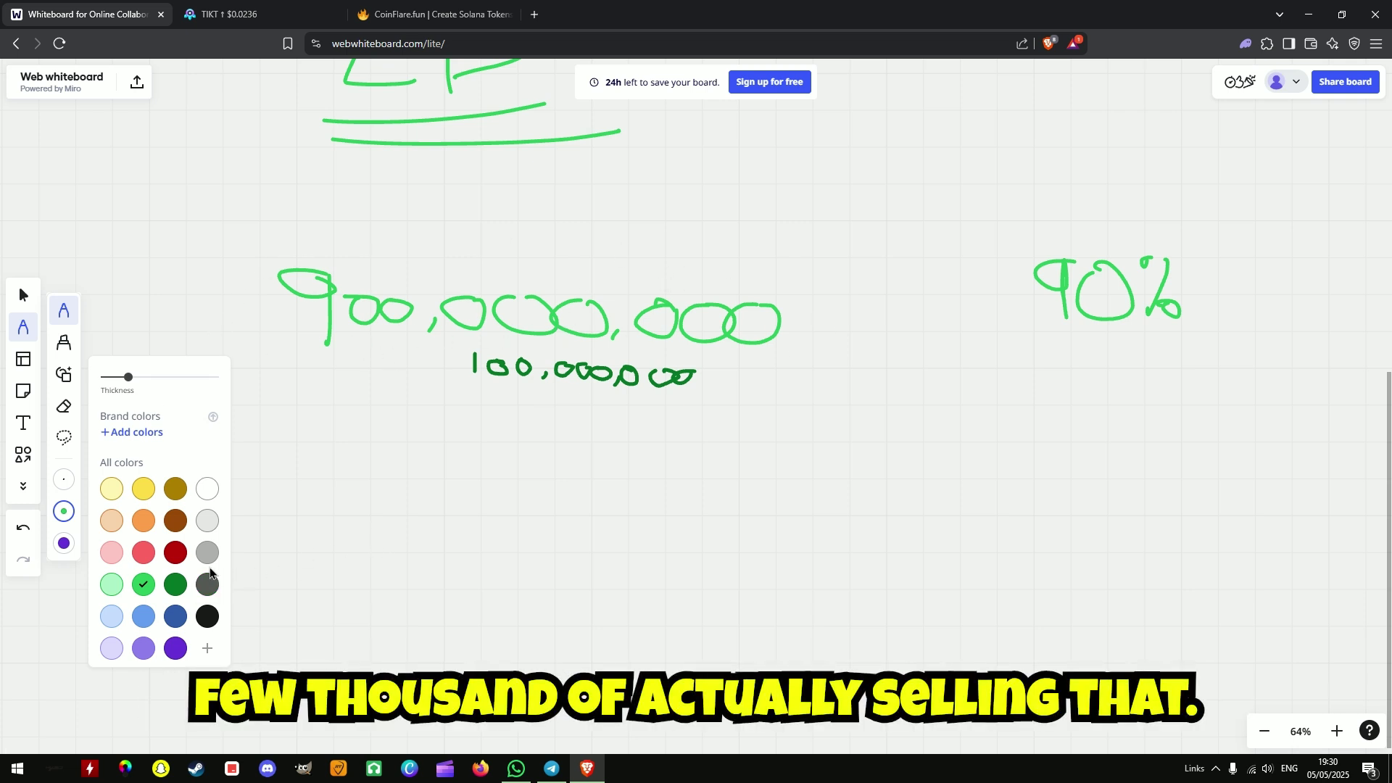
click(145, 589)
Step: Write '0.3' in green and draw a double vertical divider to its right
scroll(662, 466, down, 1)
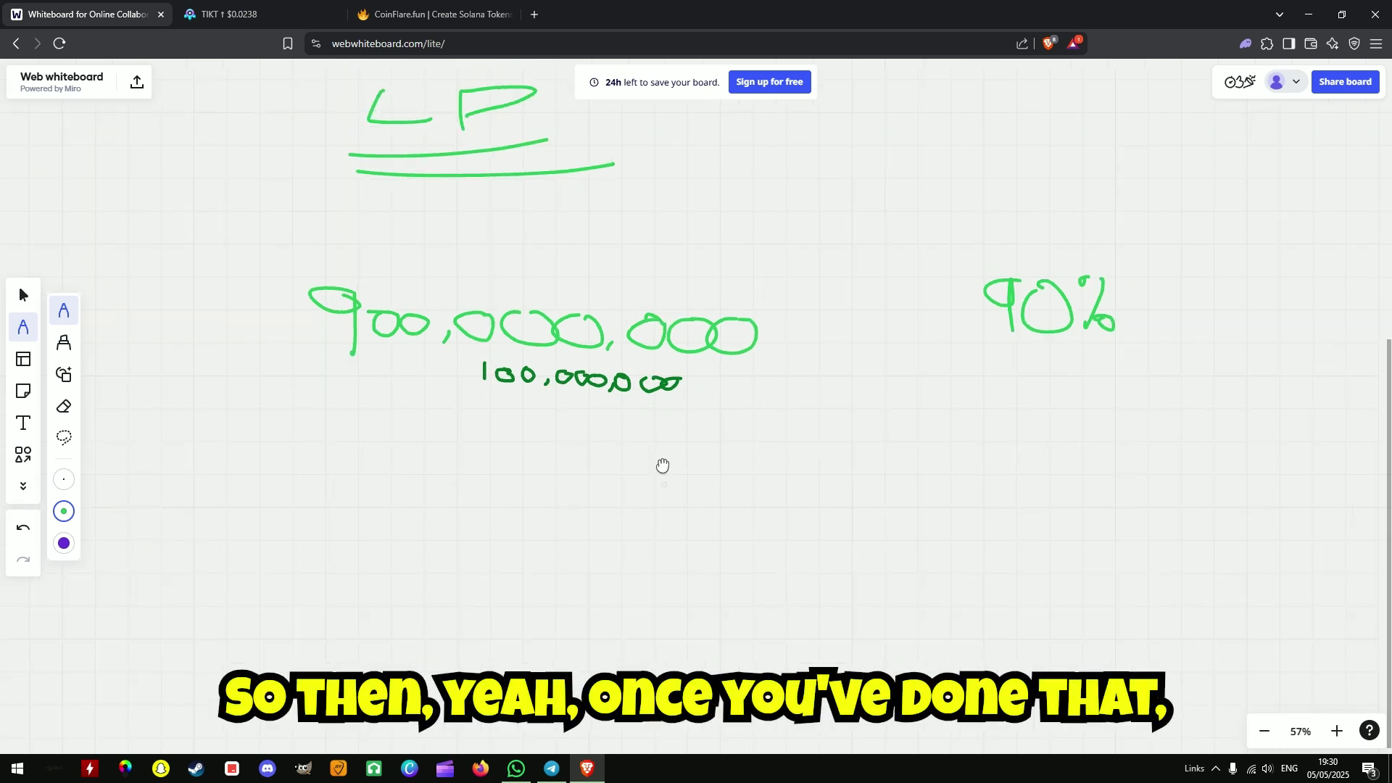
scroll(683, 283, down, 3)
scroll(620, 302, up, 1)
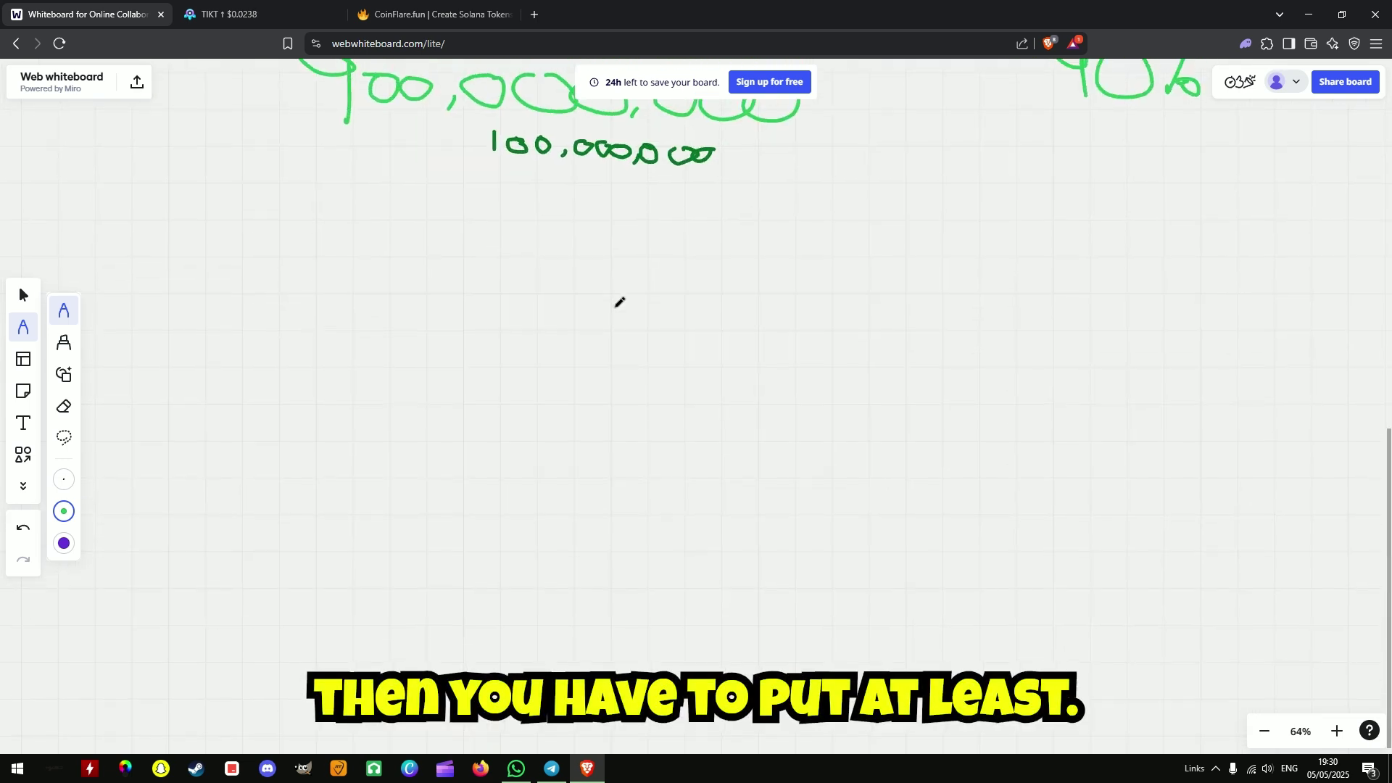
mouse_move(294, 292)
mouse_down()
mouse_move(450, 280)
mouse_move(414, 321)
mouse_up()
click(361, 317)
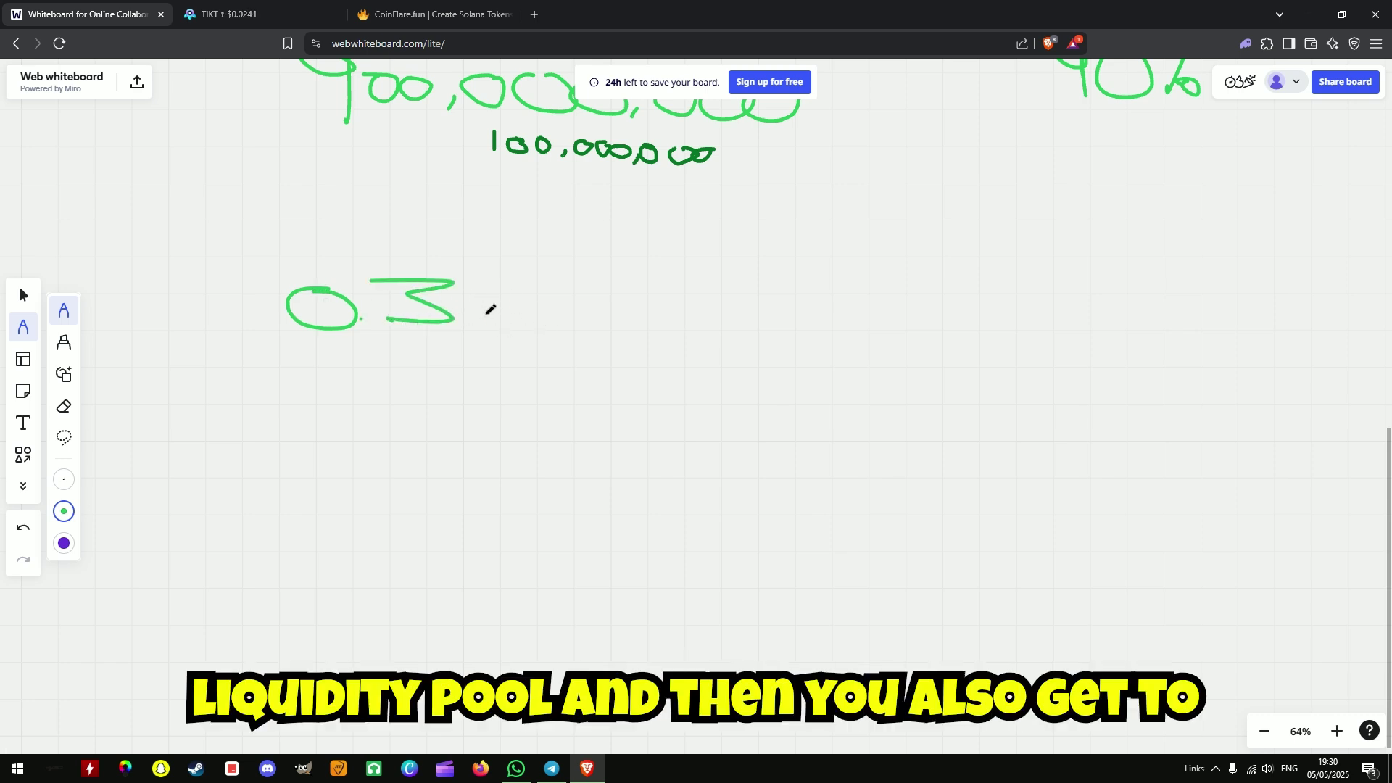
drag(534, 267, 534, 362)
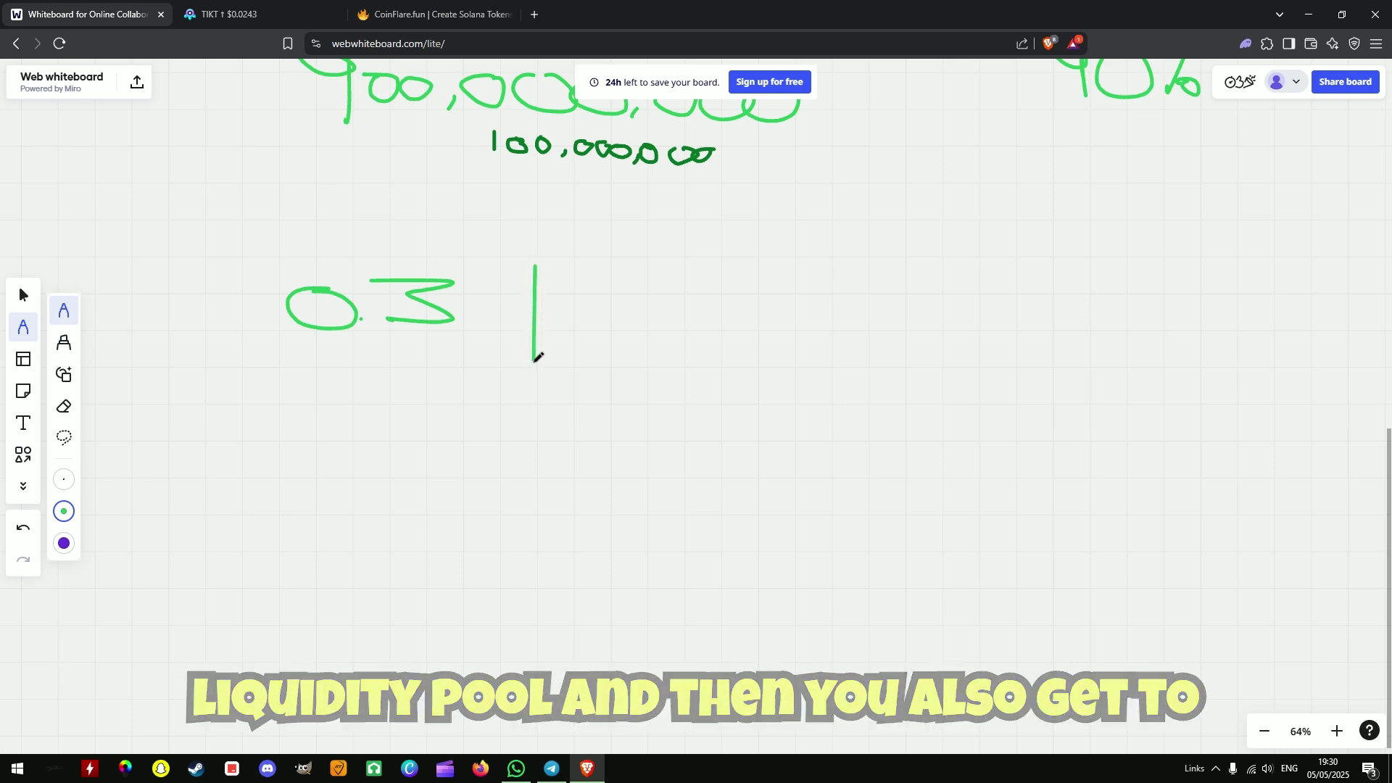
drag(545, 268, 546, 352)
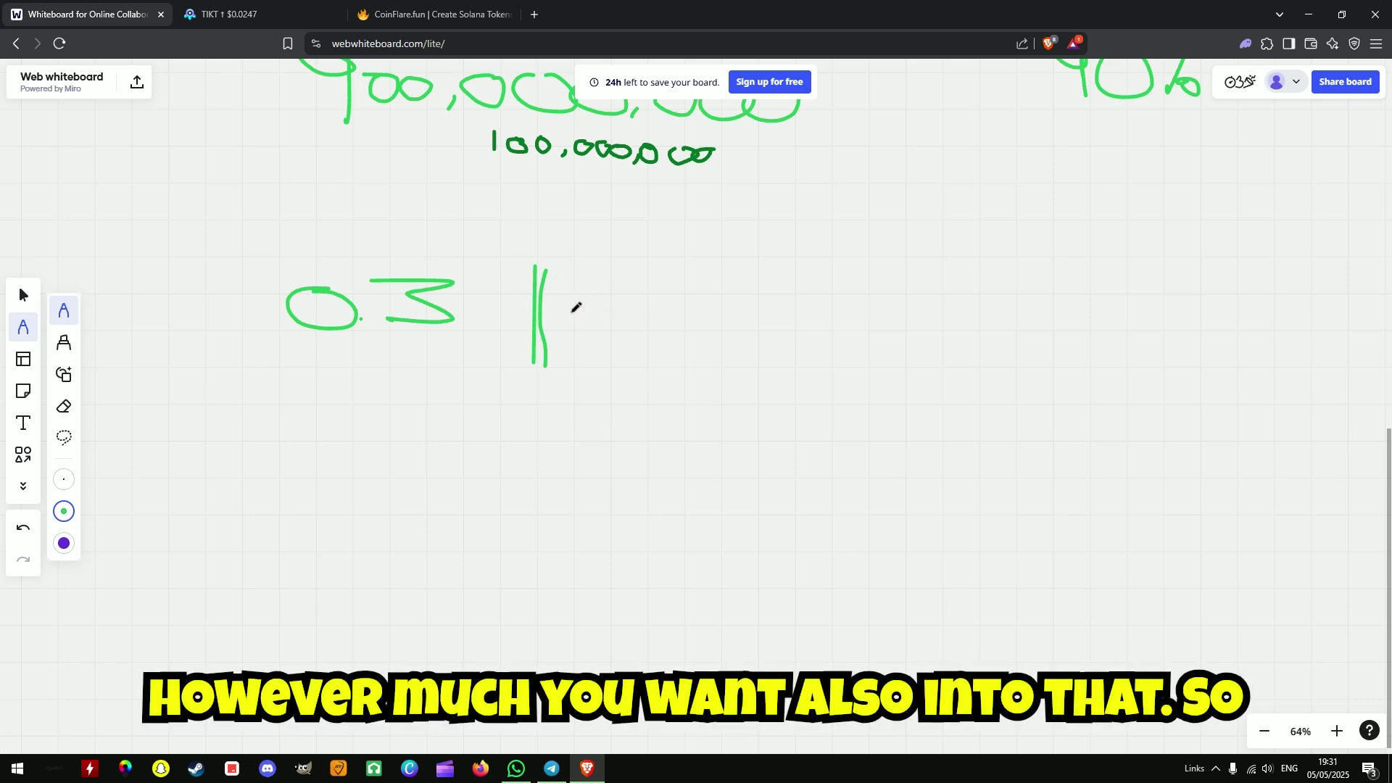
Step: Write the range '0.05 – 10' to the right of the divider
mouse_move(578, 300)
mouse_down()
mouse_move(559, 335)
mouse_move(589, 302)
mouse_up()
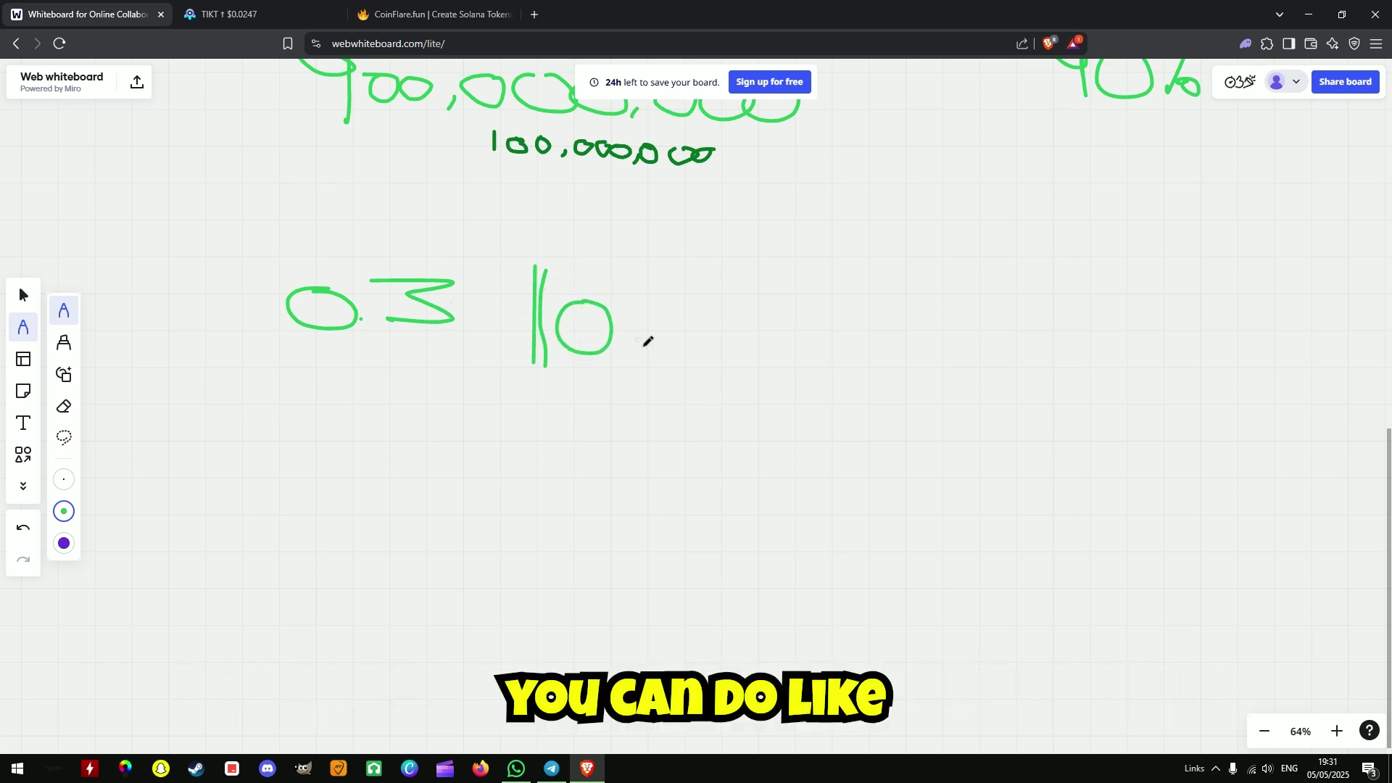
mouse_move(674, 312)
mouse_down()
mouse_move(659, 357)
mouse_move(675, 319)
mouse_move(712, 311)
mouse_up()
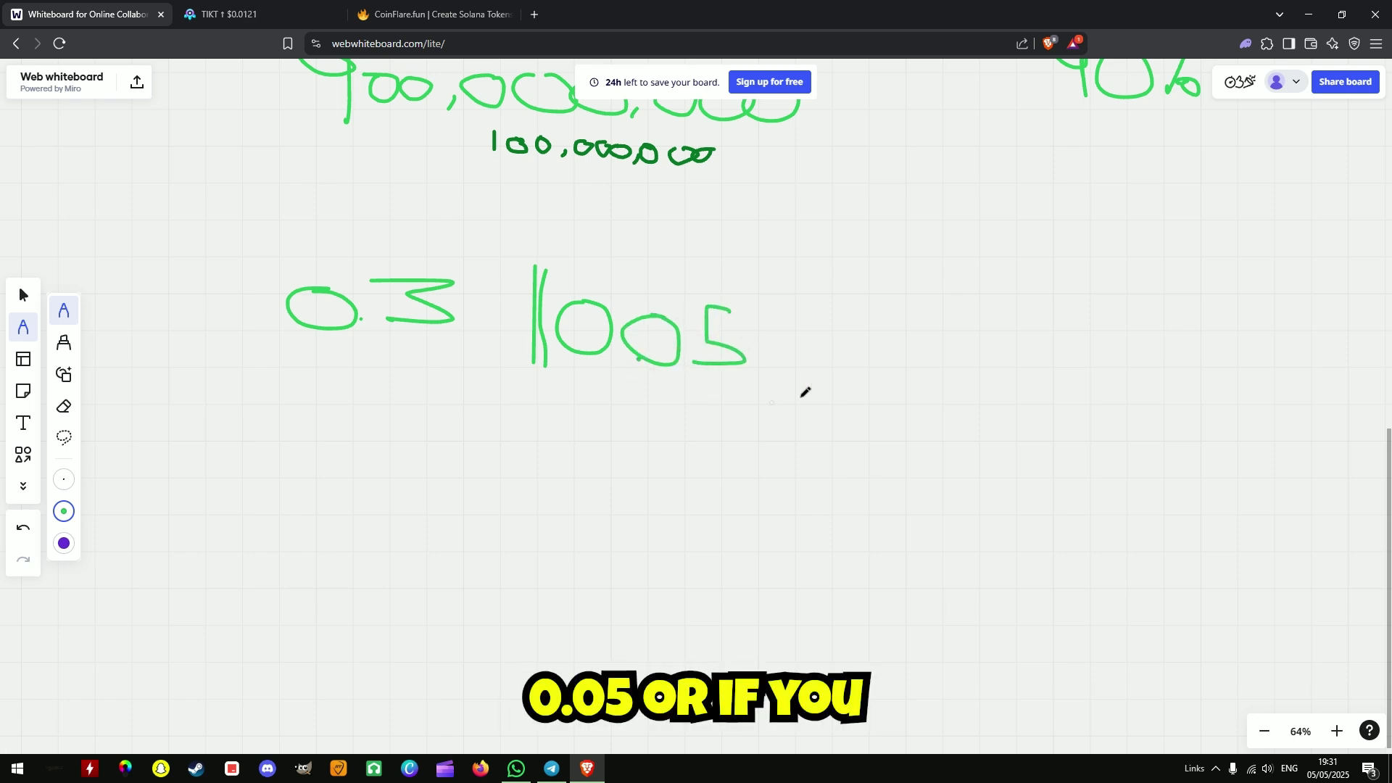
drag(772, 338, 831, 340)
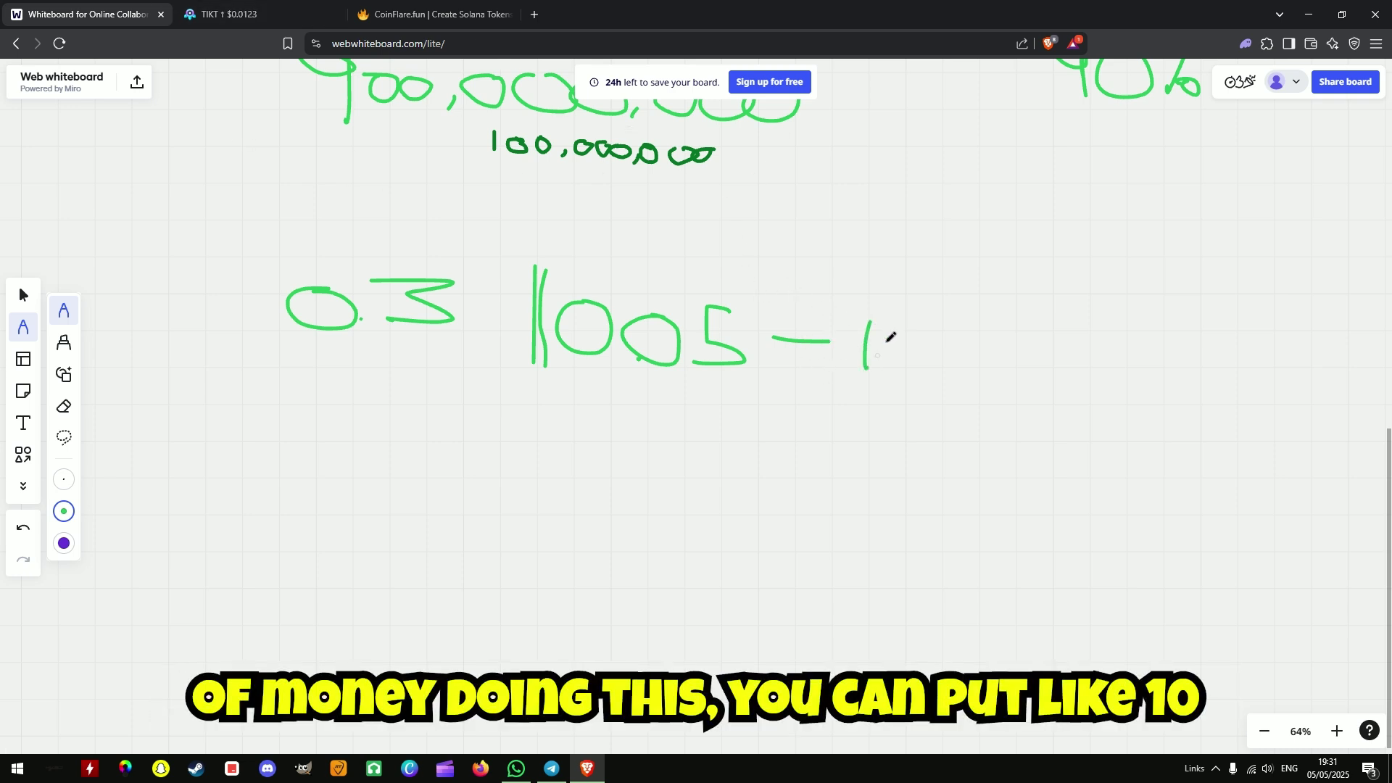
drag(875, 337, 900, 334)
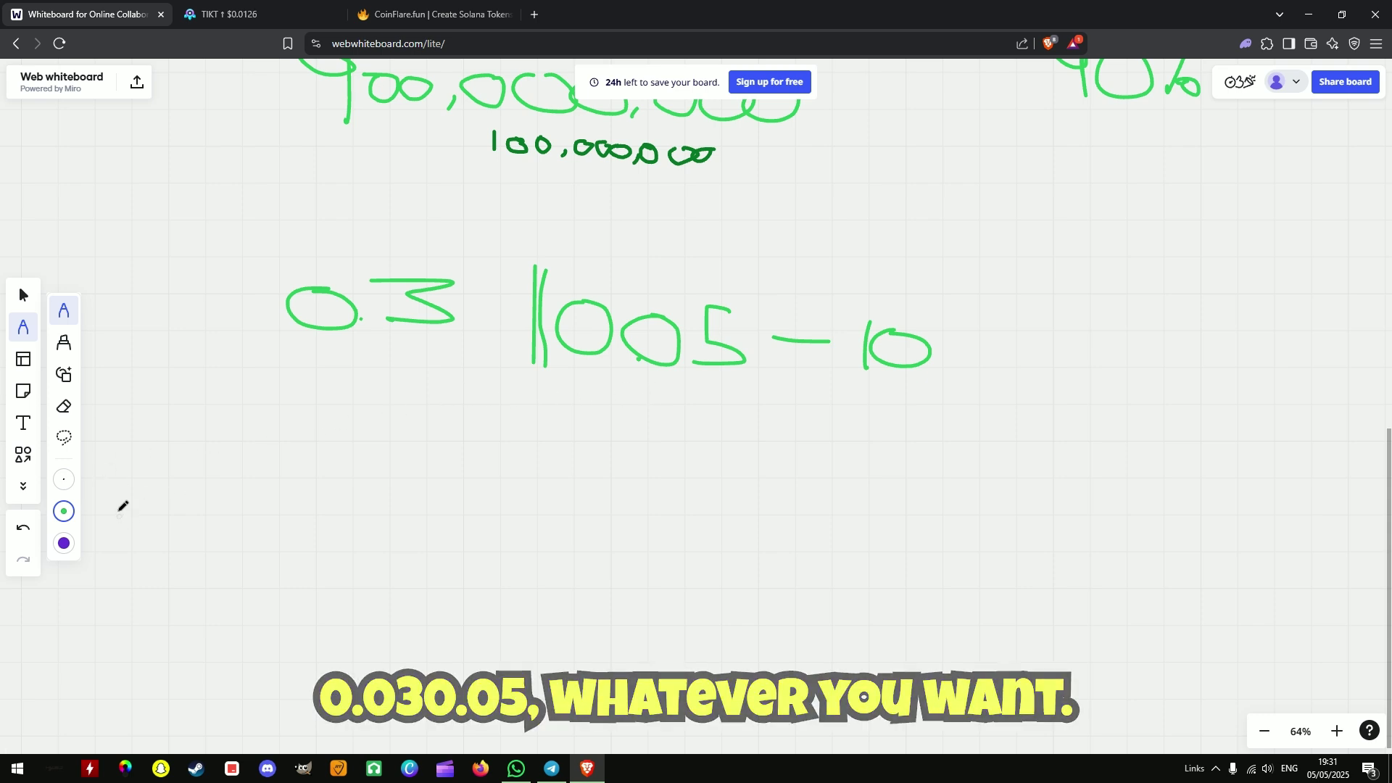
Step: Draw a dark red line below the amounts and box it in light red
scroll(599, 482, down, 3)
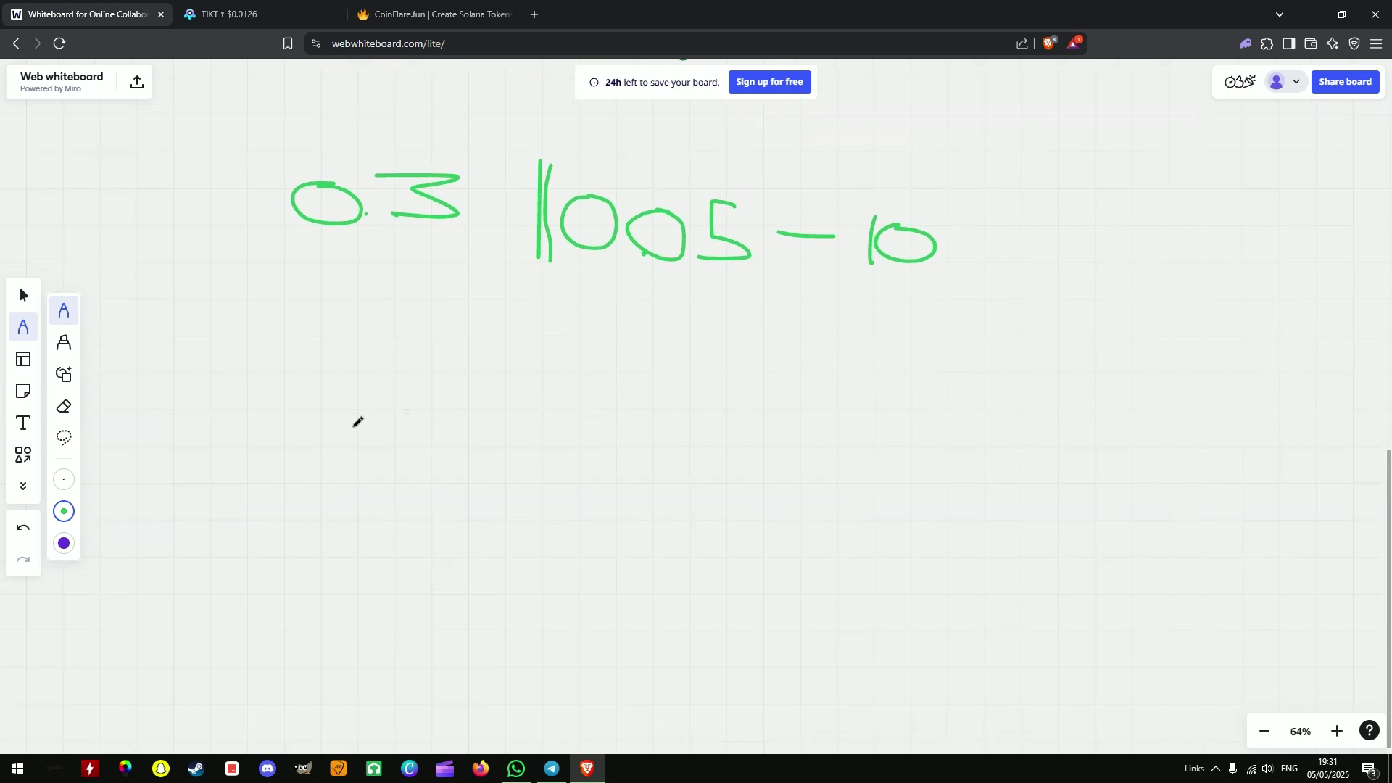
click(64, 543)
click(64, 543)
click(64, 543)
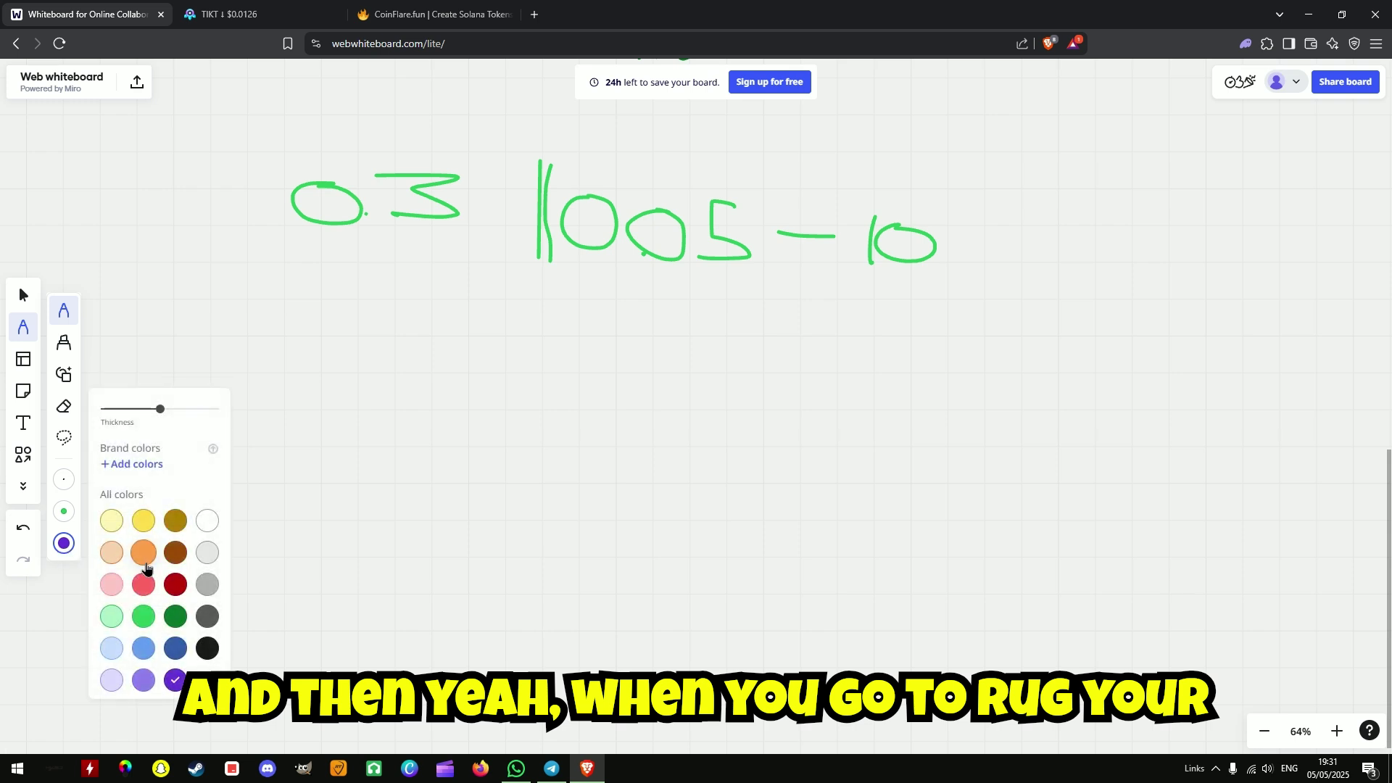
click(176, 552)
drag(479, 482, 611, 494)
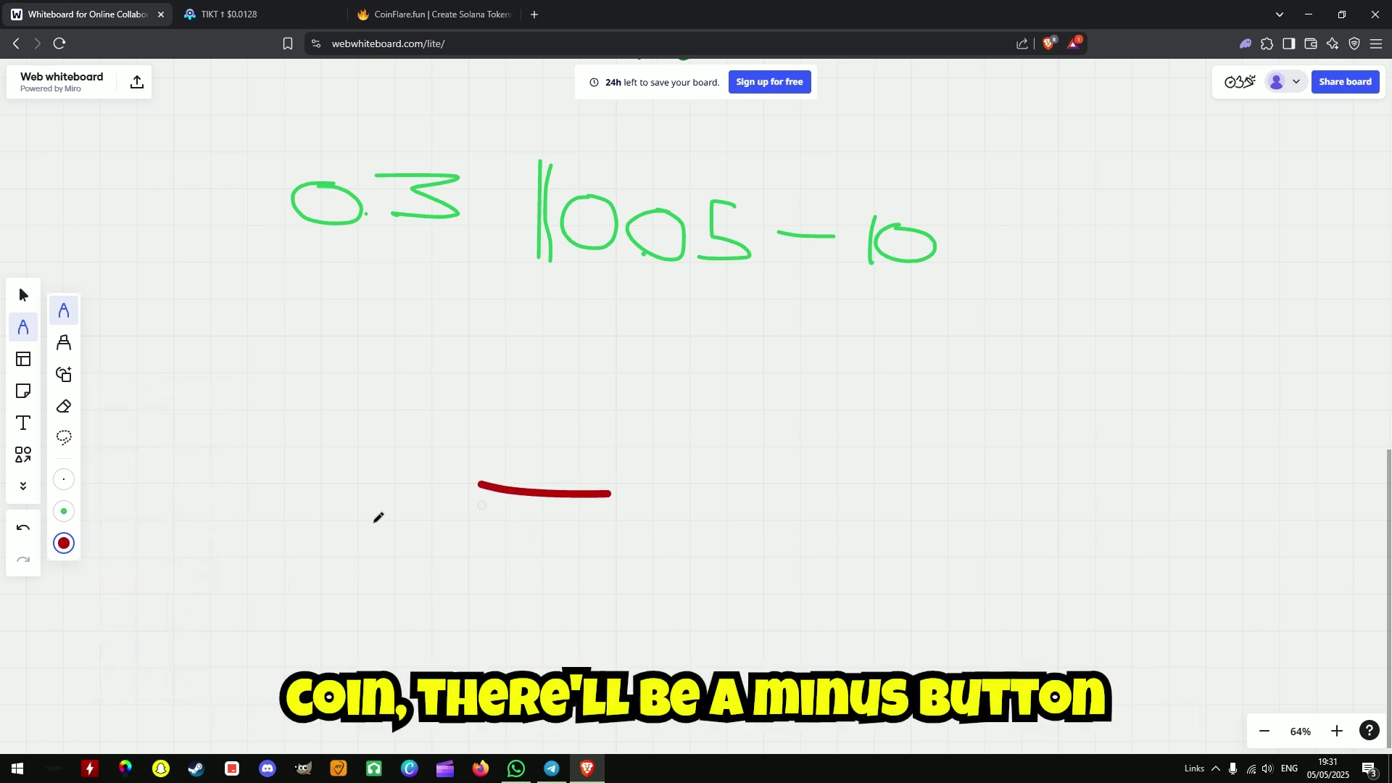
click(63, 543)
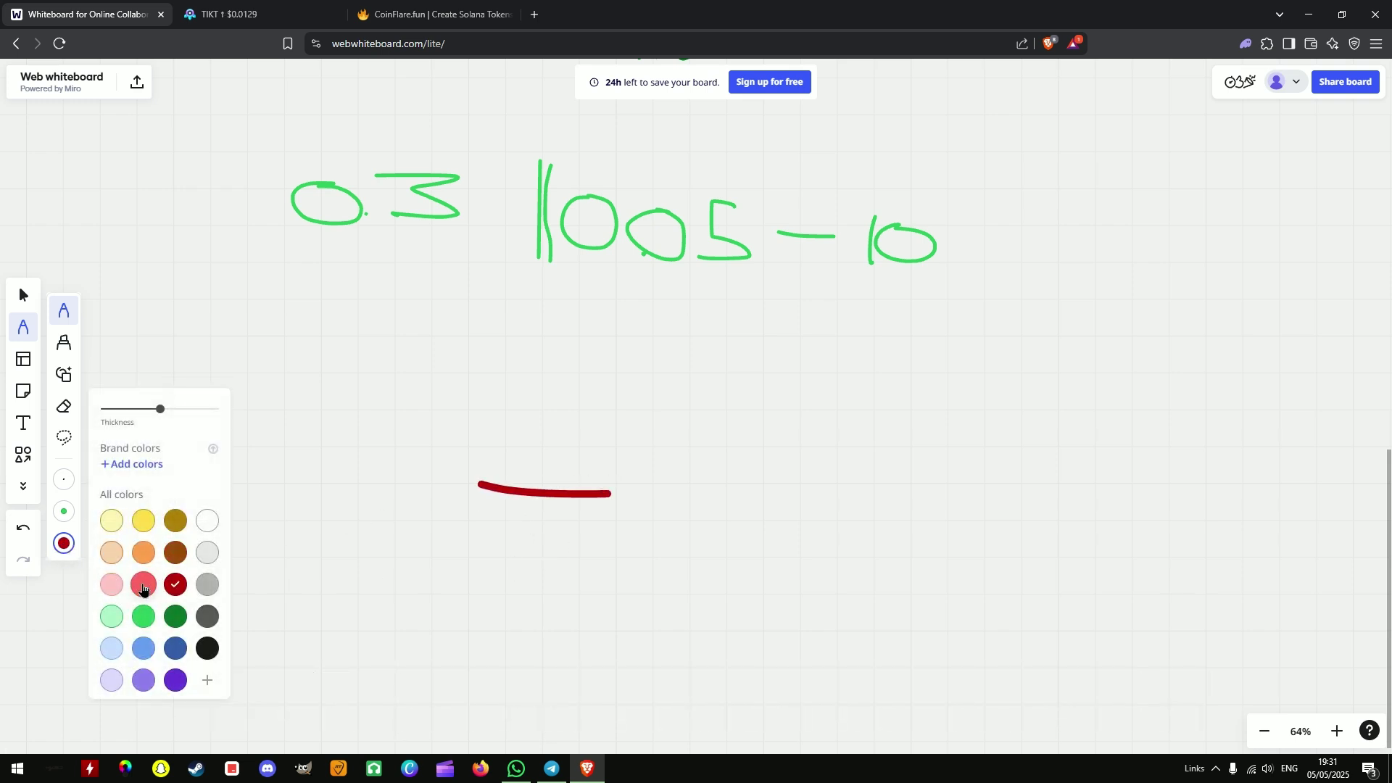
click(144, 584)
mouse_move(448, 457)
mouse_down()
mouse_move(657, 523)
mouse_move(650, 455)
mouse_move(438, 456)
mouse_up()
click(75, 542)
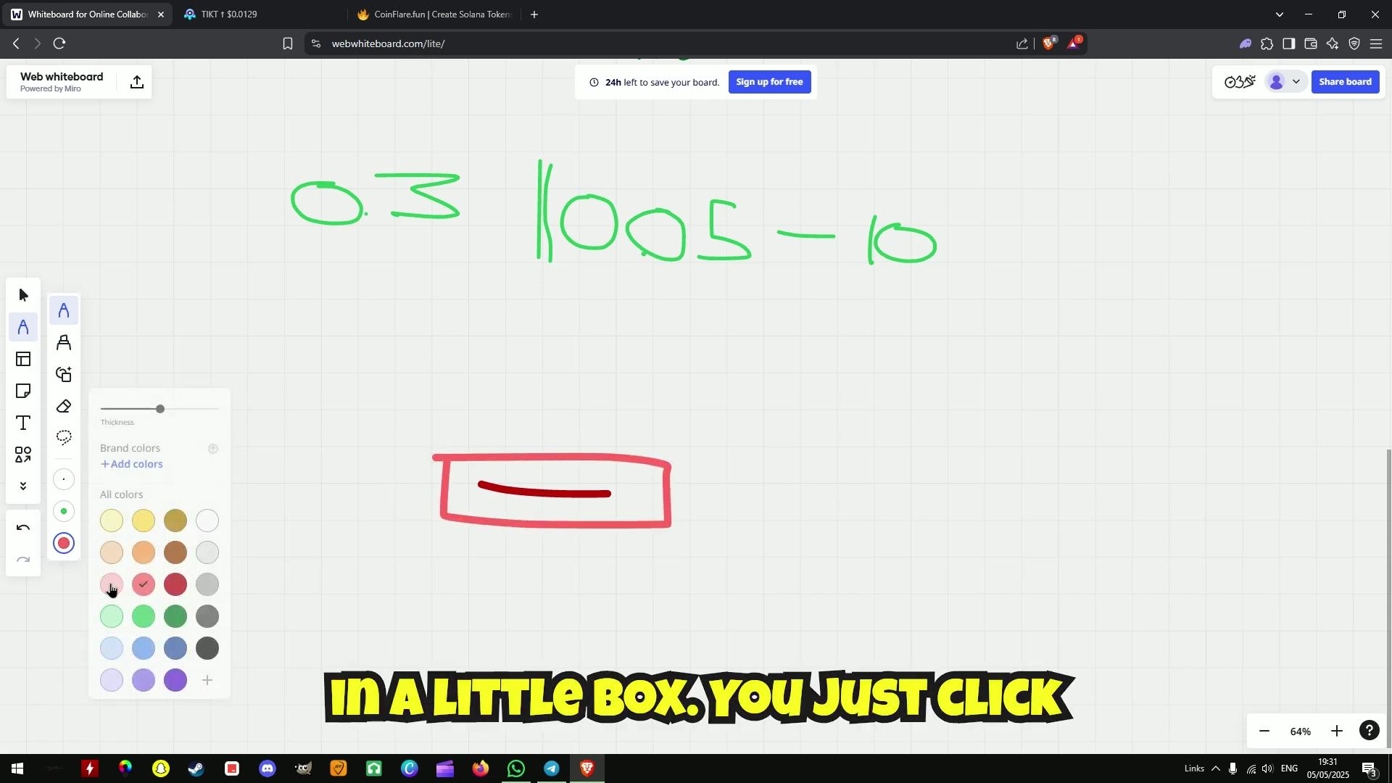
click(174, 584)
Step: Write '100%' in dark red beside the box
scroll(564, 451, down, 2)
scroll(565, 451, right, 2)
drag(642, 290, 634, 339)
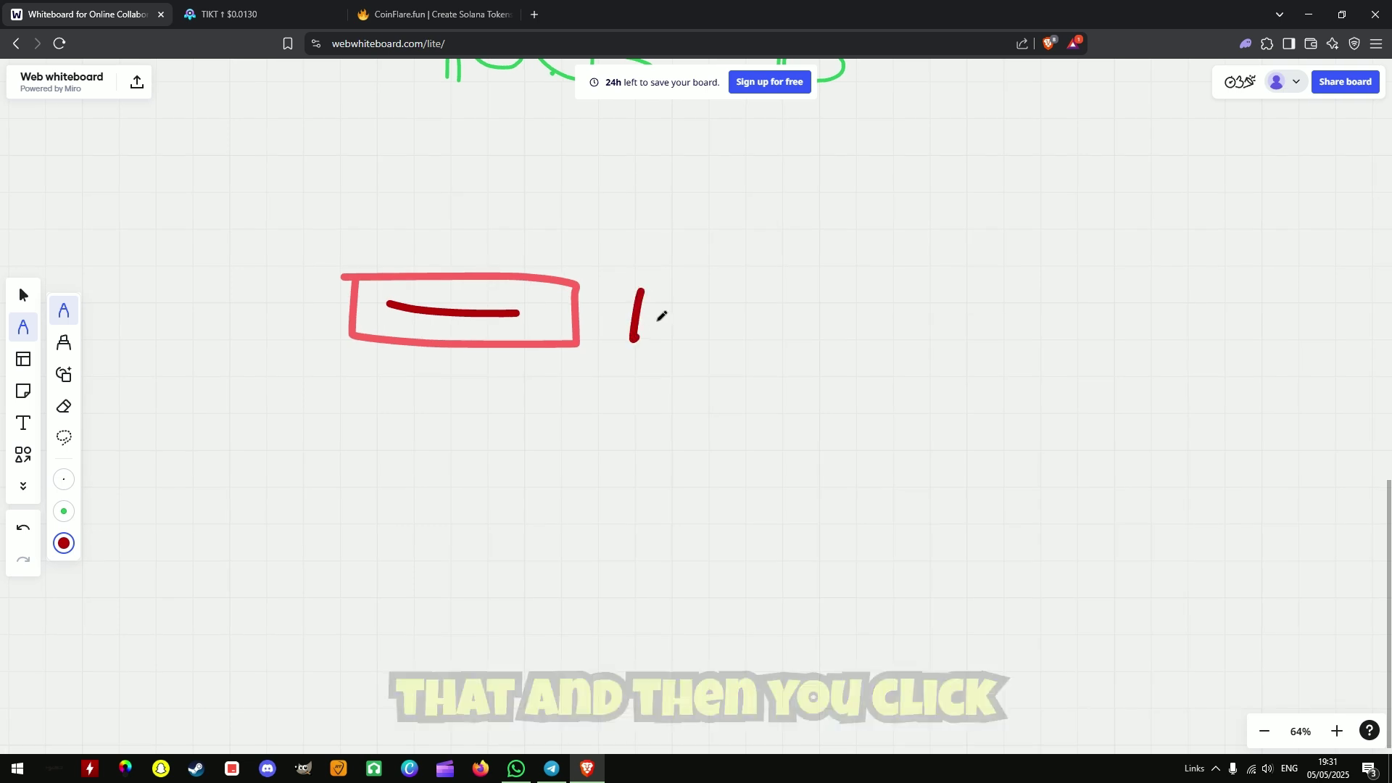
mouse_move(688, 297)
mouse_down()
mouse_move(742, 330)
mouse_move(785, 310)
mouse_move(785, 322)
mouse_up()
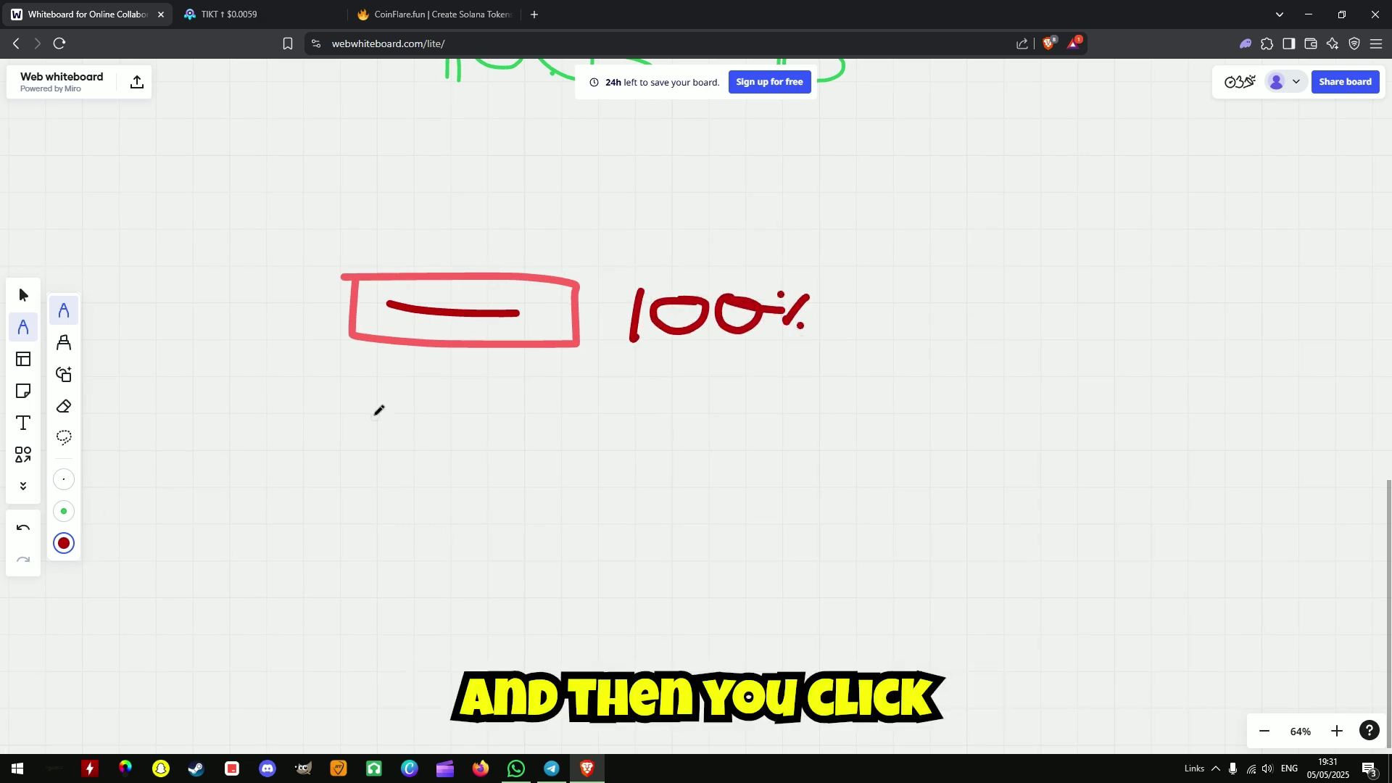
Step: Write 'Remove LP' in dark red below the box and underline it twice
mouse_move(372, 415)
mouse_down()
mouse_move(386, 497)
mouse_move(419, 449)
mouse_move(478, 491)
mouse_up()
mouse_move(493, 468)
mouse_down()
mouse_move(509, 455)
mouse_move(596, 484)
mouse_move(637, 463)
mouse_move(719, 457)
mouse_move(770, 479)
mouse_up()
mouse_move(824, 426)
mouse_down()
mouse_move(898, 476)
mouse_move(898, 498)
mouse_up()
drag(903, 428, 906, 458)
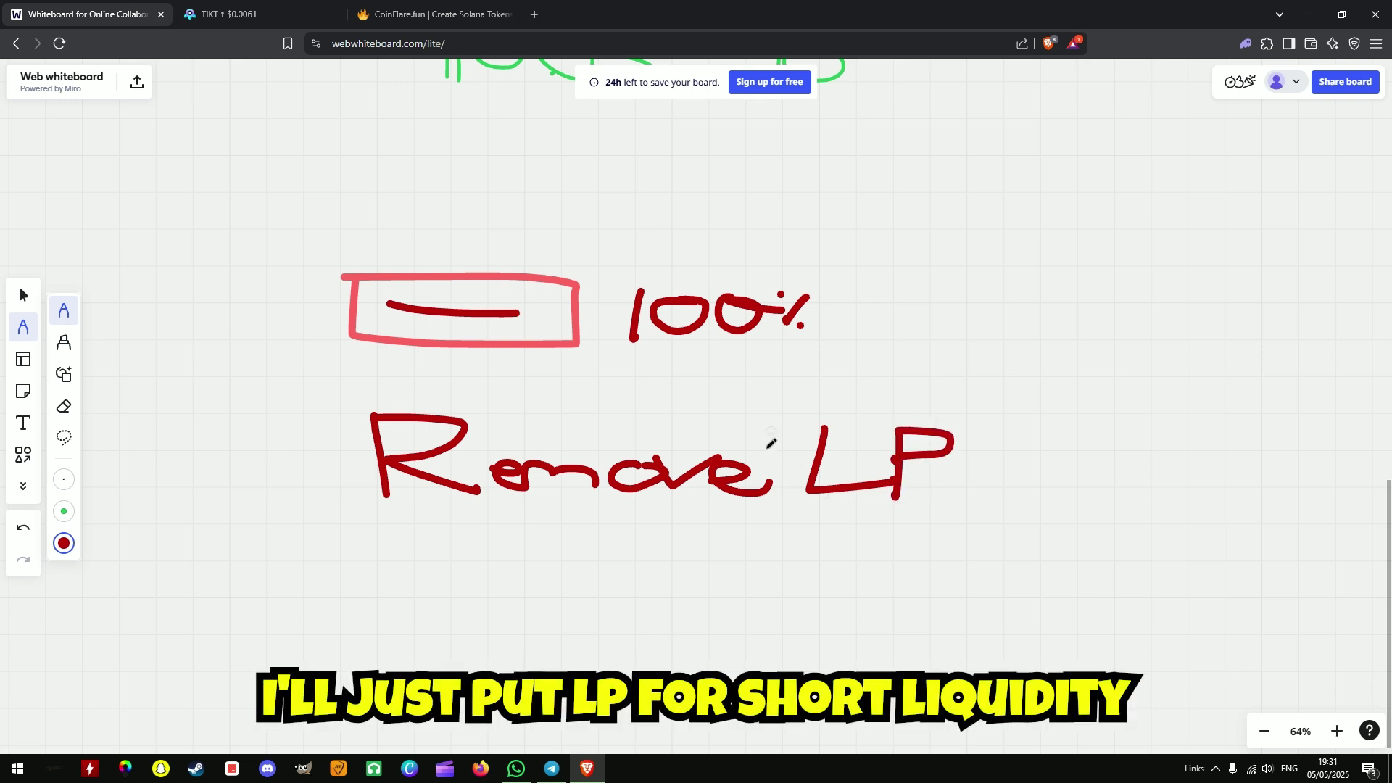
scroll(611, 581, down, 2)
scroll(602, 575, up, 1)
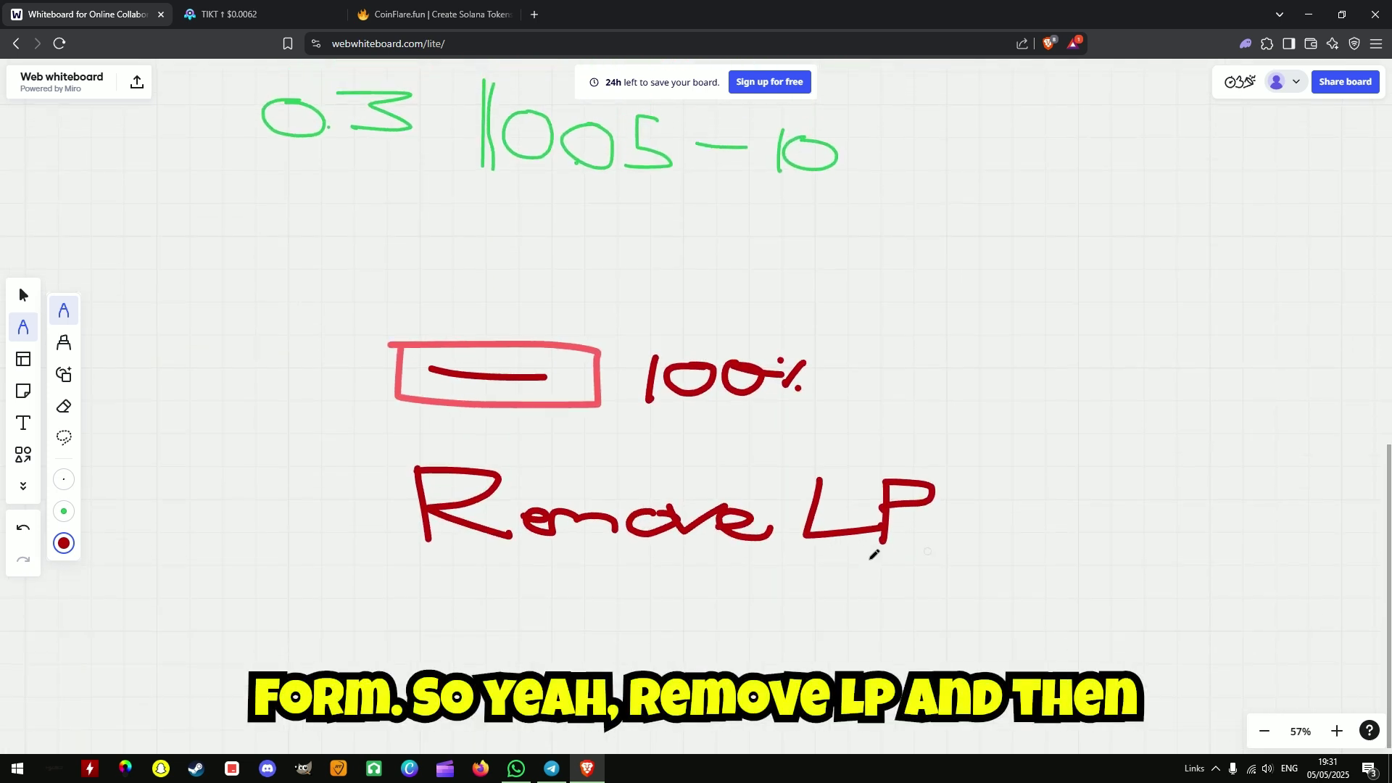
scroll(578, 488, right, 2)
drag(300, 466, 978, 465)
drag(282, 501, 946, 506)
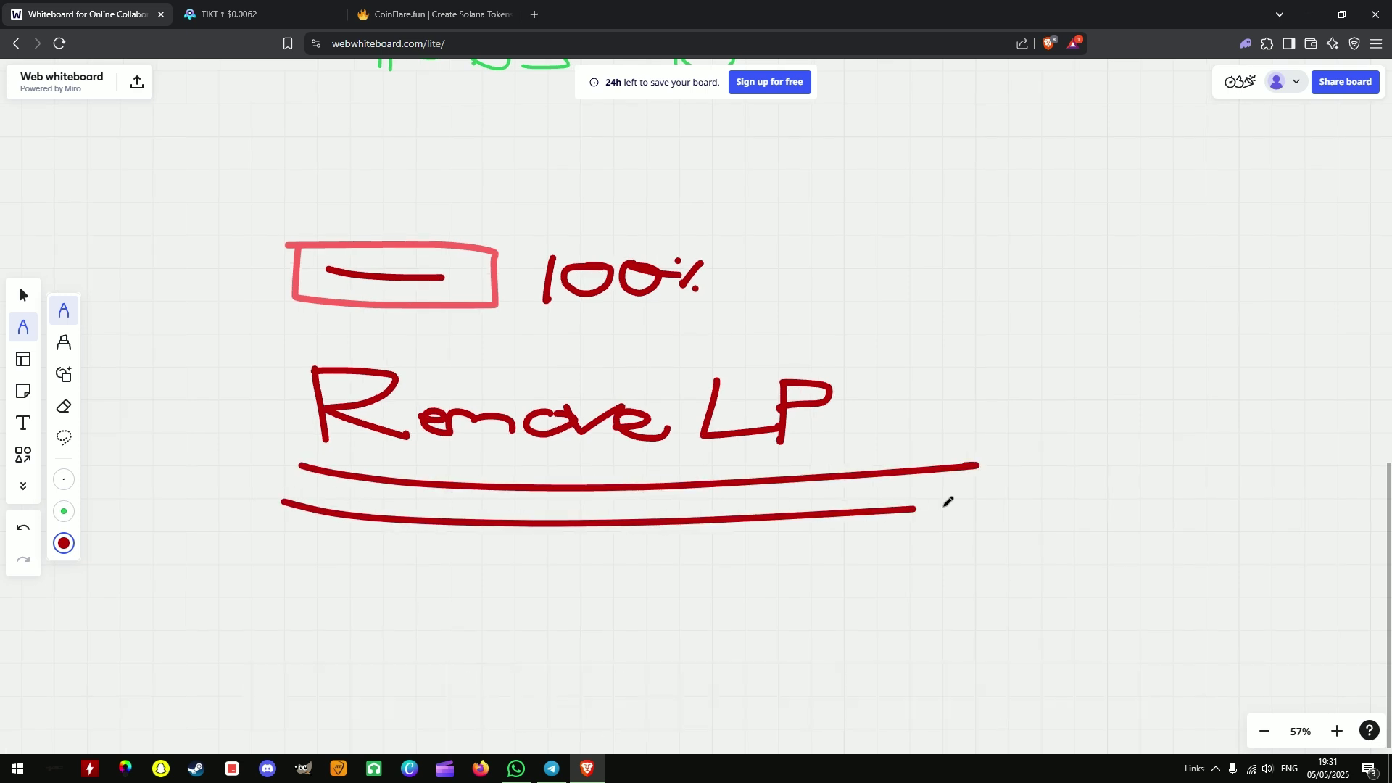
Step: Write 'Phantom' in purple beneath Remove LP and circle it
click(63, 543)
click(140, 643)
click(64, 543)
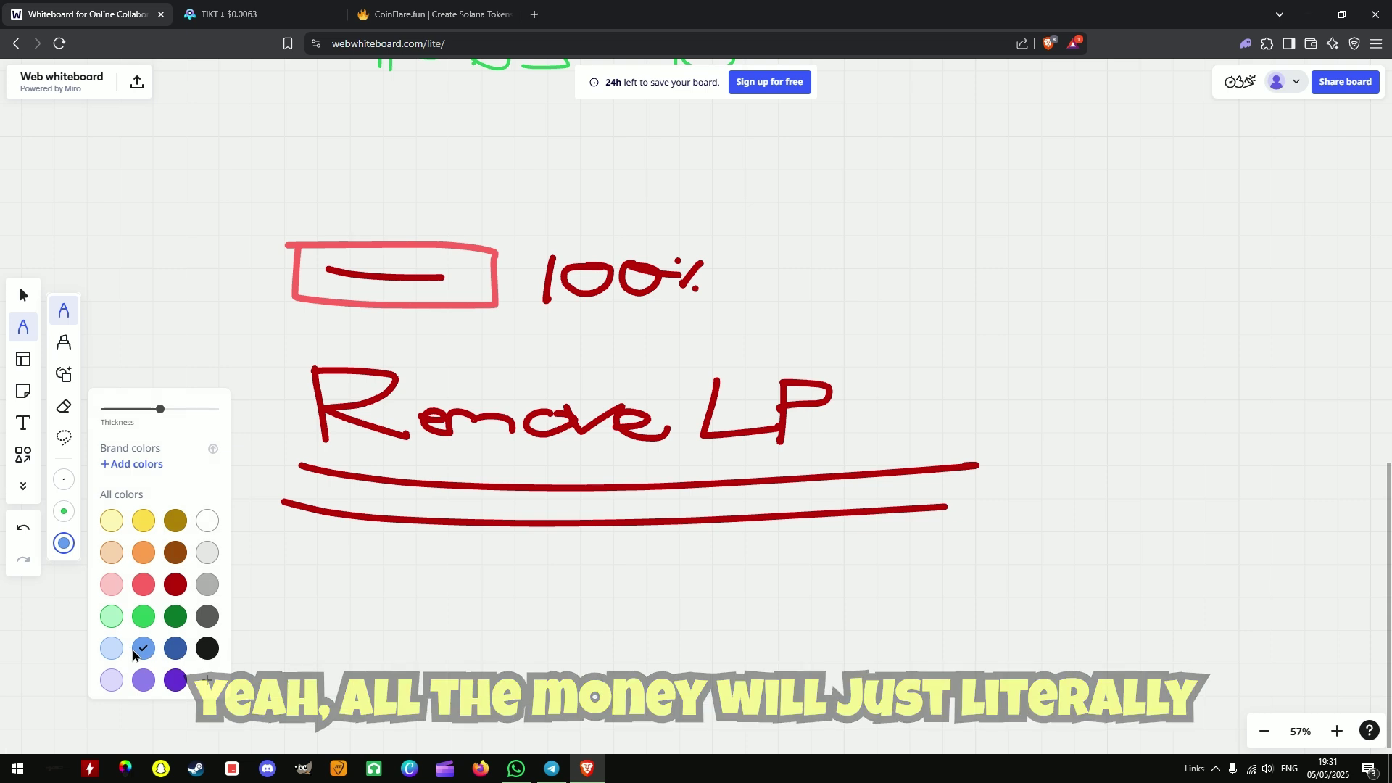
click(140, 675)
scroll(404, 472, down, 3)
mouse_move(395, 562)
mouse_down()
mouse_move(403, 476)
mouse_move(451, 481)
mouse_move(403, 517)
mouse_up()
key(ctrl+z)
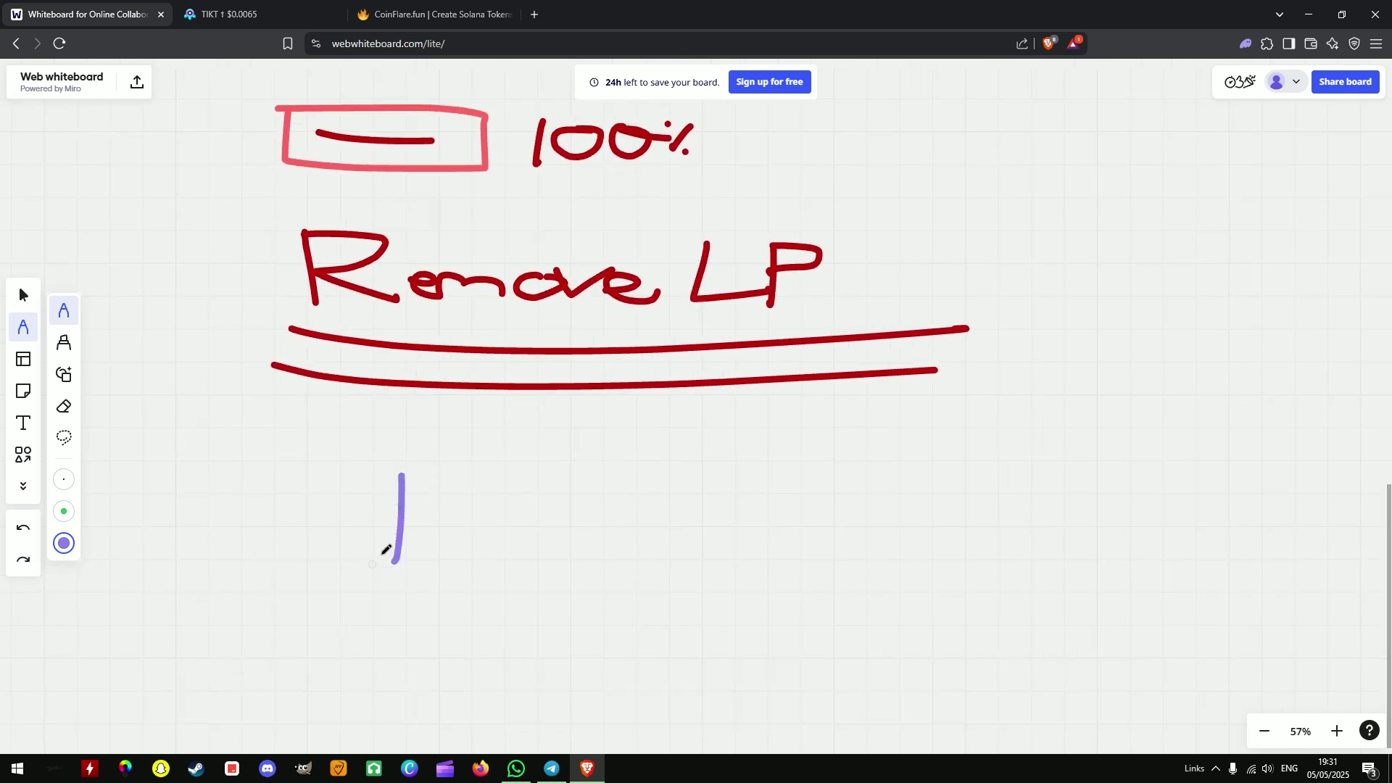
mouse_move(403, 475)
mouse_down()
mouse_move(395, 505)
mouse_move(488, 564)
mouse_up()
mouse_move(534, 542)
mouse_down()
mouse_move(552, 574)
mouse_move(580, 540)
mouse_move(697, 572)
mouse_move(719, 553)
mouse_move(776, 583)
mouse_up()
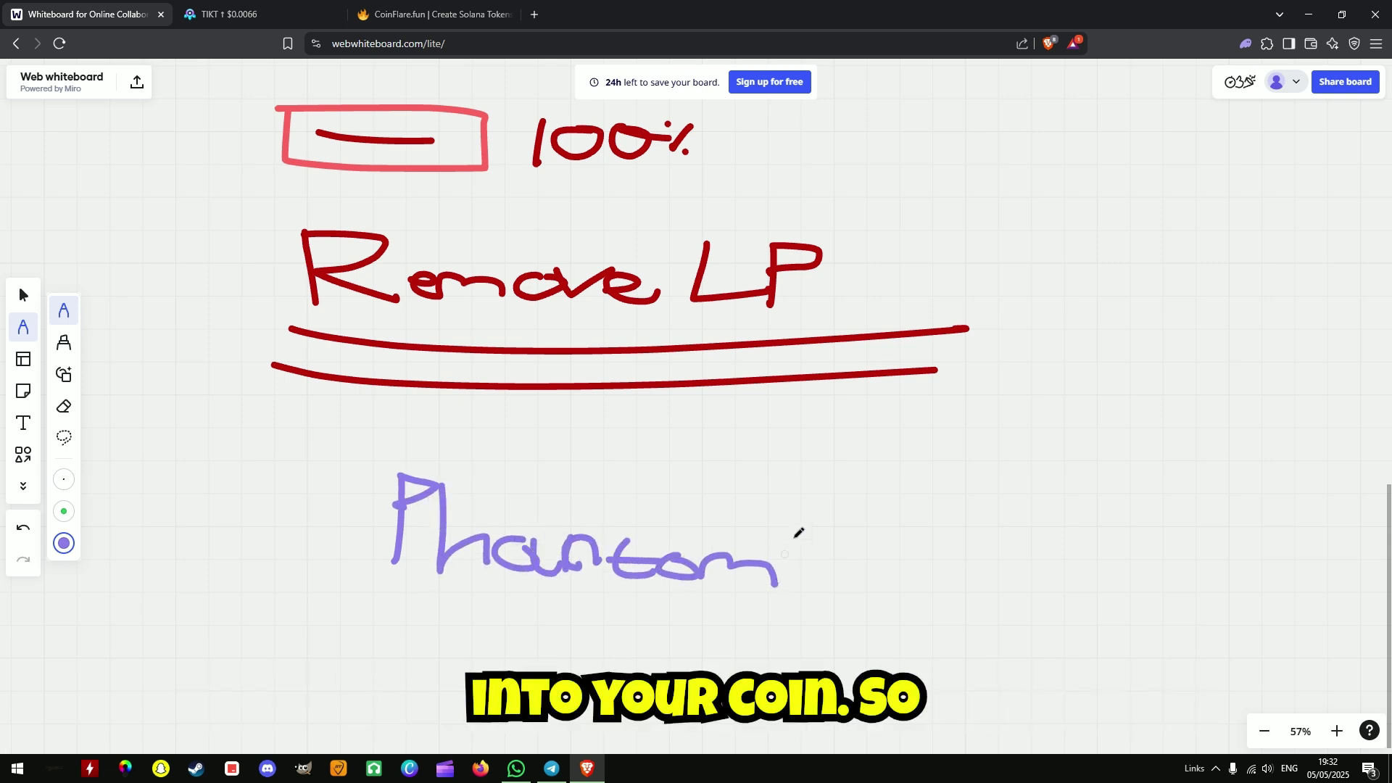
mouse_move(729, 471)
mouse_down()
mouse_move(511, 659)
mouse_move(511, 430)
mouse_up()
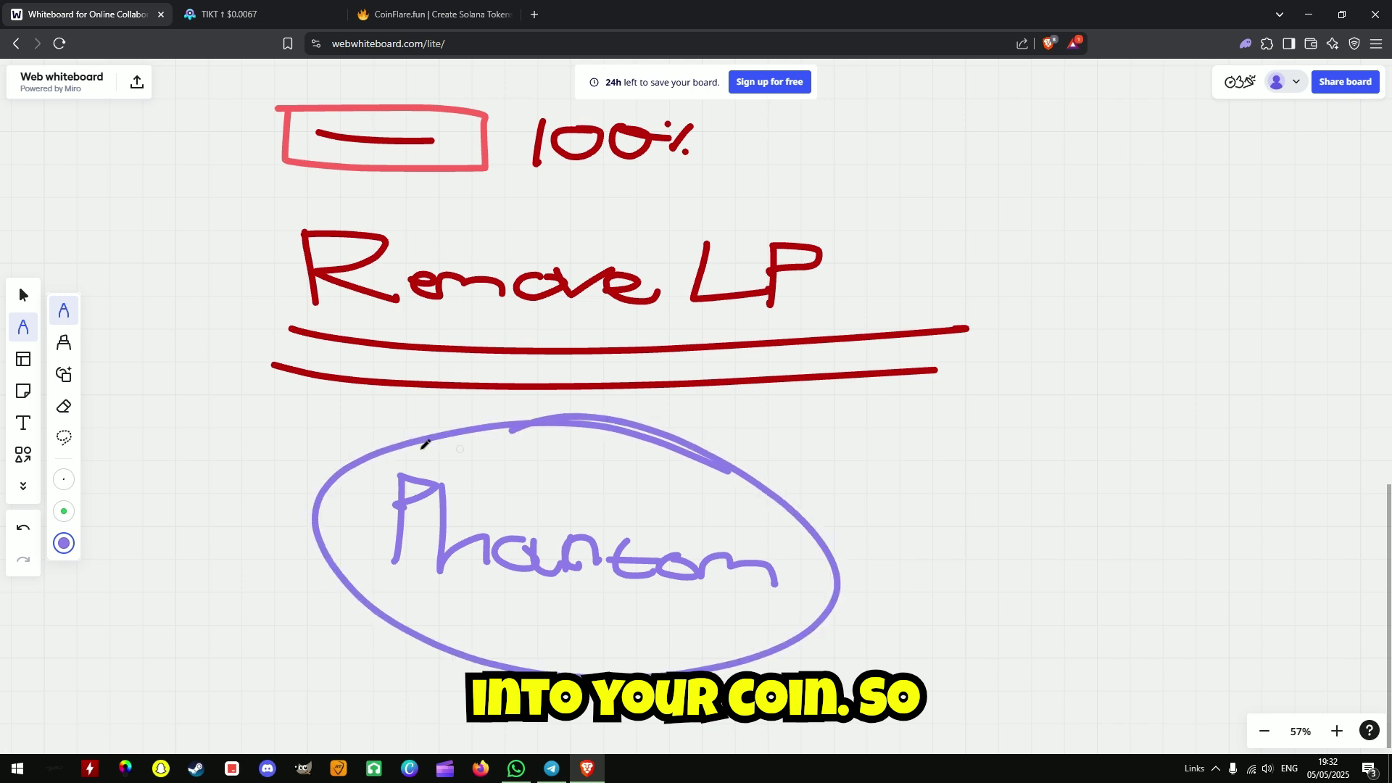
Step: Leave the TIKTOK page for New Pairs and open the $Vanta token's chart
click(222, 8)
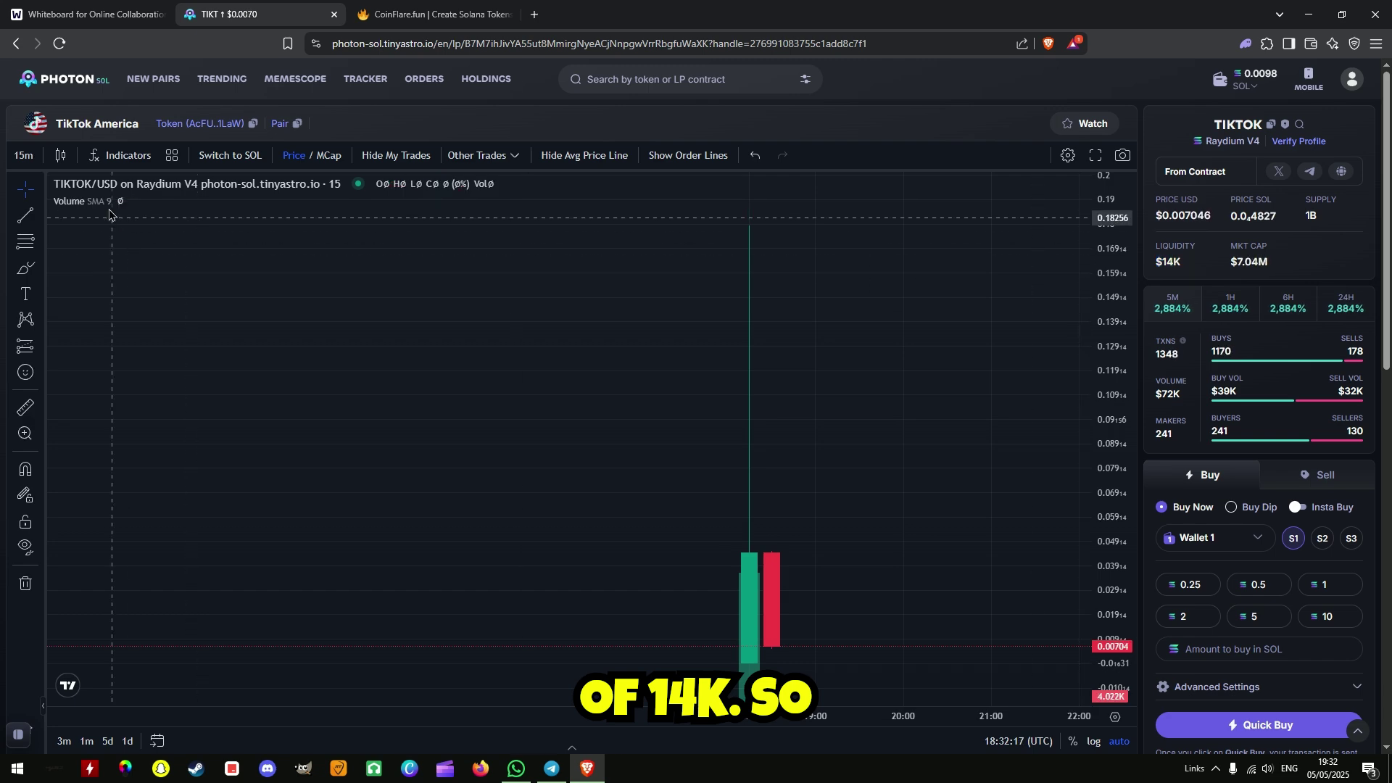
key(alt+Left)
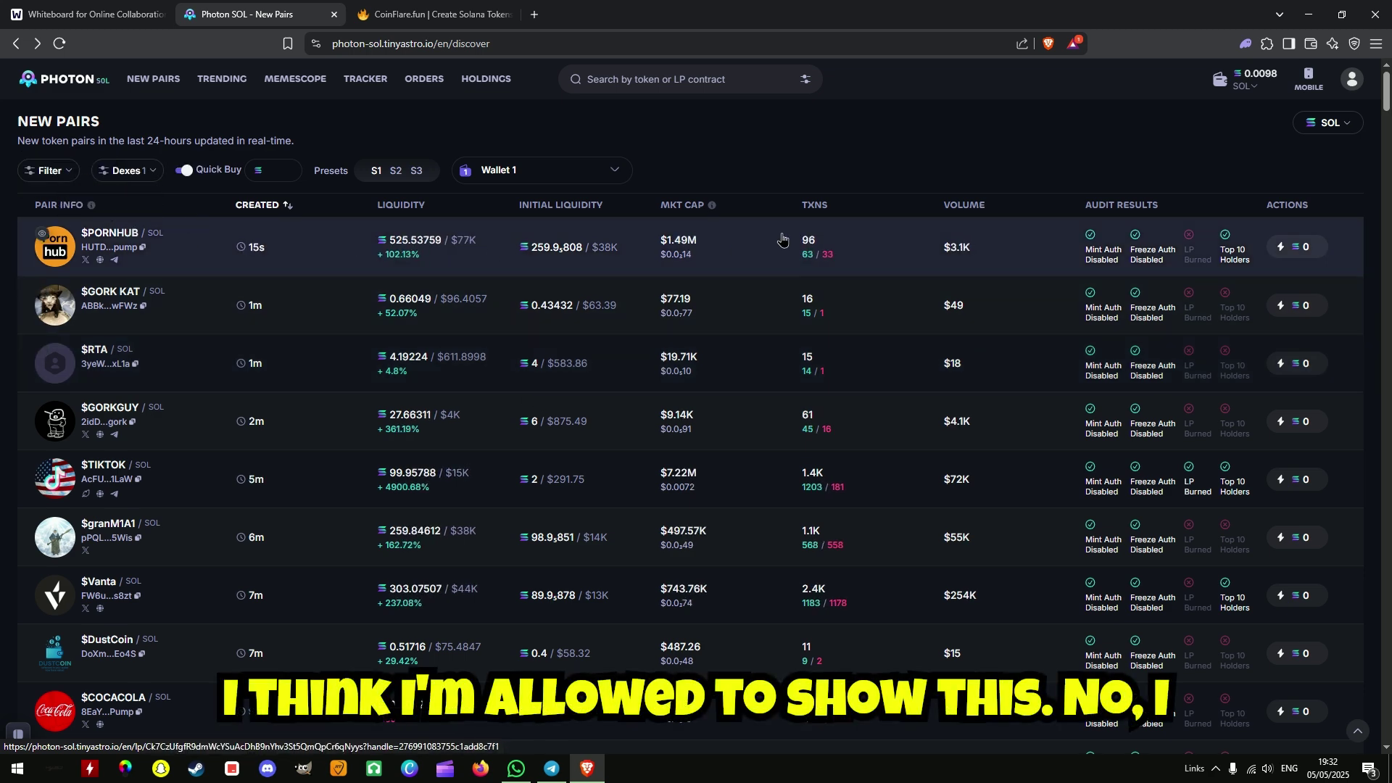
scroll(684, 237, down, 2)
scroll(684, 237, down, 2)
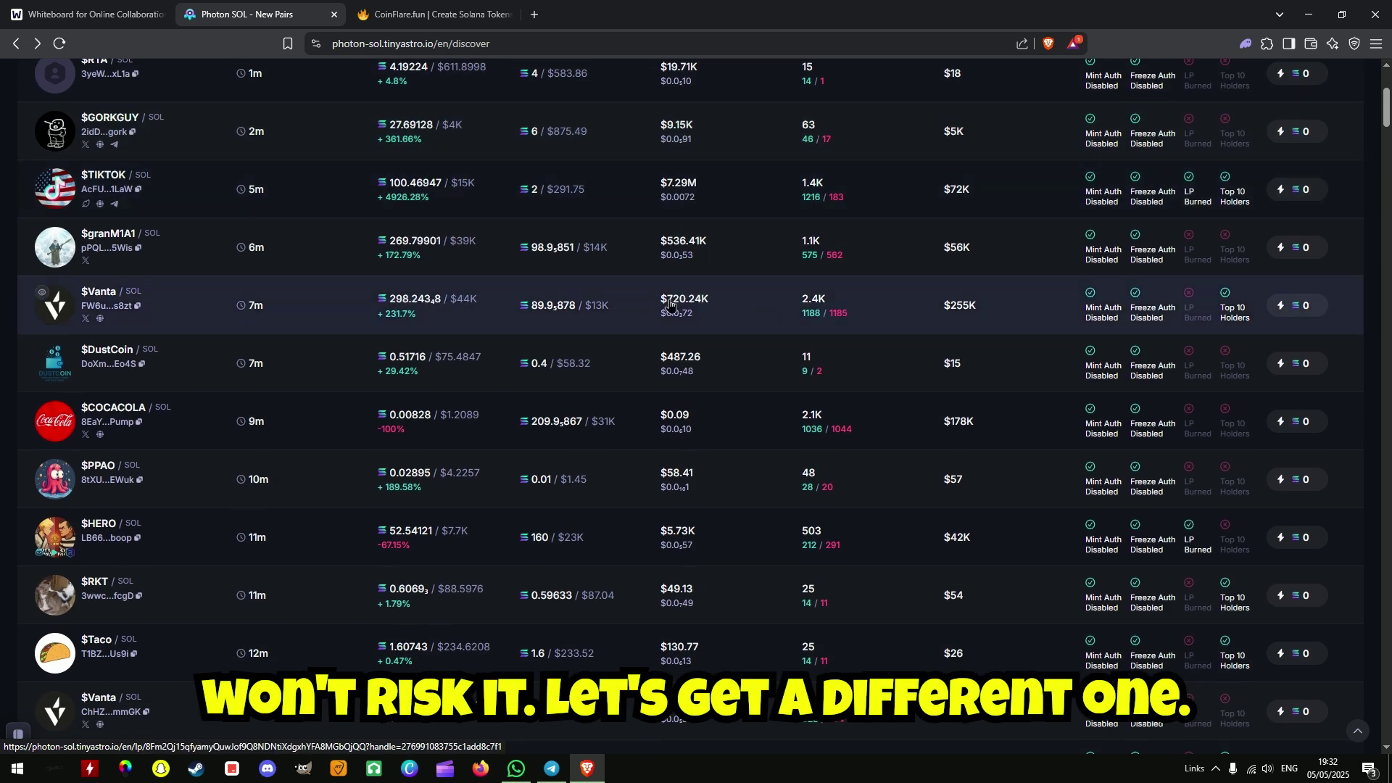
click(745, 307)
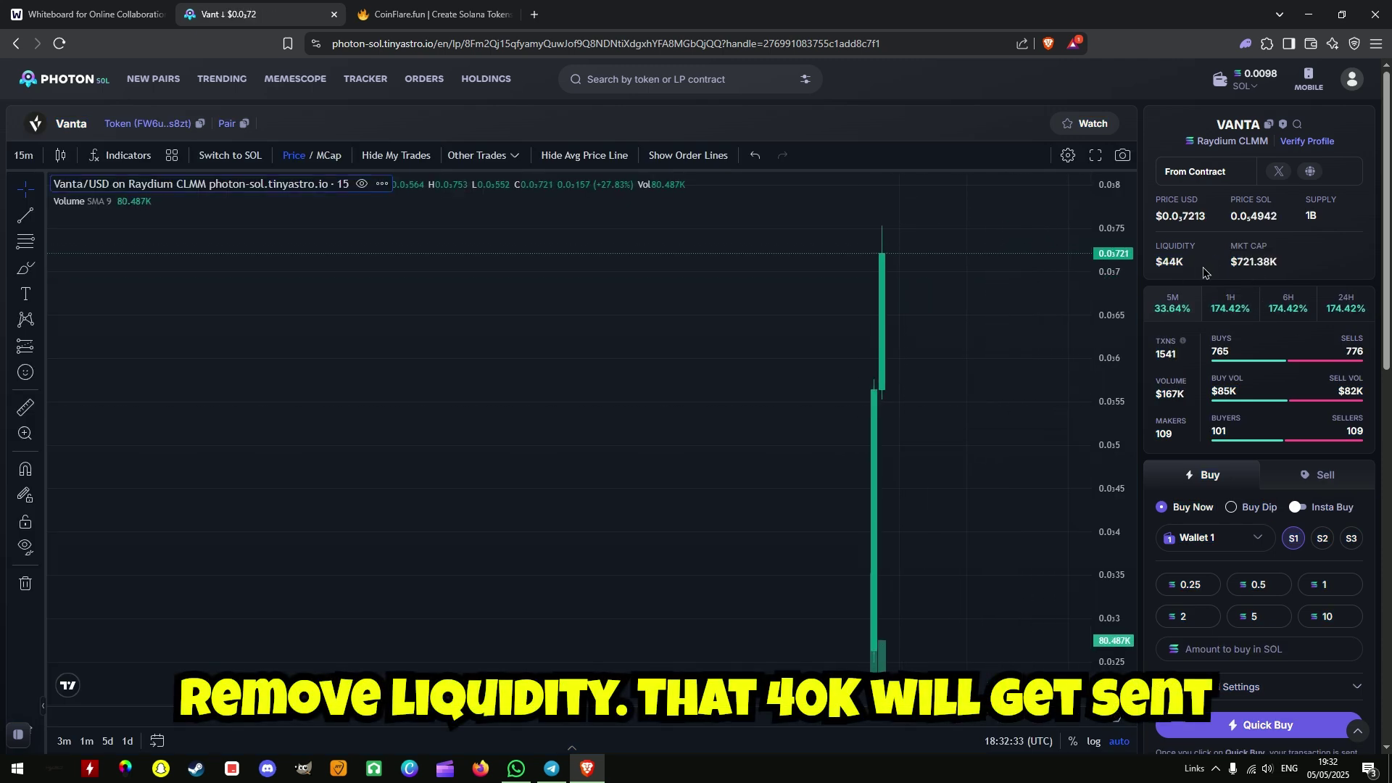
Step: Check the wallet balance in the Phantom extension popup
click(1245, 43)
click(1212, 40)
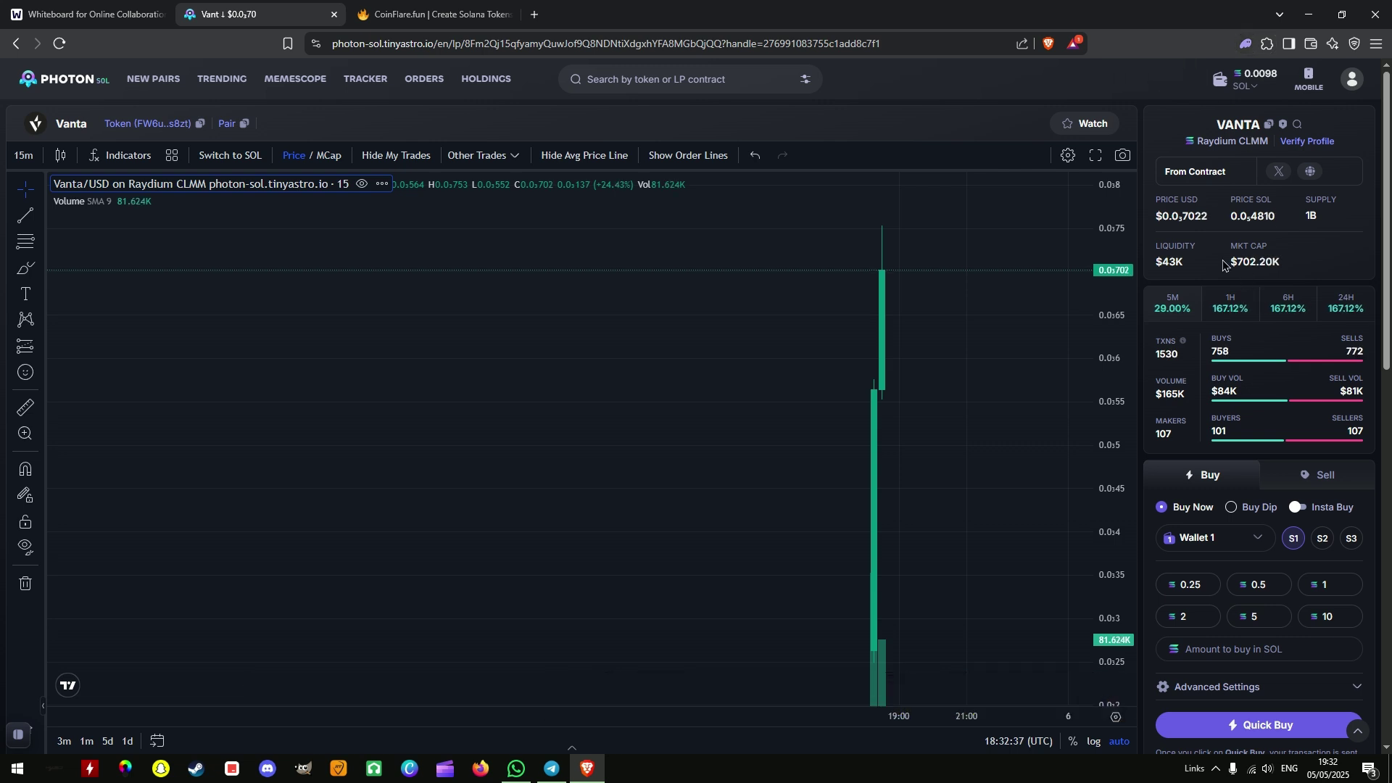
click(1245, 43)
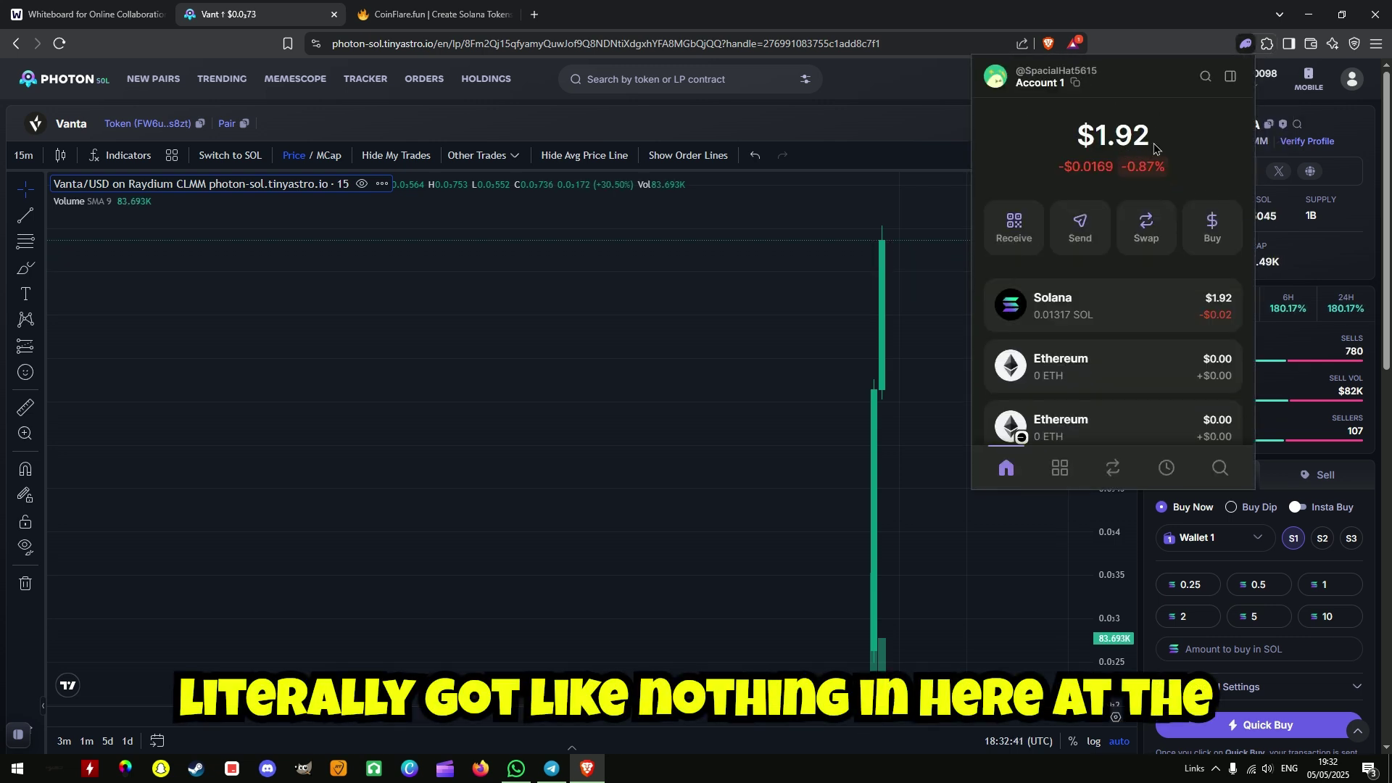
click(1133, 38)
scroll(1221, 305, down, 4)
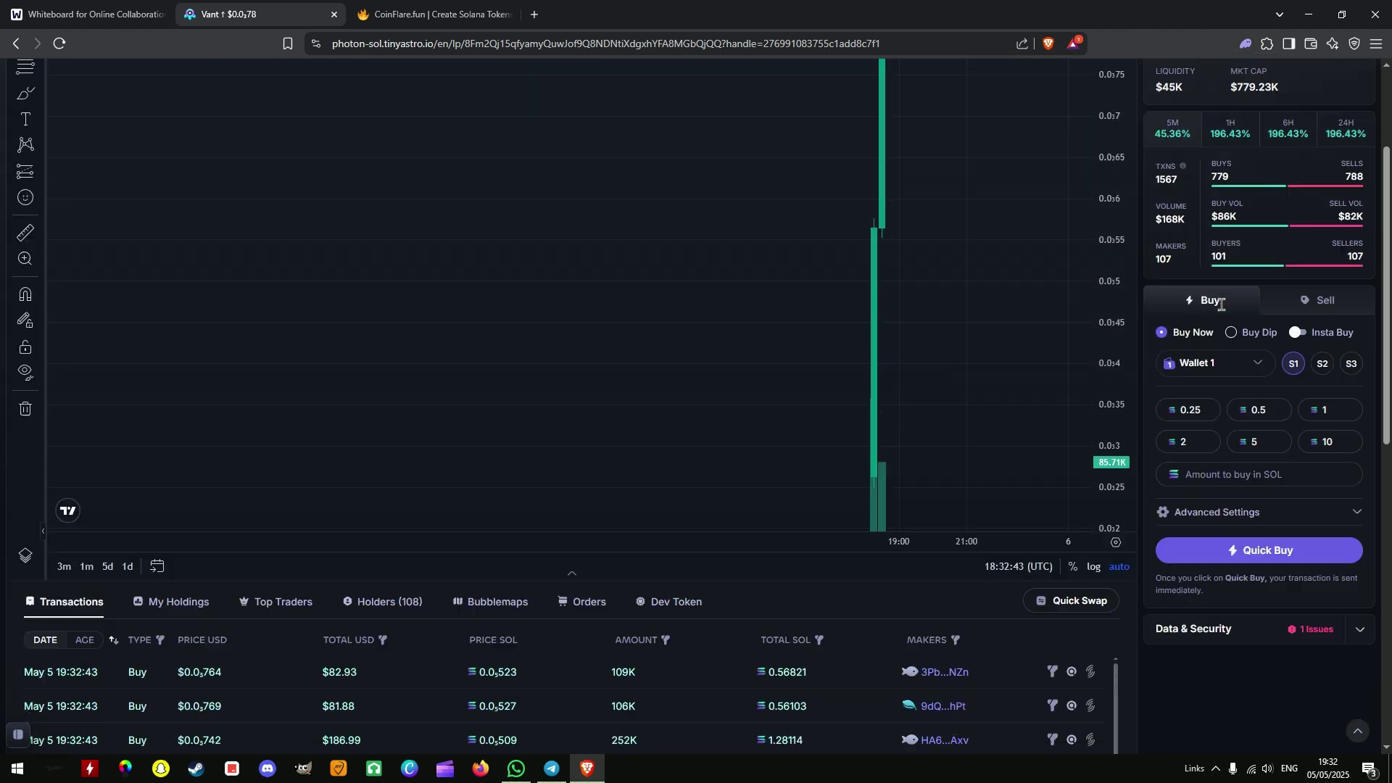
scroll(1220, 305, up, 4)
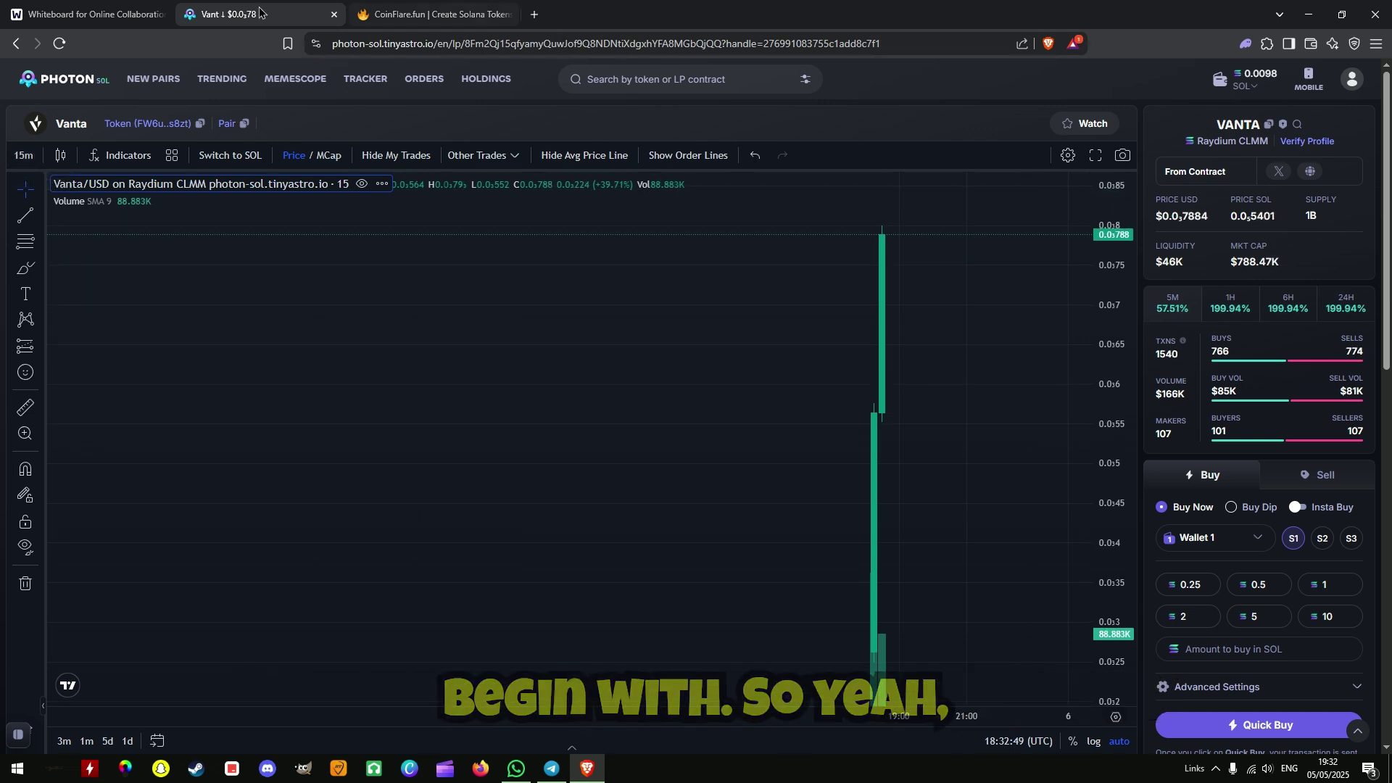
Step: Back on the whiteboard, draw a green '$' beside the circled Phantom
click(91, 14)
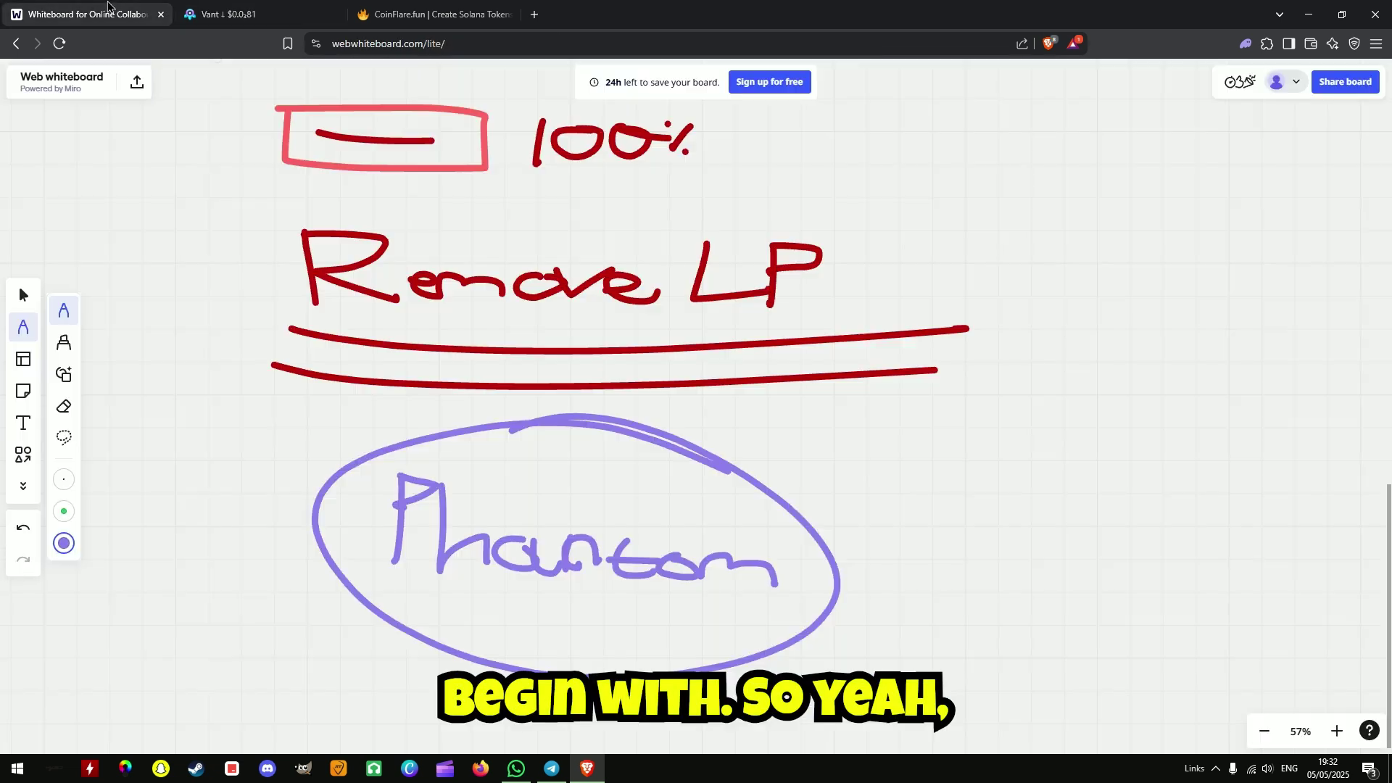
click(65, 540)
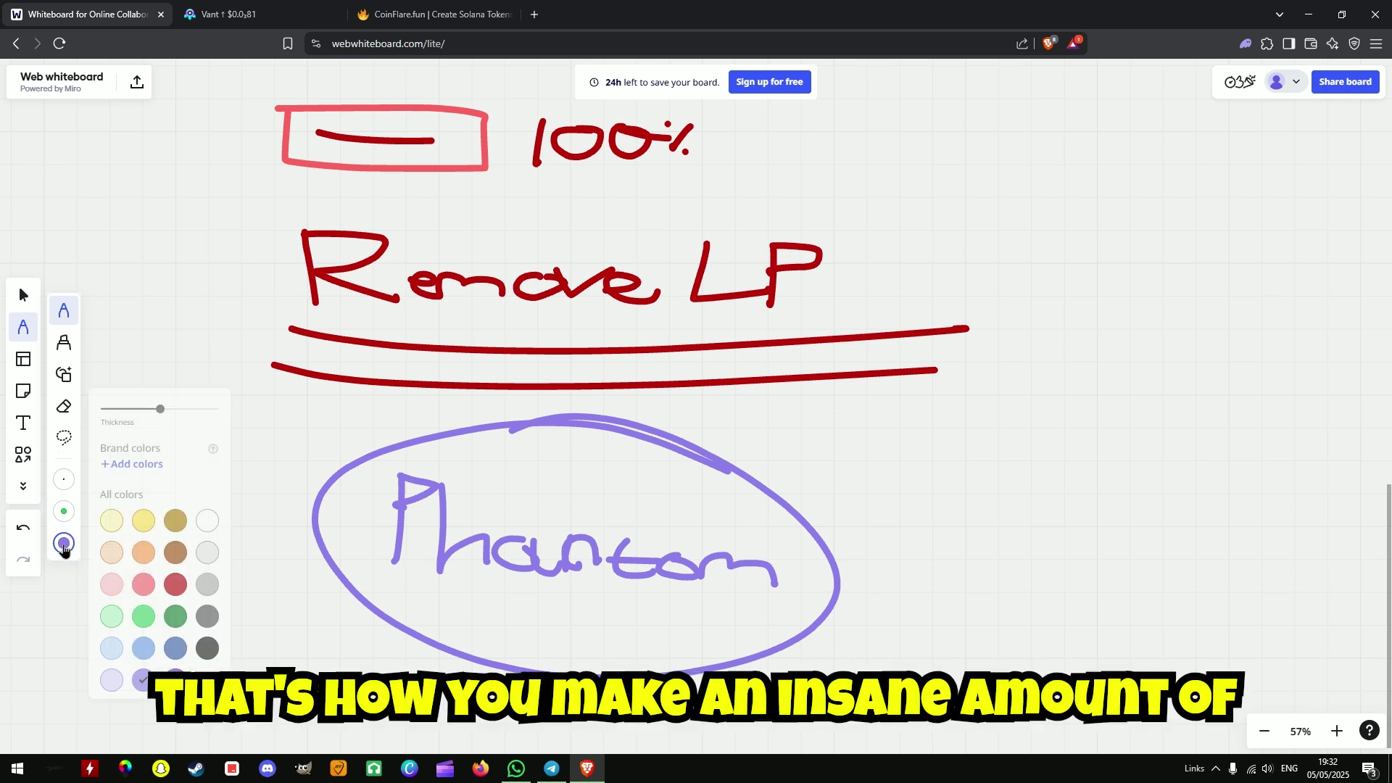
click(147, 618)
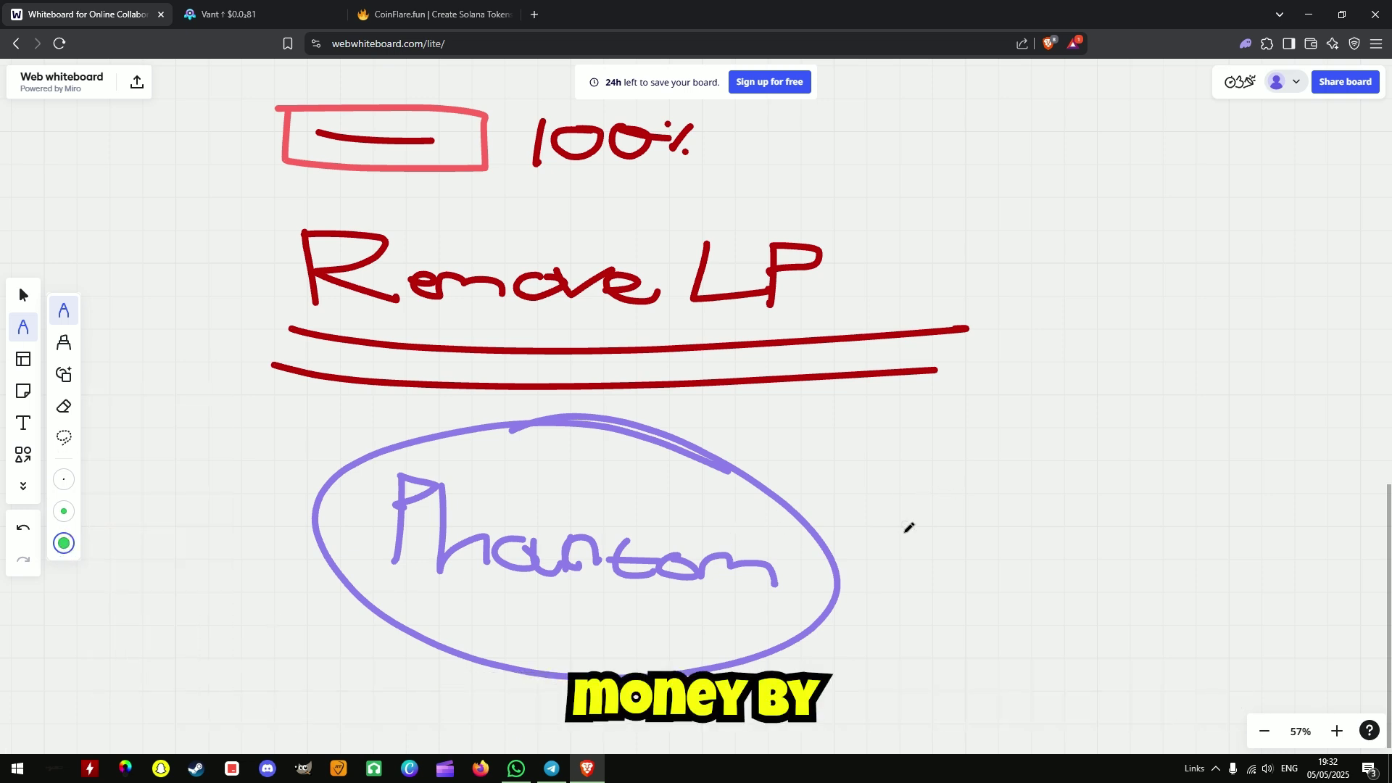
mouse_move(970, 482)
mouse_down()
mouse_move(882, 493)
mouse_move(997, 569)
mouse_move(896, 578)
mouse_up()
drag(925, 472, 940, 579)
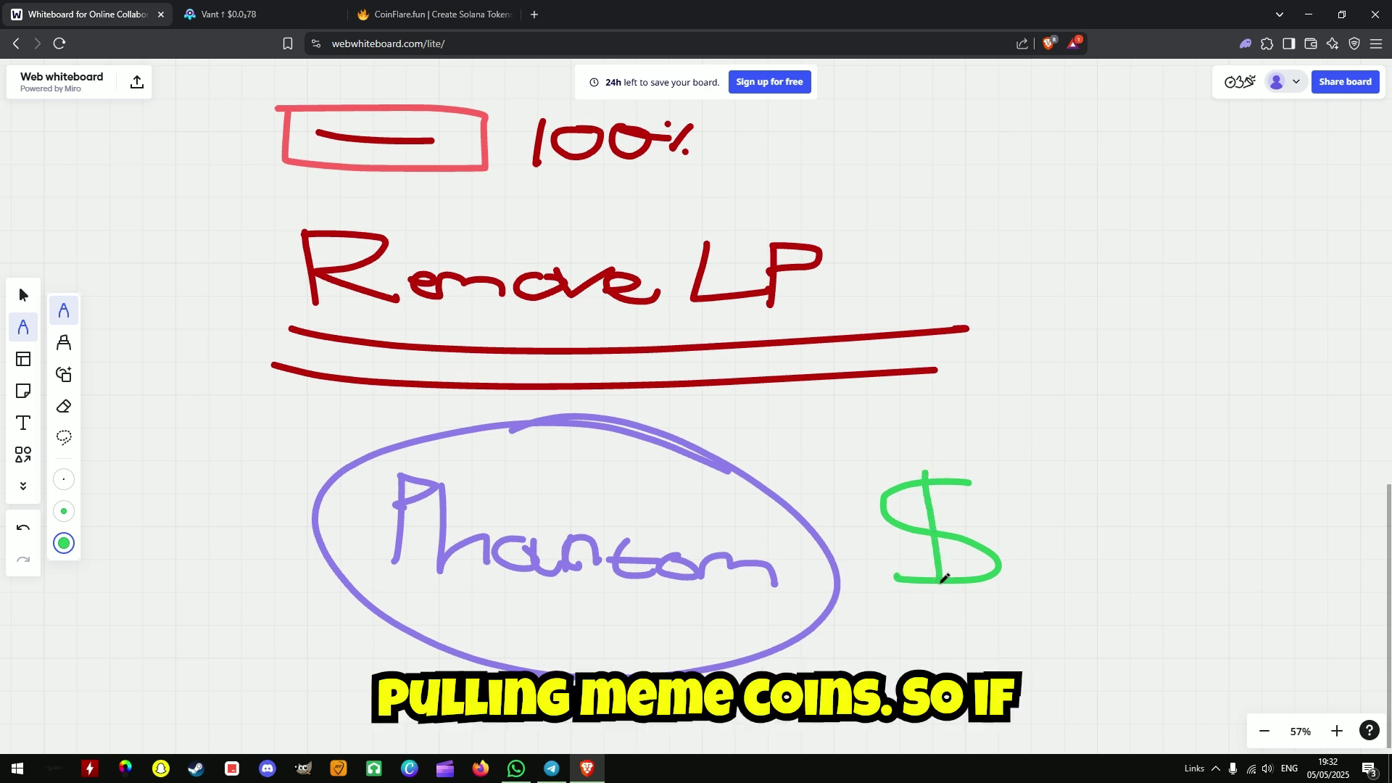
mouse_move(927, 471)
mouse_down()
mouse_move(942, 593)
mouse_move(950, 536)
mouse_move(963, 594)
mouse_up()
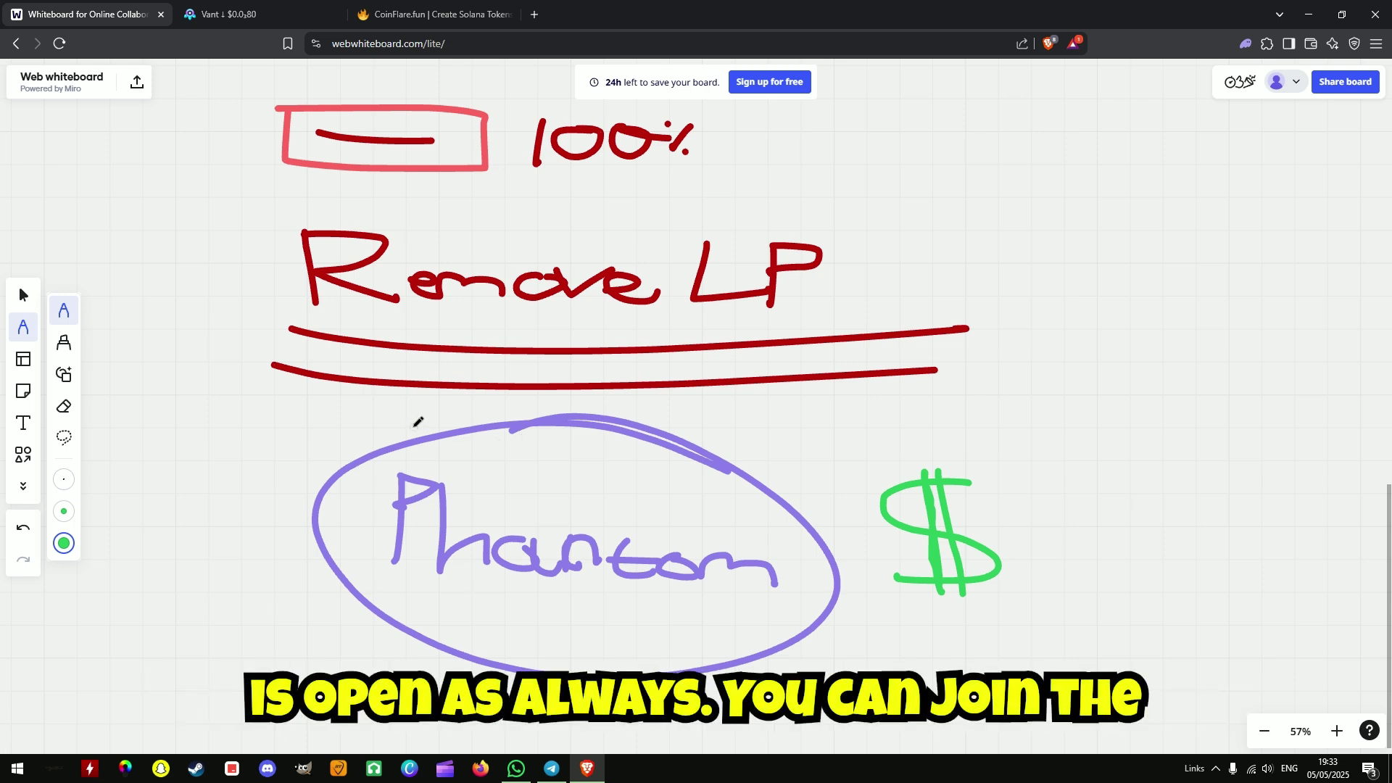
click(67, 547)
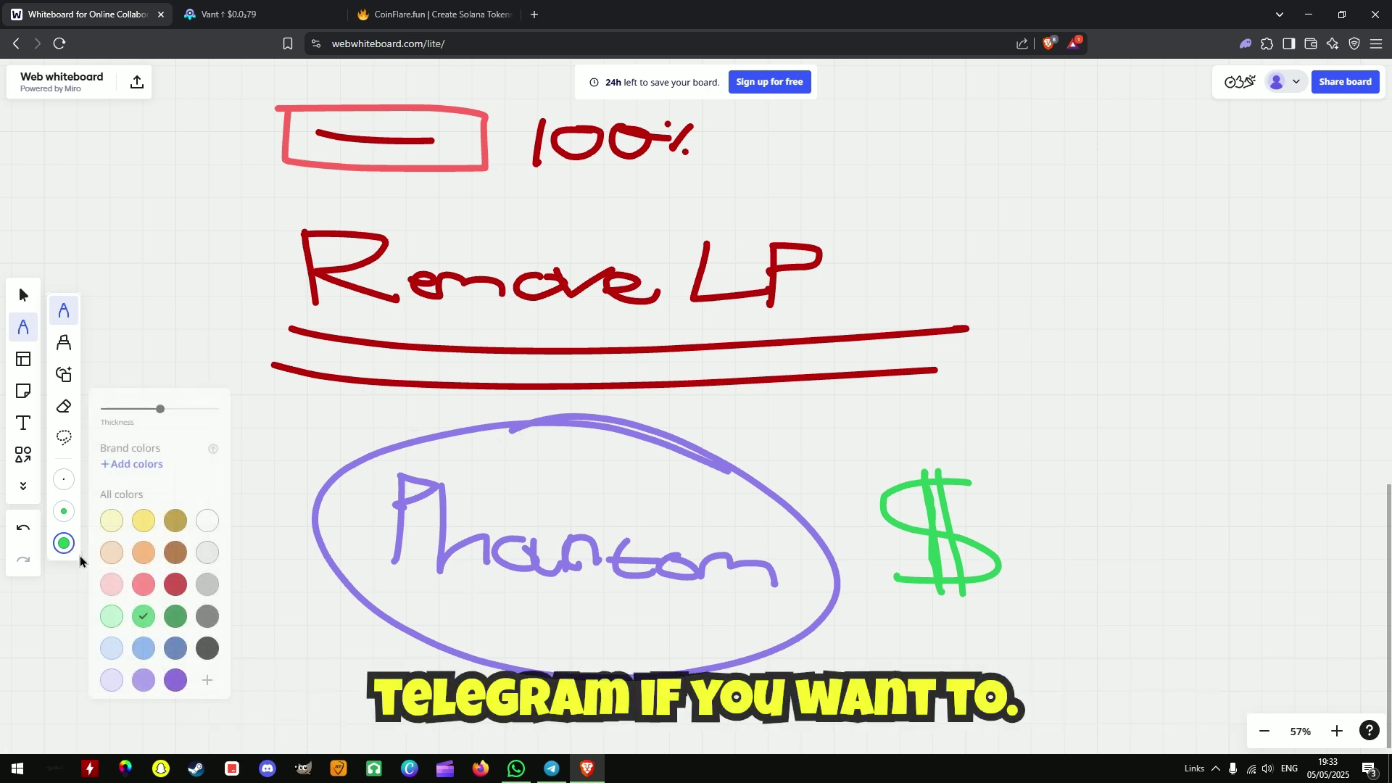
click(145, 614)
click(444, 13)
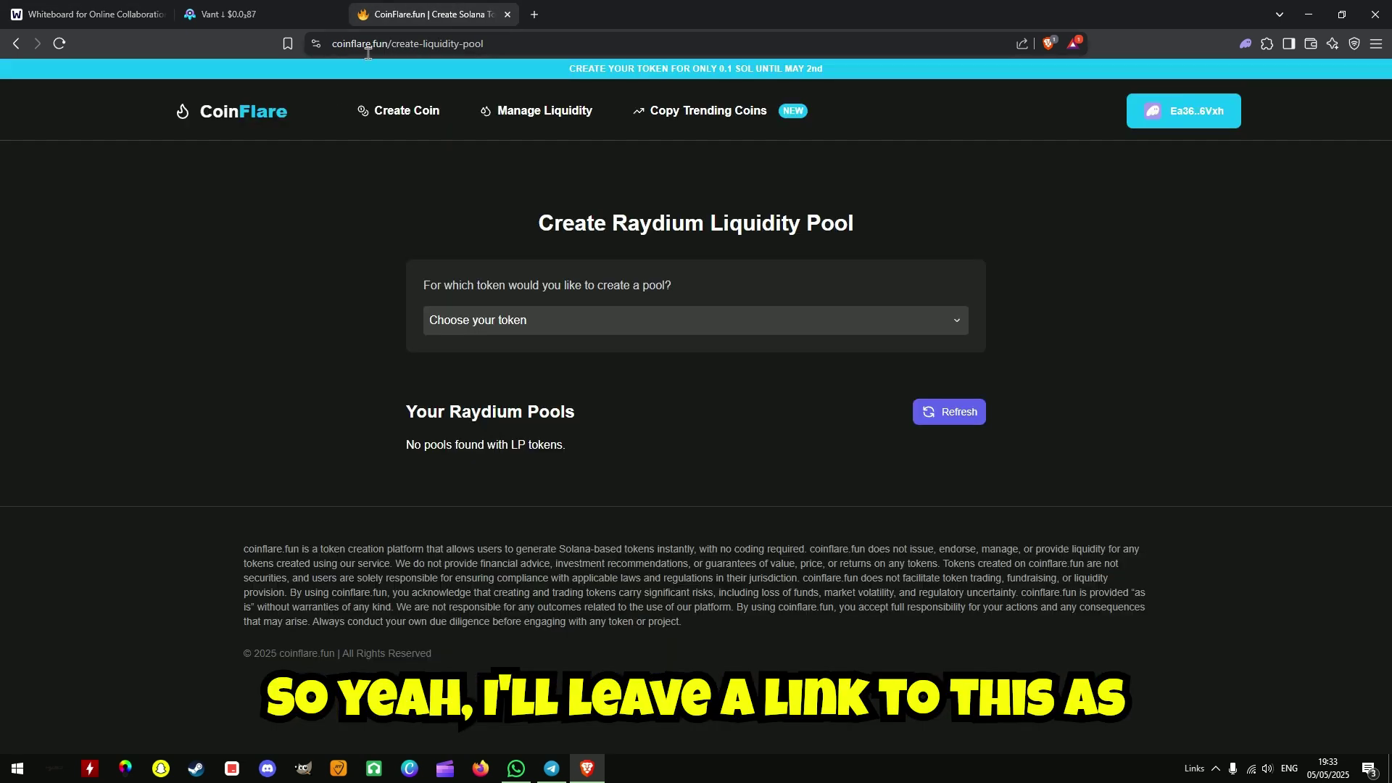
click(232, 13)
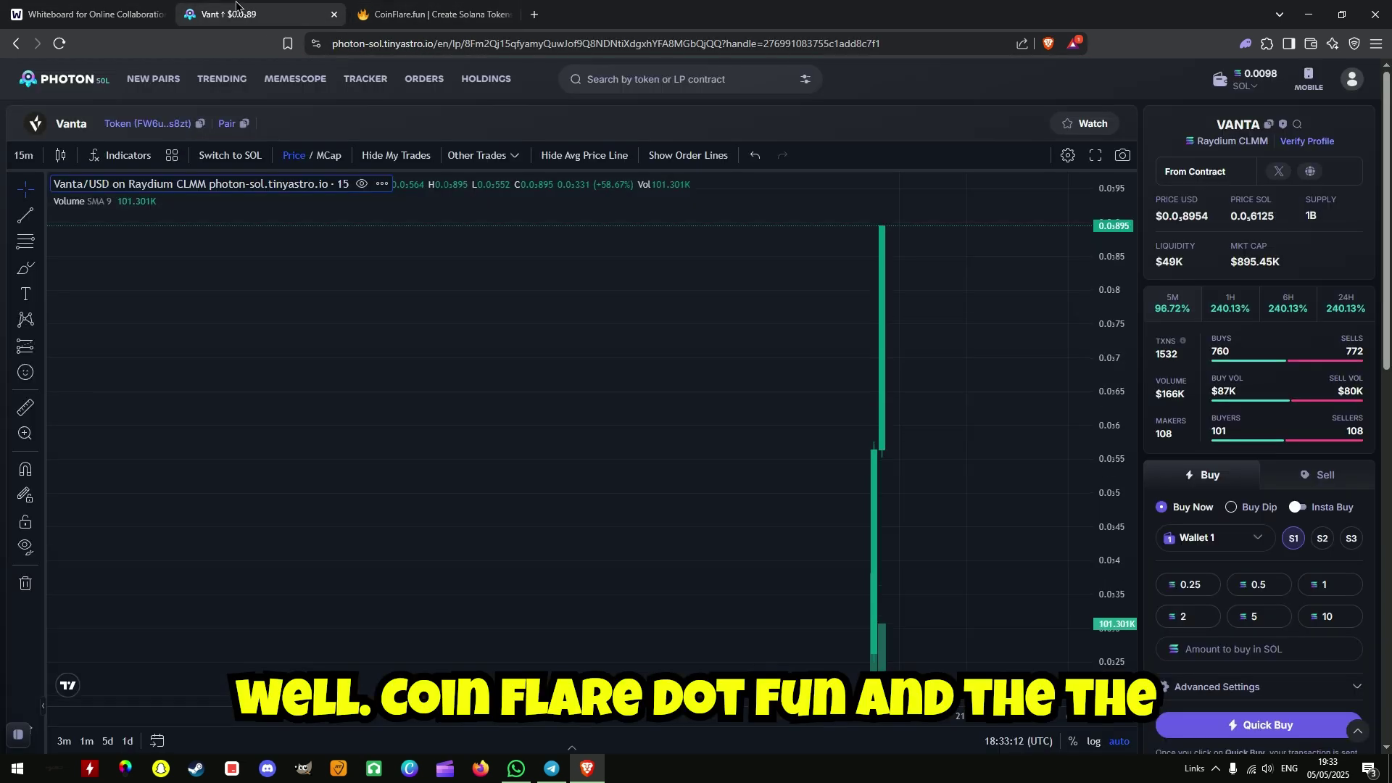